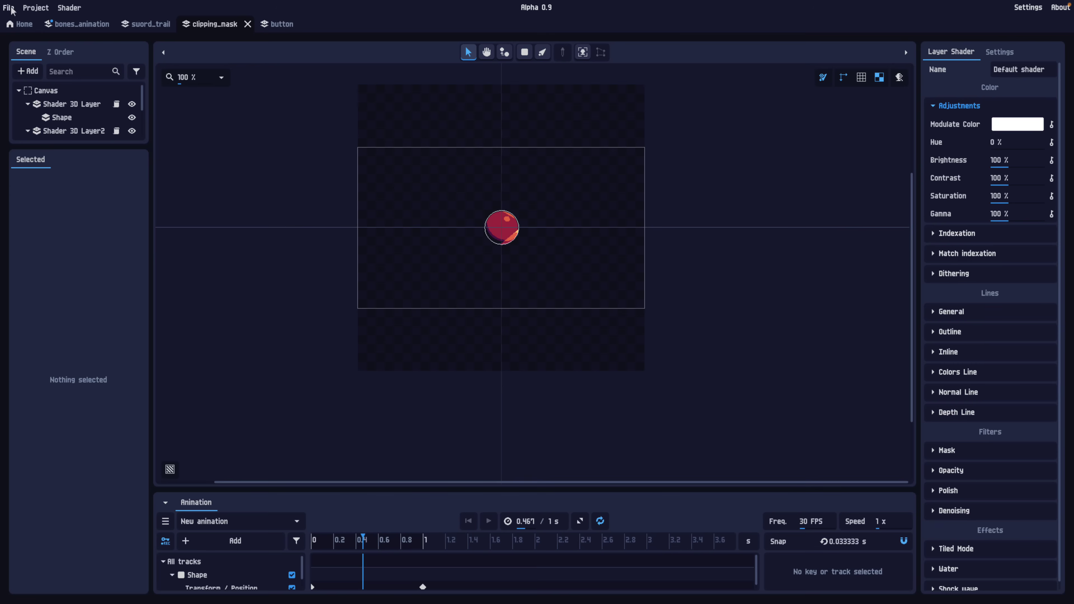
Open the File menu to reach the new and open project commands.
click(9, 8)
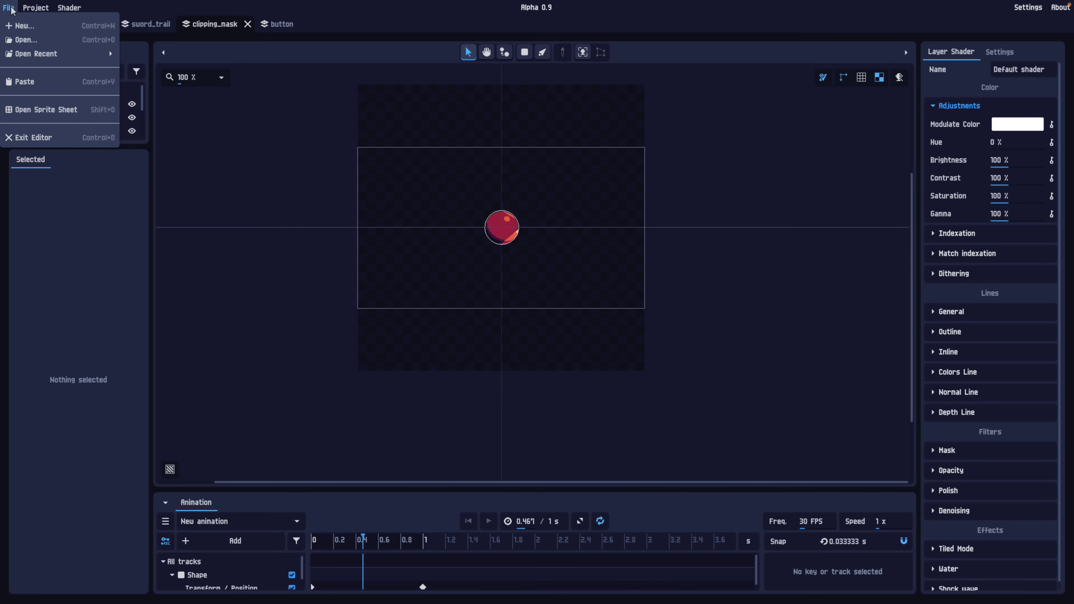
Create a new project with the Layer Type kept at 2D.
click(24, 24)
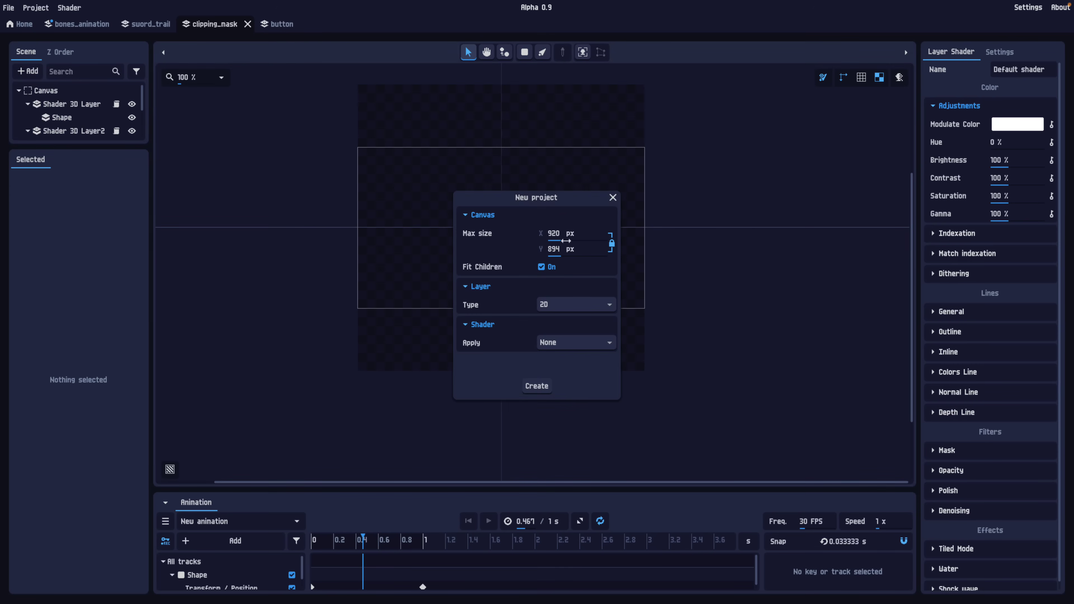
click(563, 309)
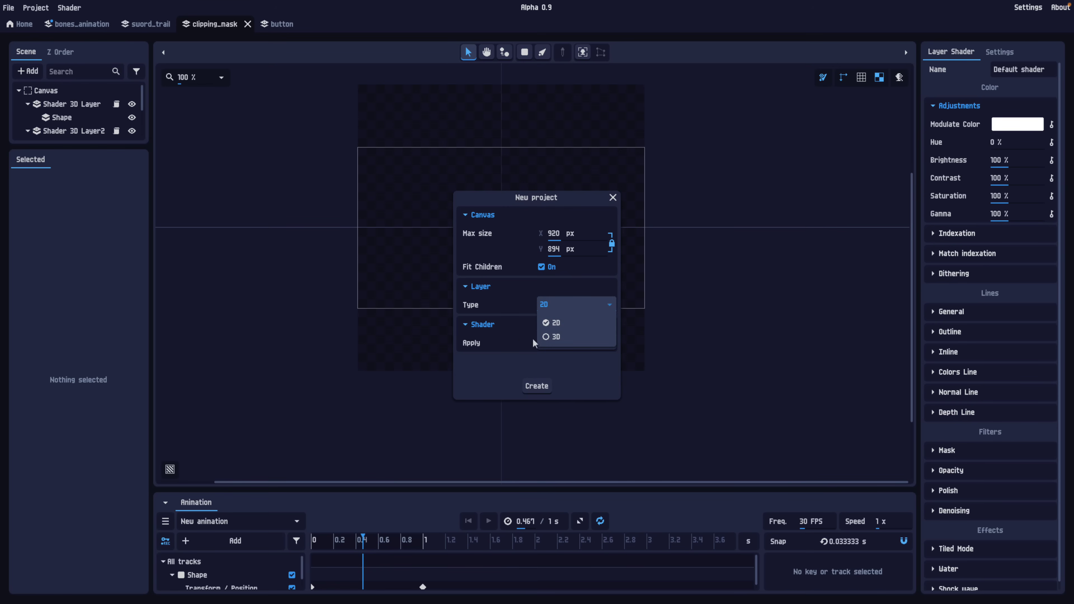
click(506, 298)
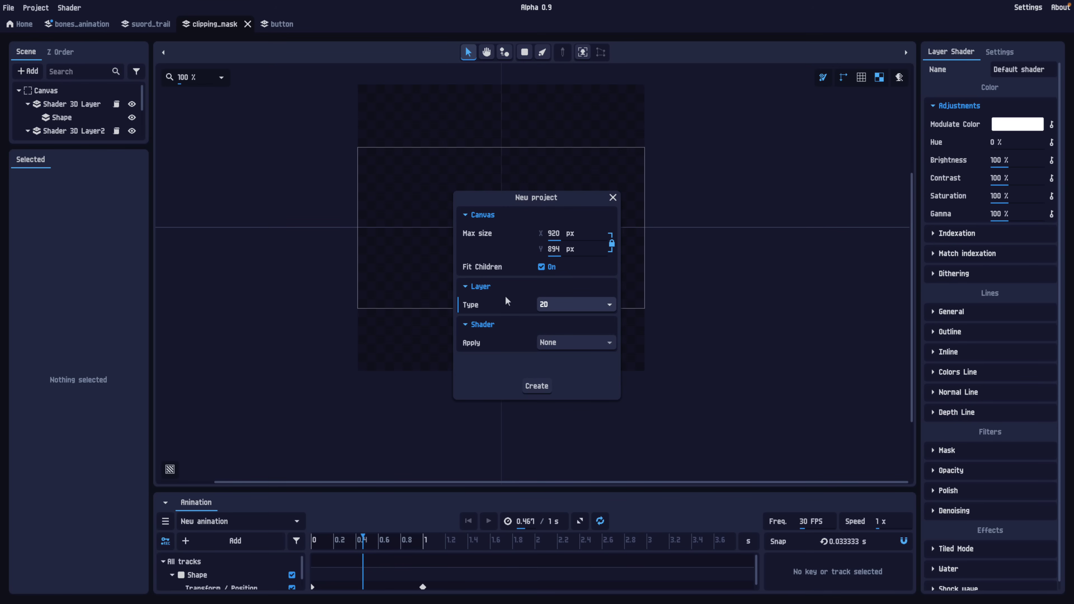
click(544, 382)
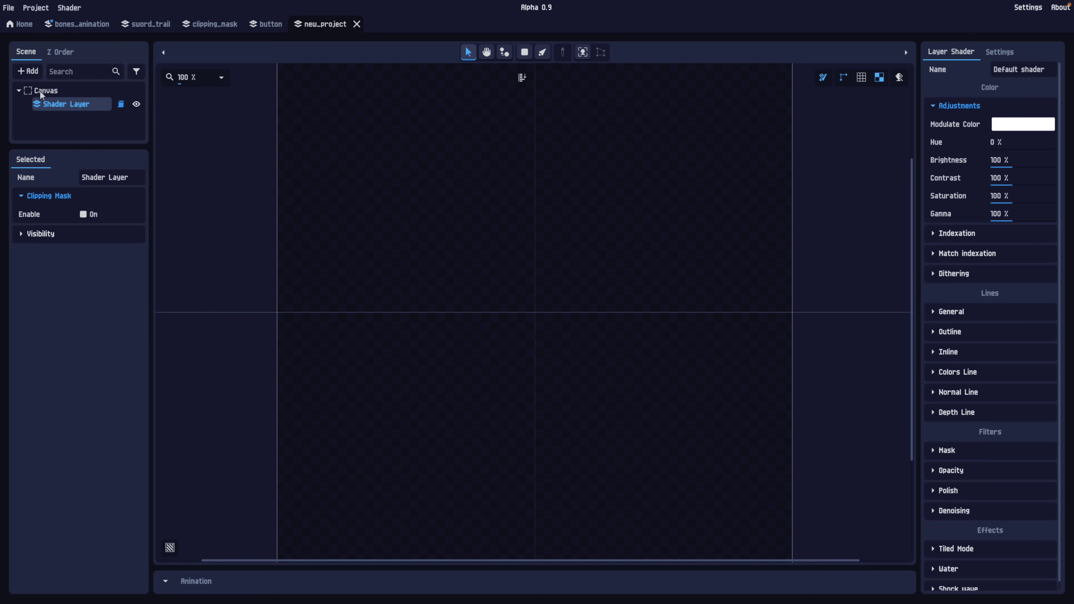
Add subZero.png from Downloads as an image object in the Shader Layer.
right_click(49, 106)
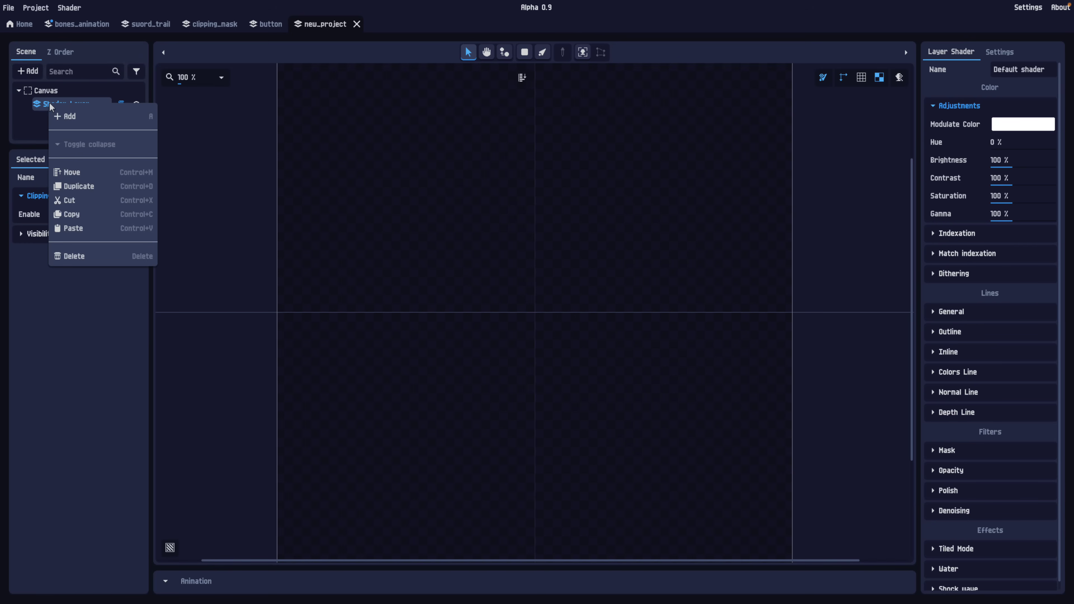
click(60, 115)
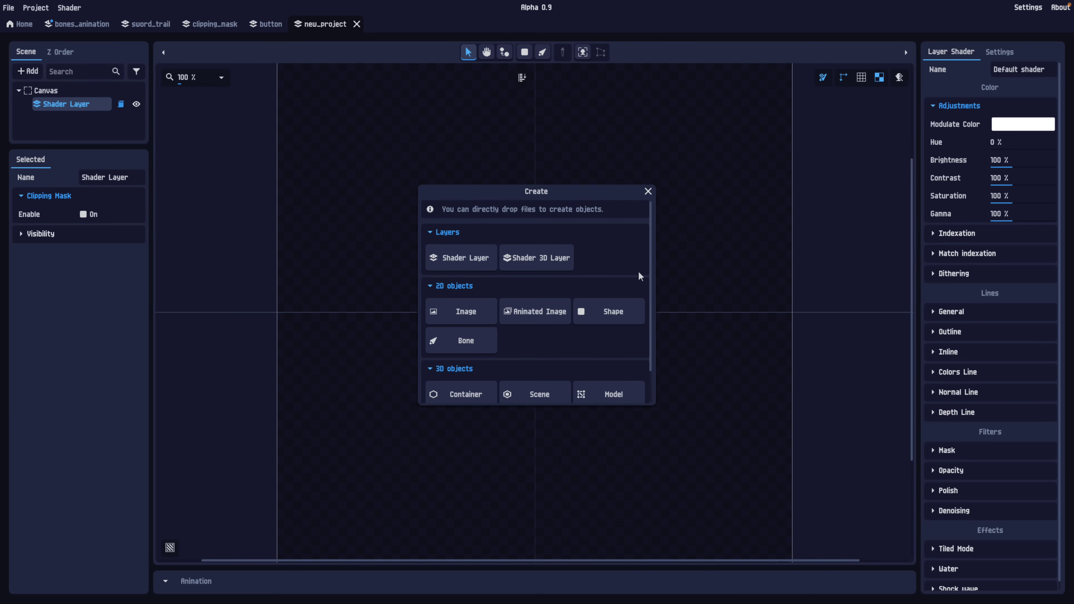
scroll(444, 297, down, 1)
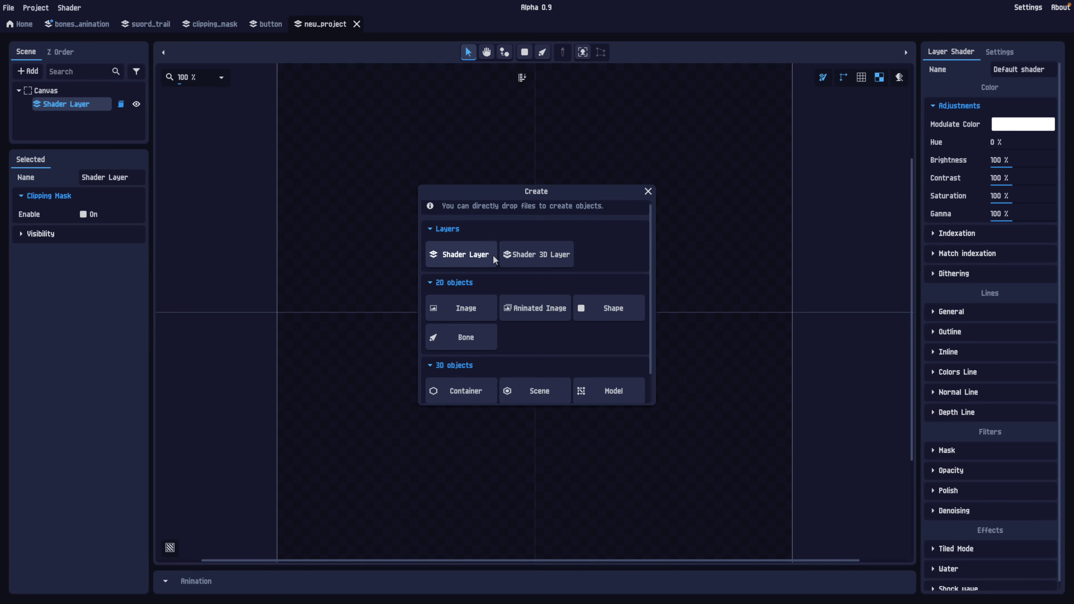
scroll(493, 260, down, 1)
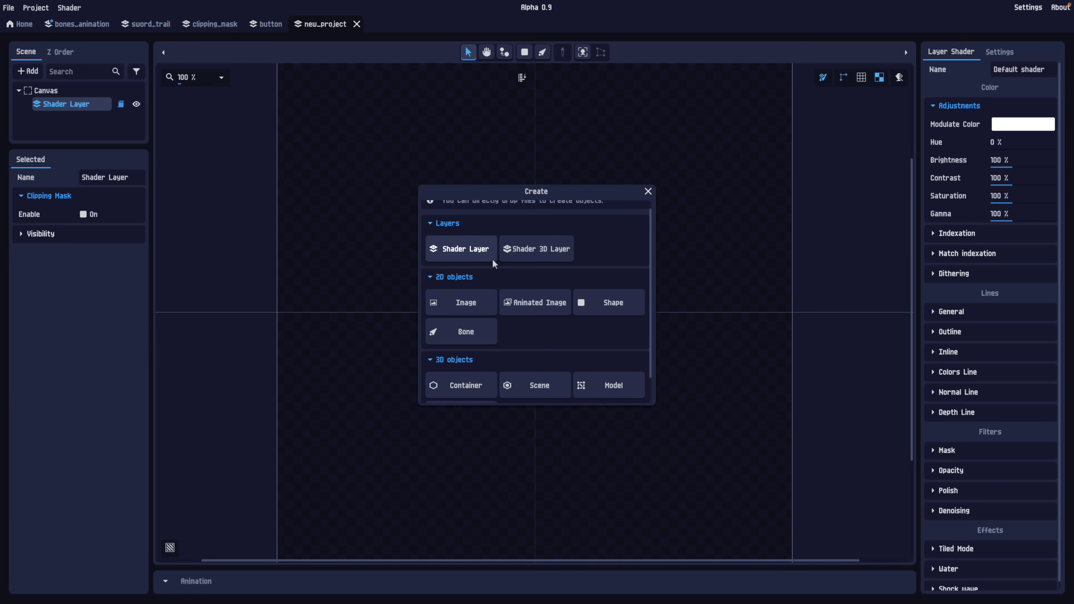
scroll(492, 259, down, 2)
scroll(493, 260, up, 3)
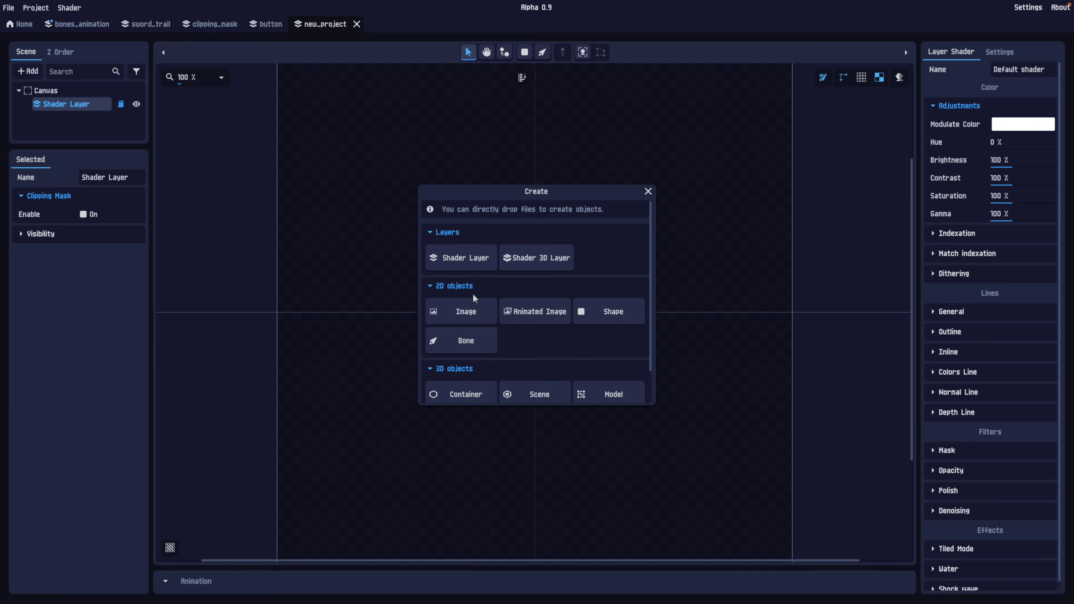
click(464, 313)
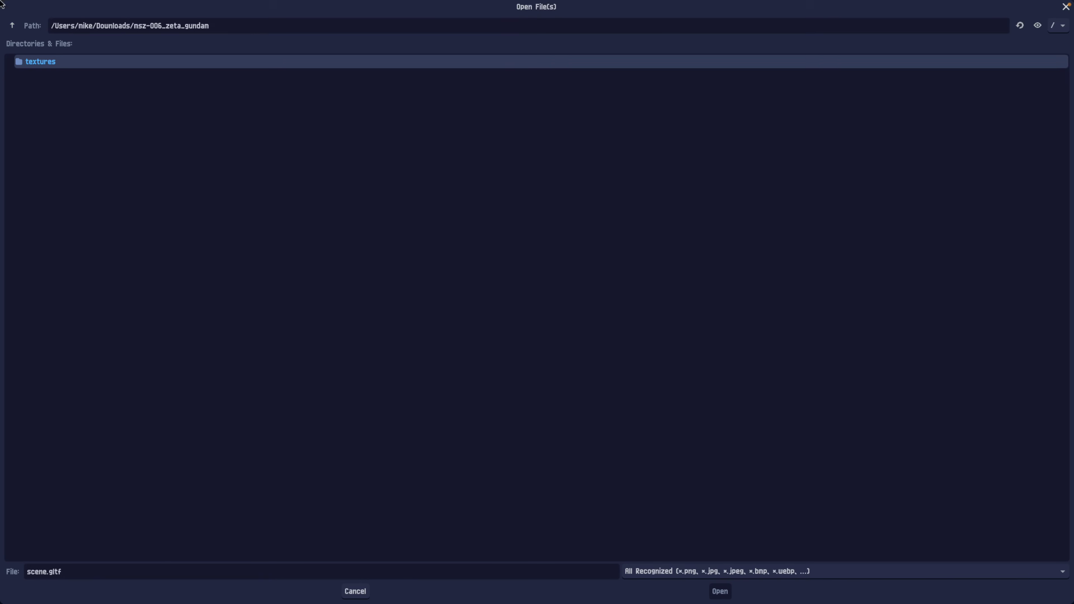
click(12, 25)
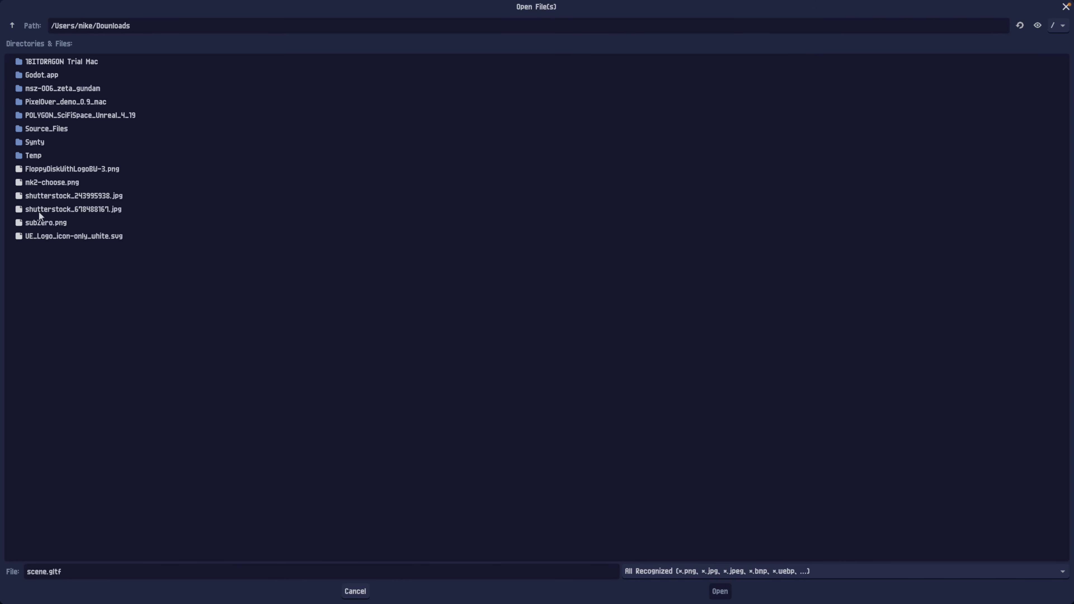
click(42, 222)
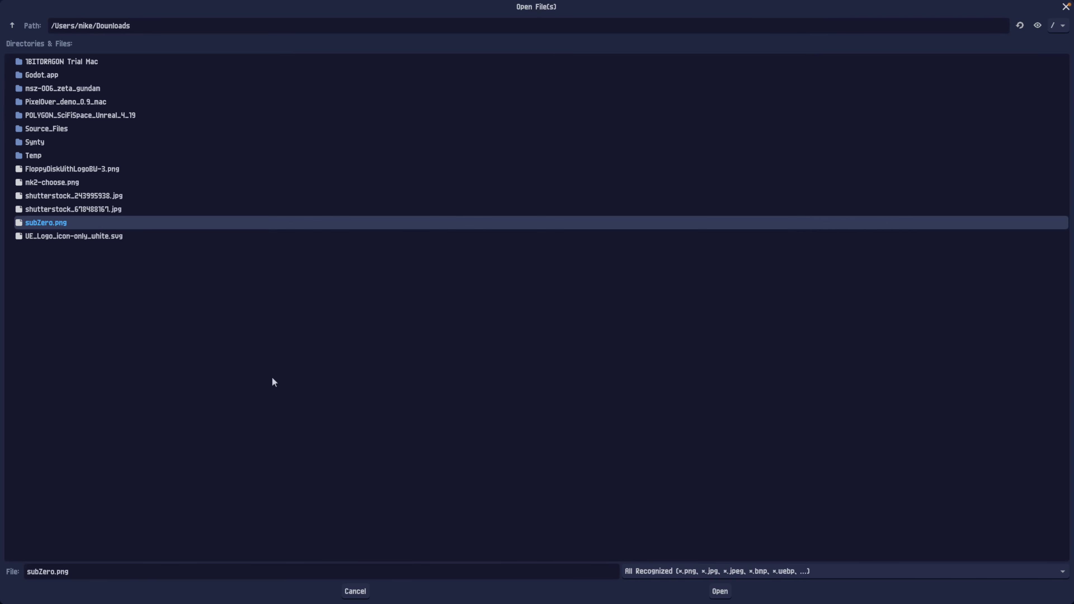
click(719, 591)
scroll(725, 511, down, 1)
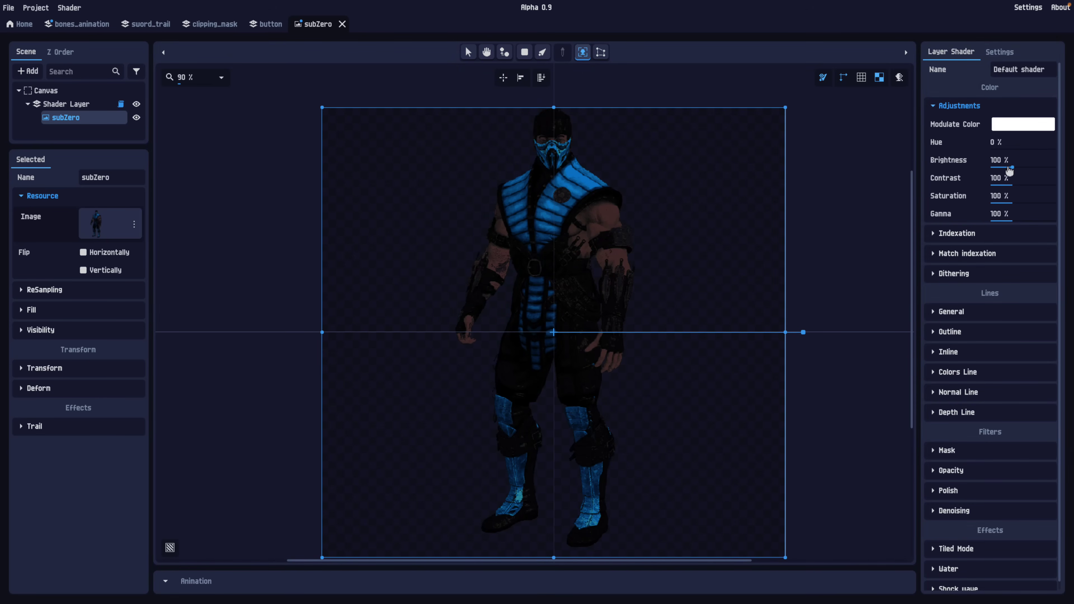
Raise brightness to 110% and turn on the before/after split comparison.
drag(1011, 168, 1013, 170)
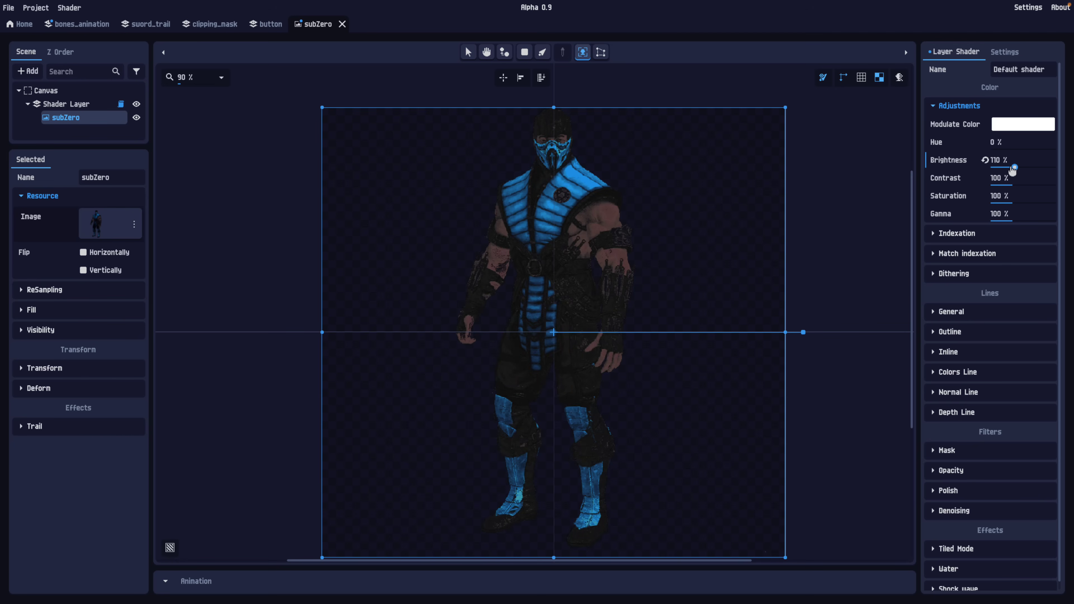
click(899, 77)
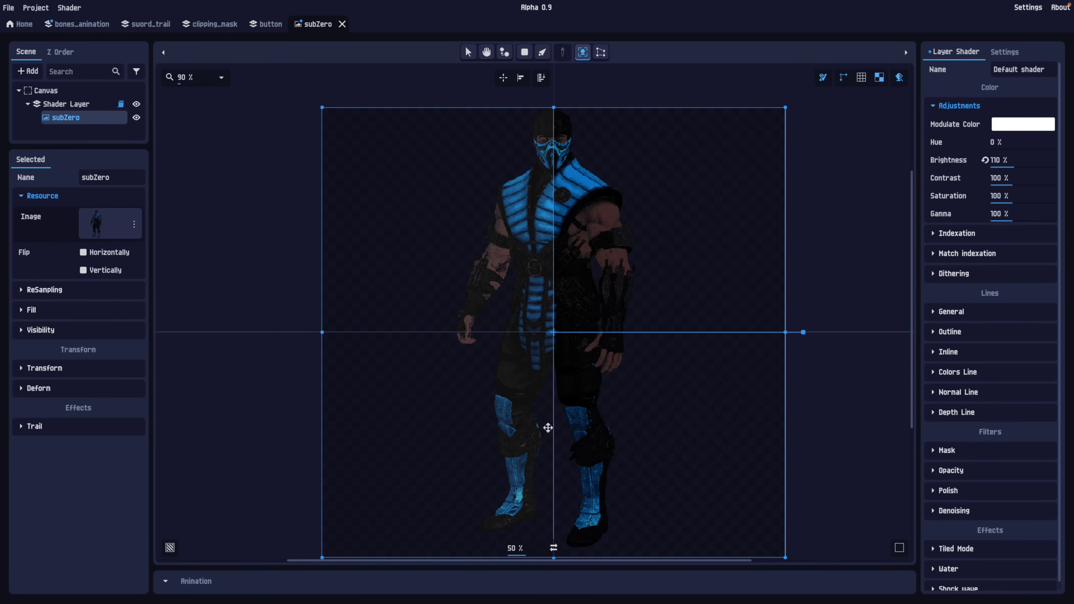
mouse_move(521, 547)
mouse_down()
mouse_move(495, 546)
mouse_move(522, 546)
mouse_up()
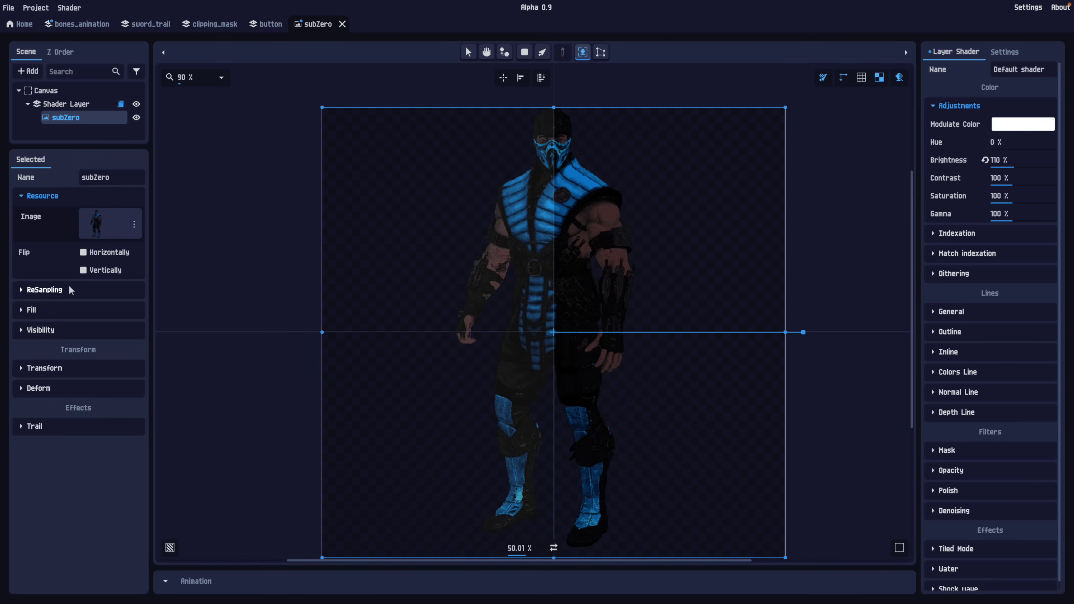
scroll(727, 227, up, 8)
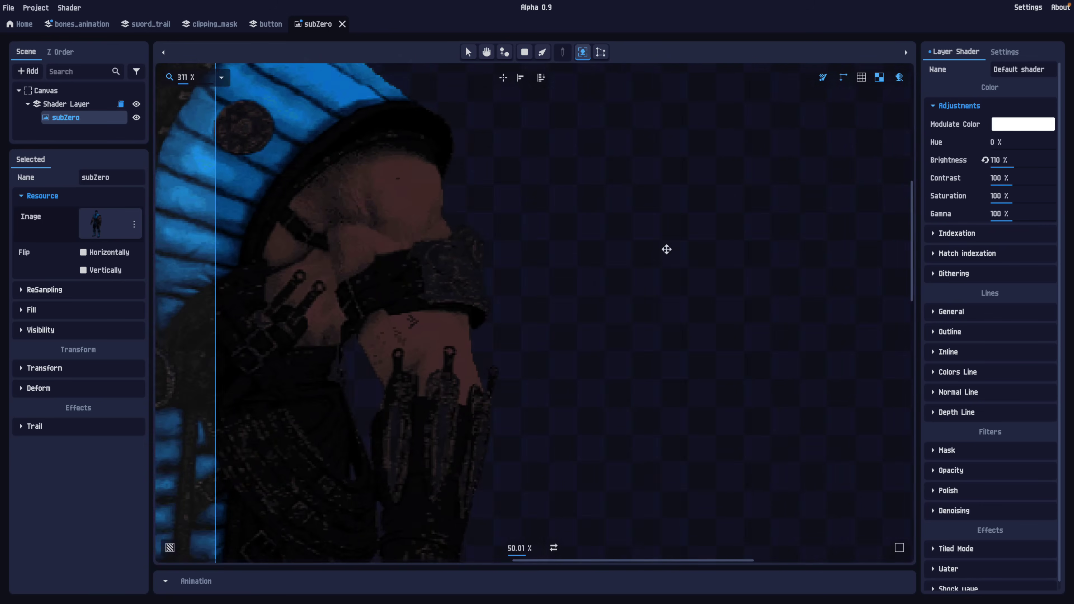
scroll(643, 240, down, 3)
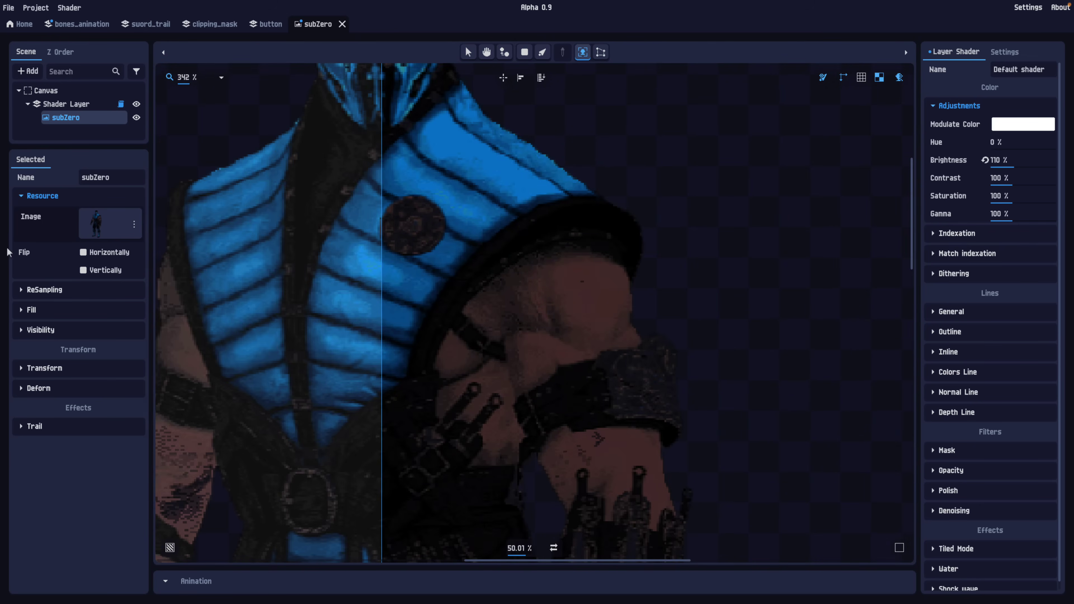
Set the ReSampling pixel scaling to OmniScale.
click(24, 292)
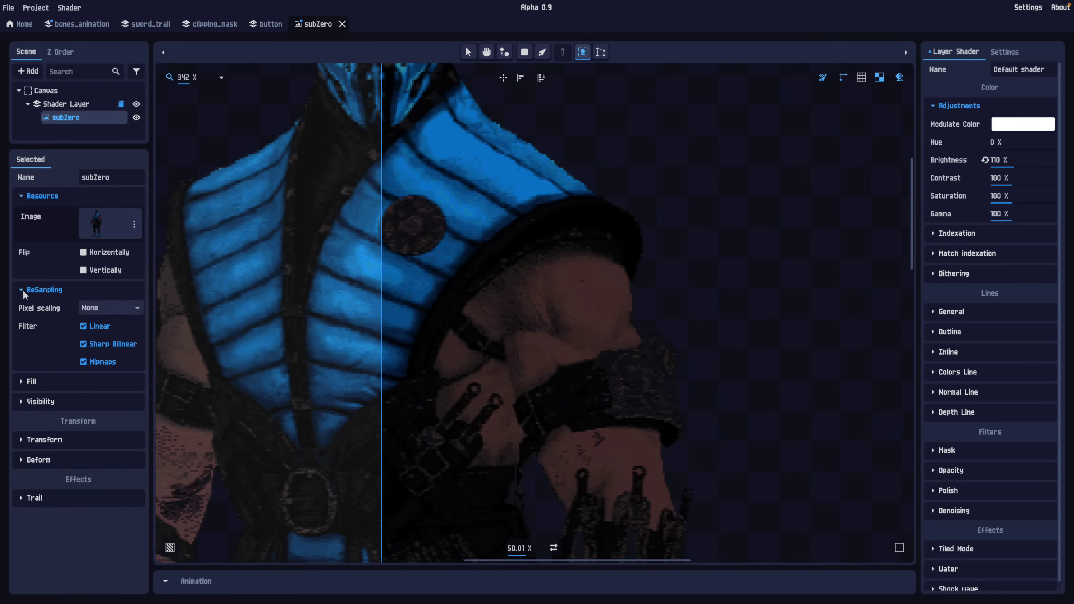
click(88, 312)
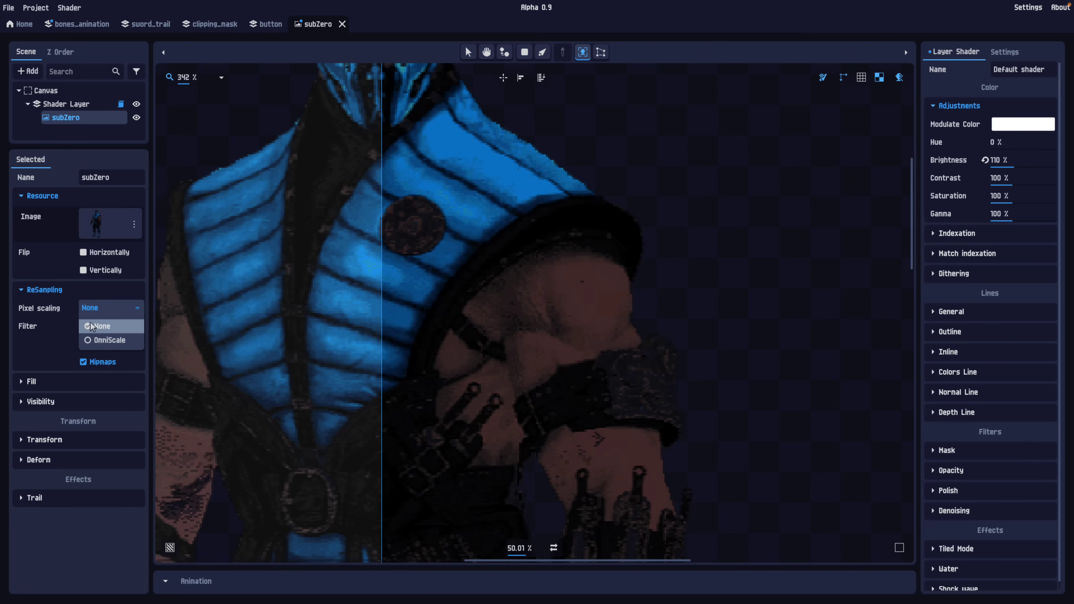
click(106, 340)
scroll(645, 327, down, 5)
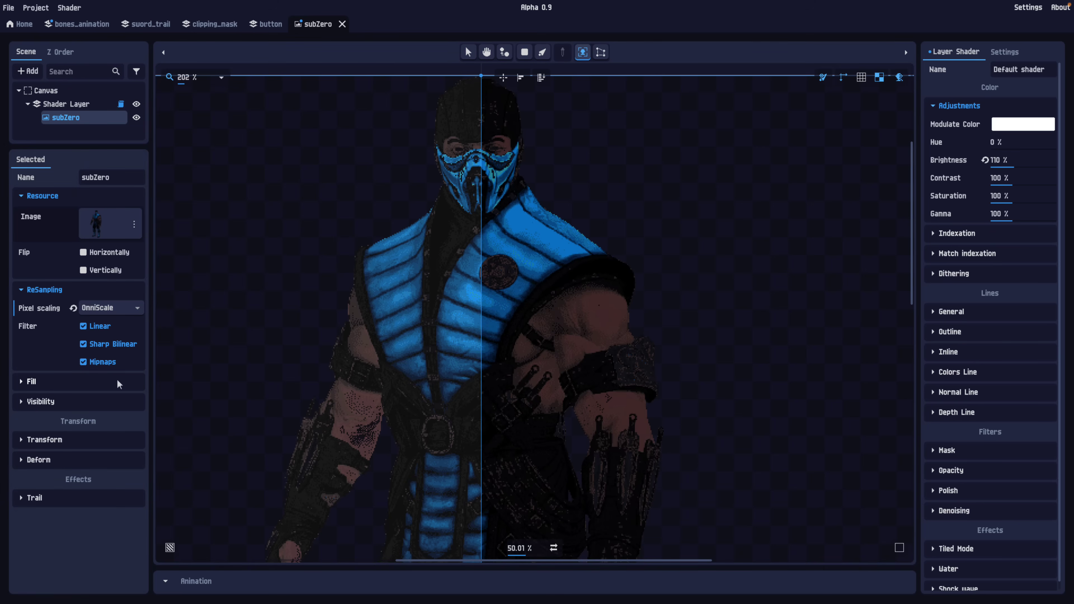
Expand the Transform settings and adjust a Transform value.
click(20, 440)
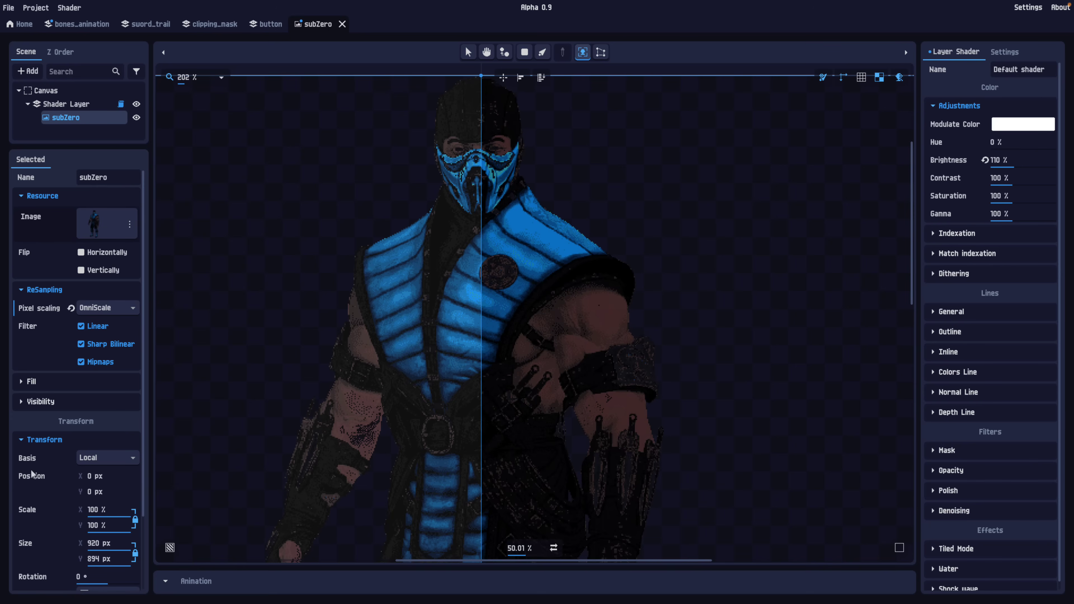
scroll(103, 492, down, 1)
mouse_move(102, 506)
mouse_down()
mouse_move(89, 506)
mouse_move(113, 507)
mouse_up()
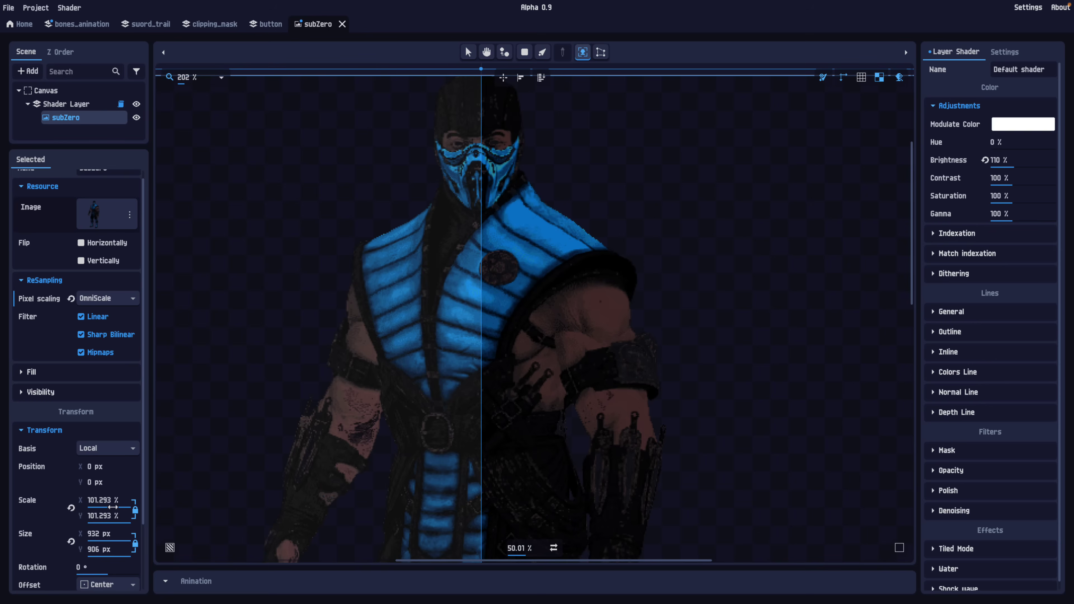
scroll(113, 512, down, 1)
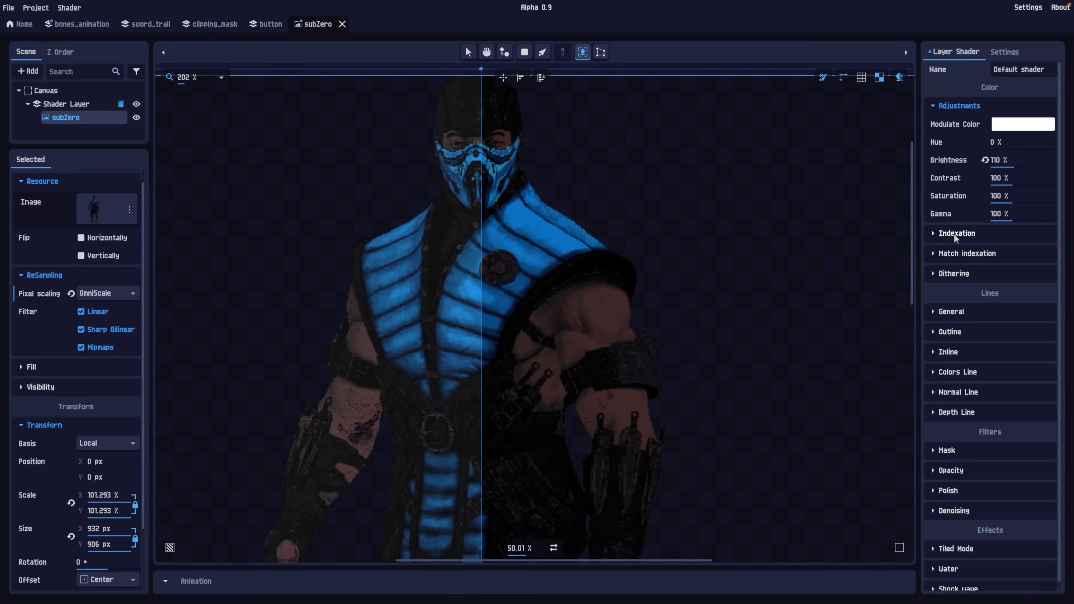
Reset brightness to 100% and hue to 0%, with the split comparison off.
click(986, 161)
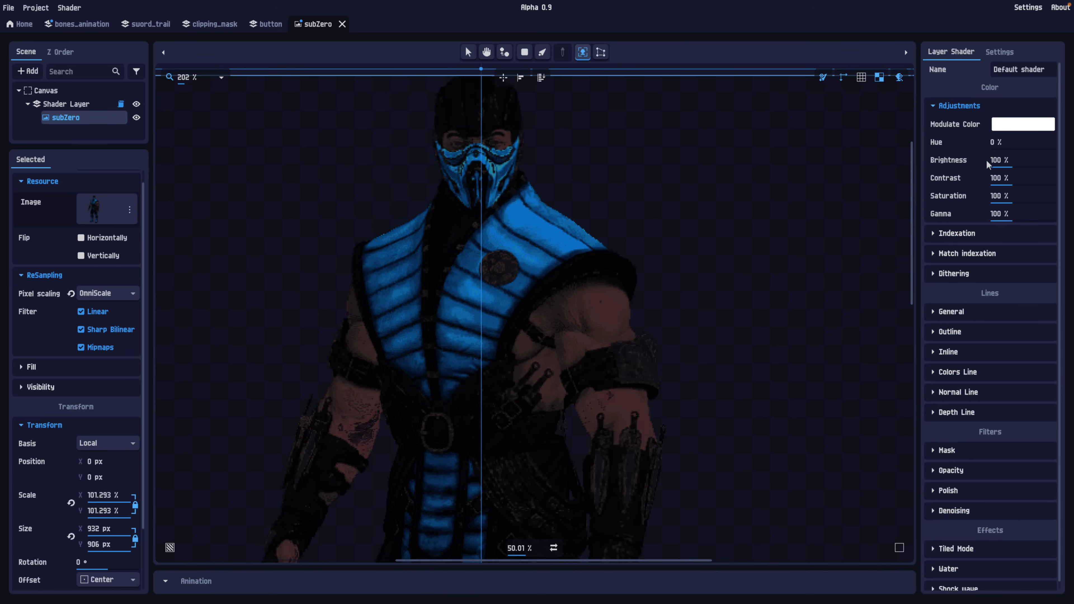
drag(995, 148, 1026, 154)
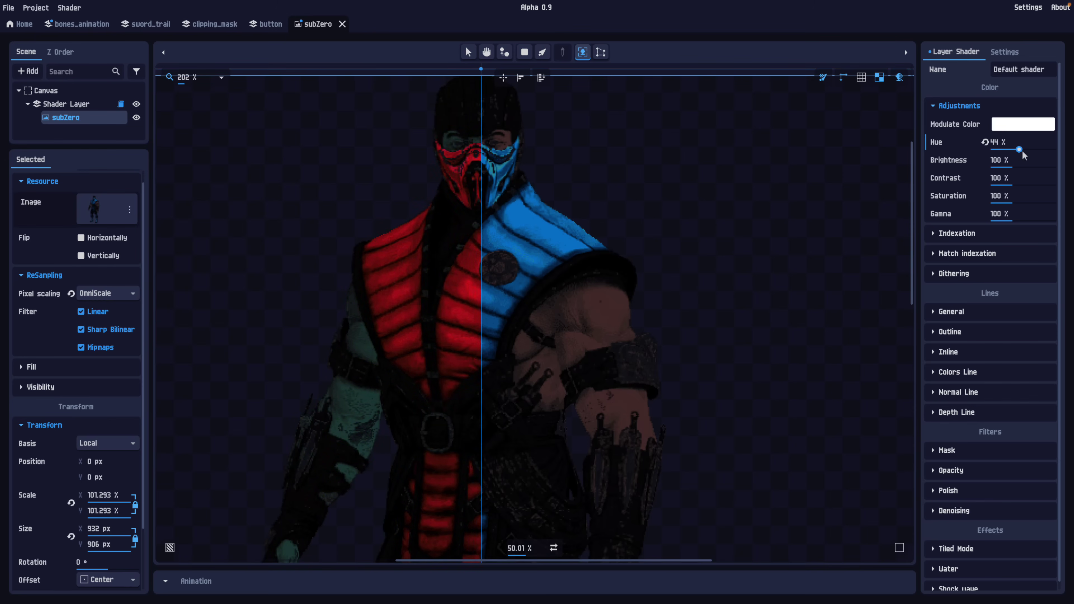
click(899, 78)
mouse_move(1000, 148)
mouse_down()
mouse_move(1032, 151)
mouse_move(1003, 153)
mouse_up()
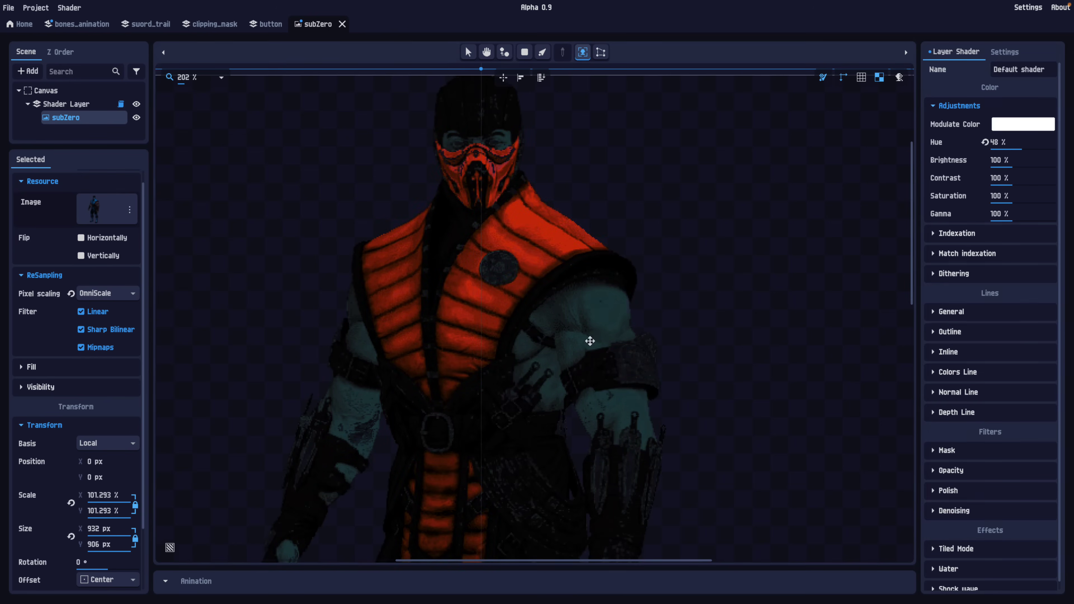
scroll(590, 340, down, 8)
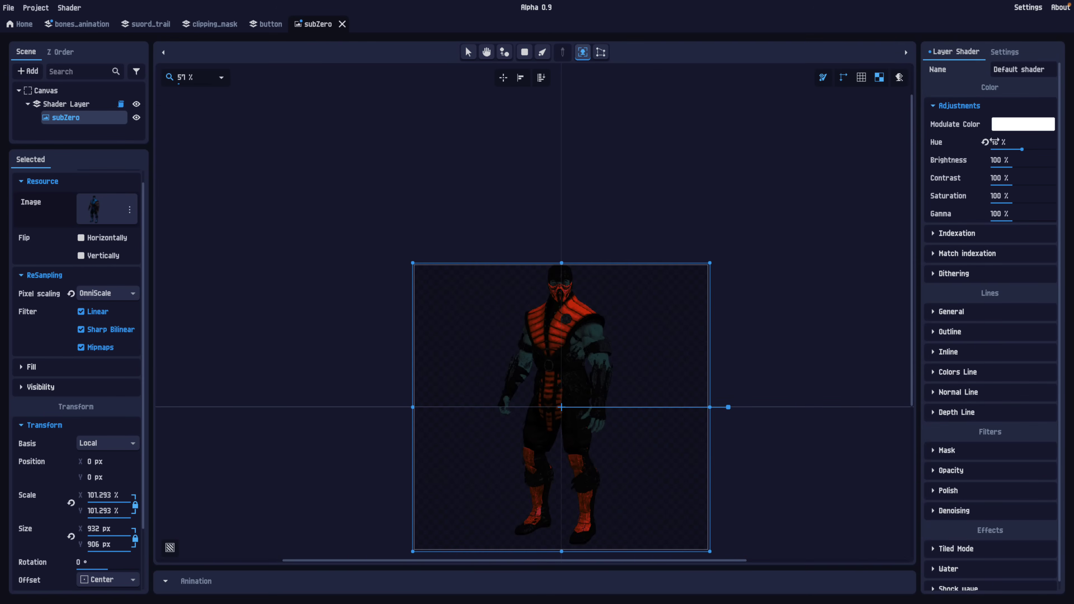
click(986, 142)
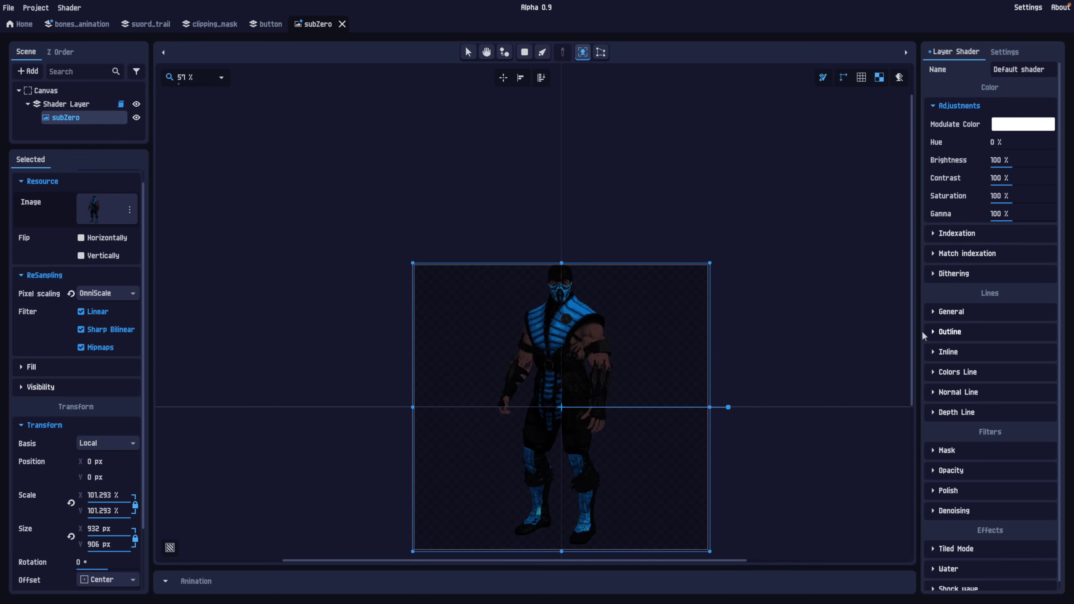
Turn on a white (ffffff) outline and set its size to 2 px.
scroll(590, 350, up, 4)
drag(590, 329, 582, 258)
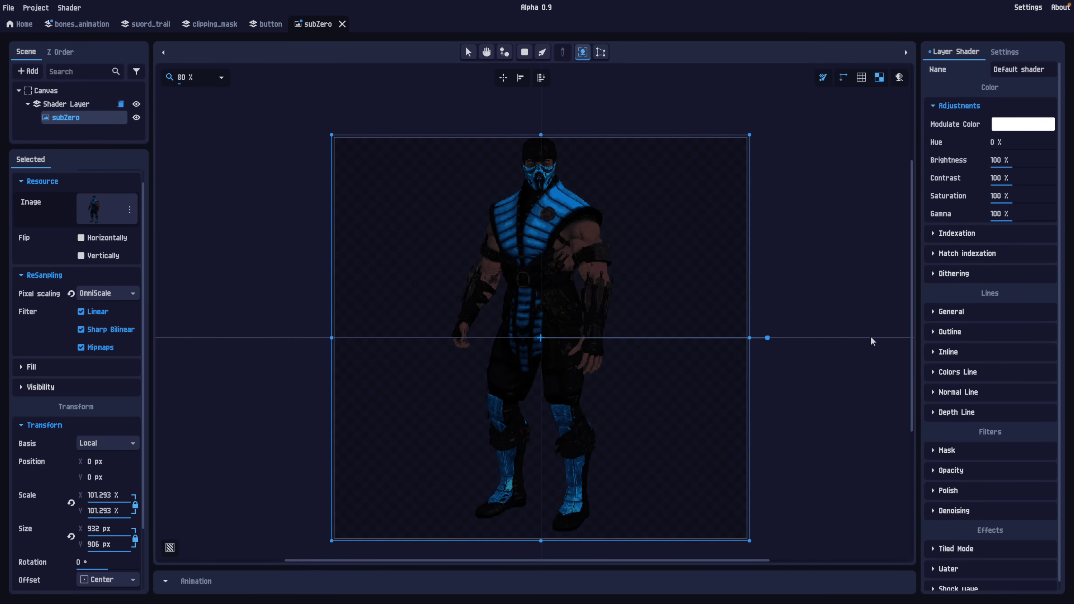
click(936, 333)
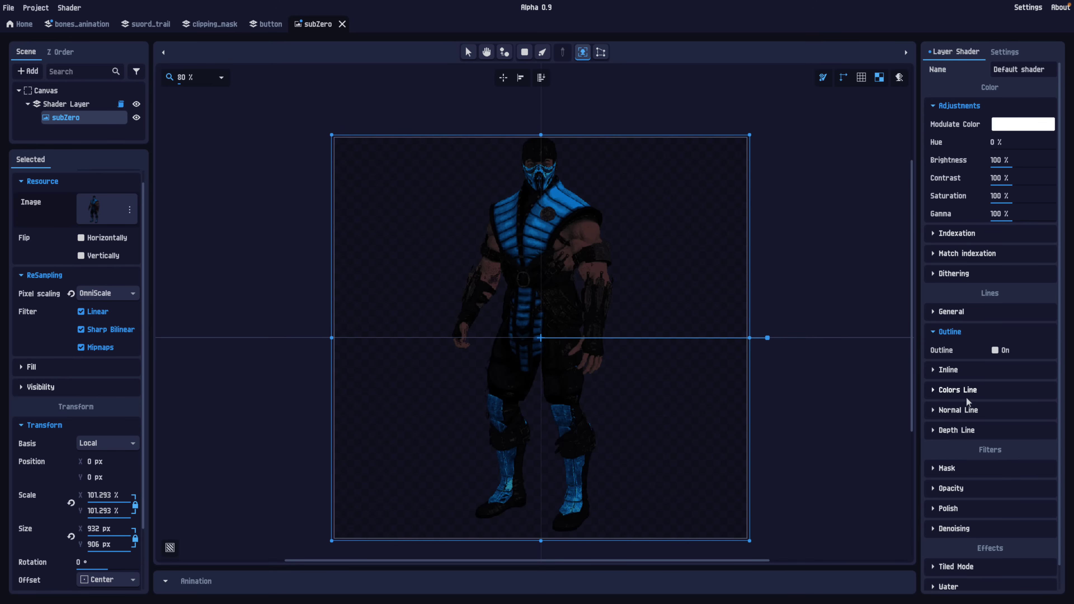
click(995, 351)
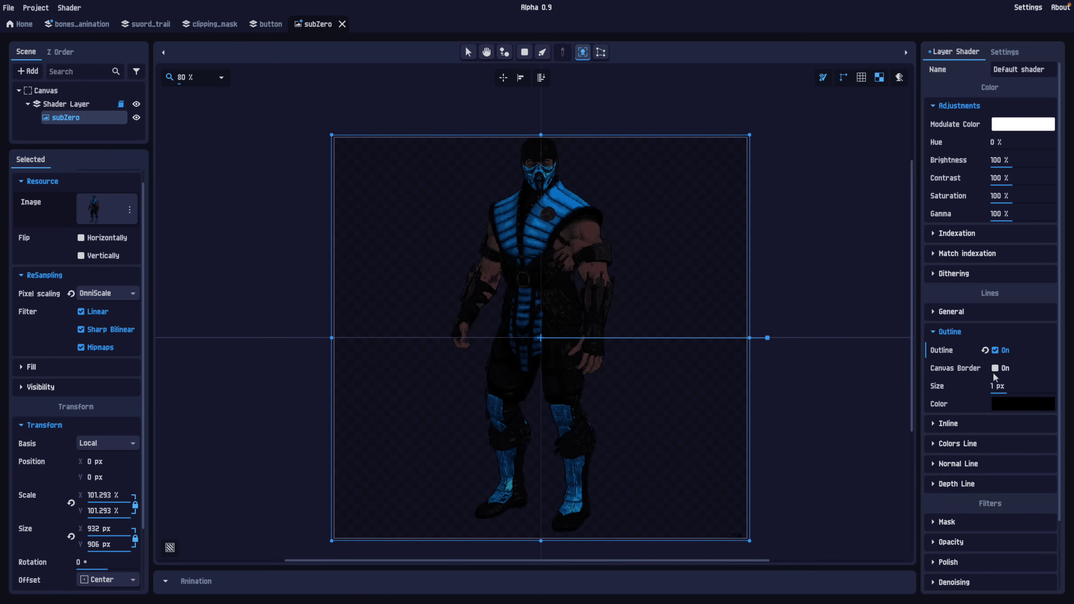
click(1004, 405)
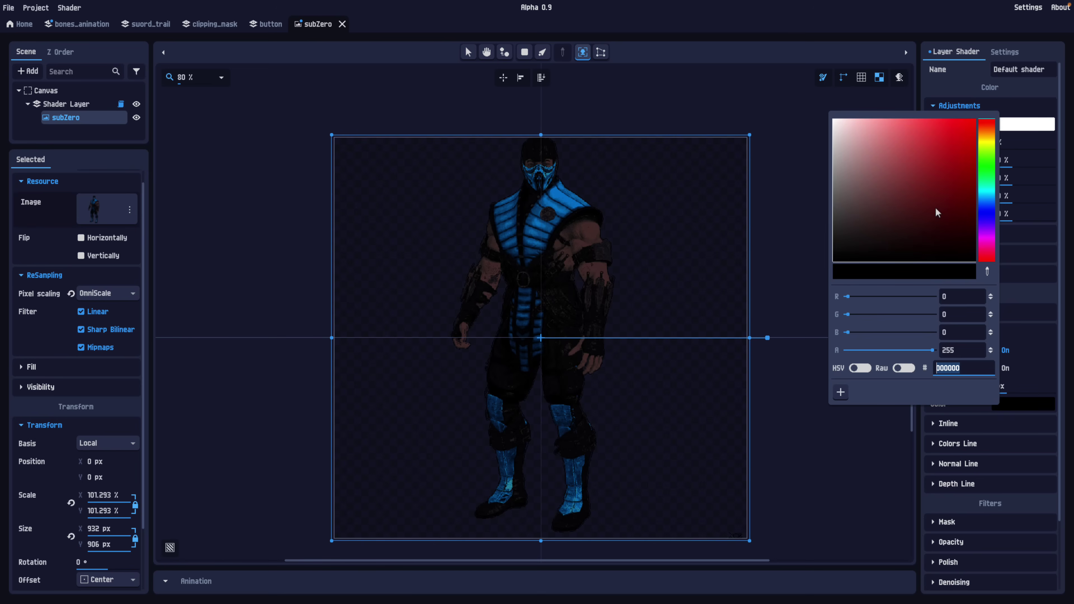
drag(935, 206, 804, 103)
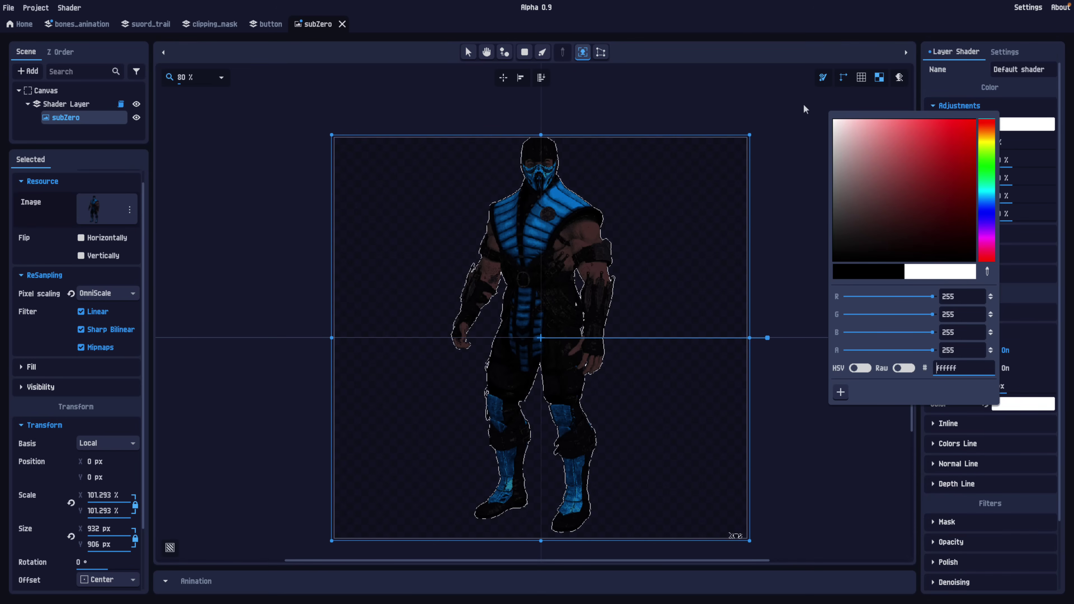
click(1047, 366)
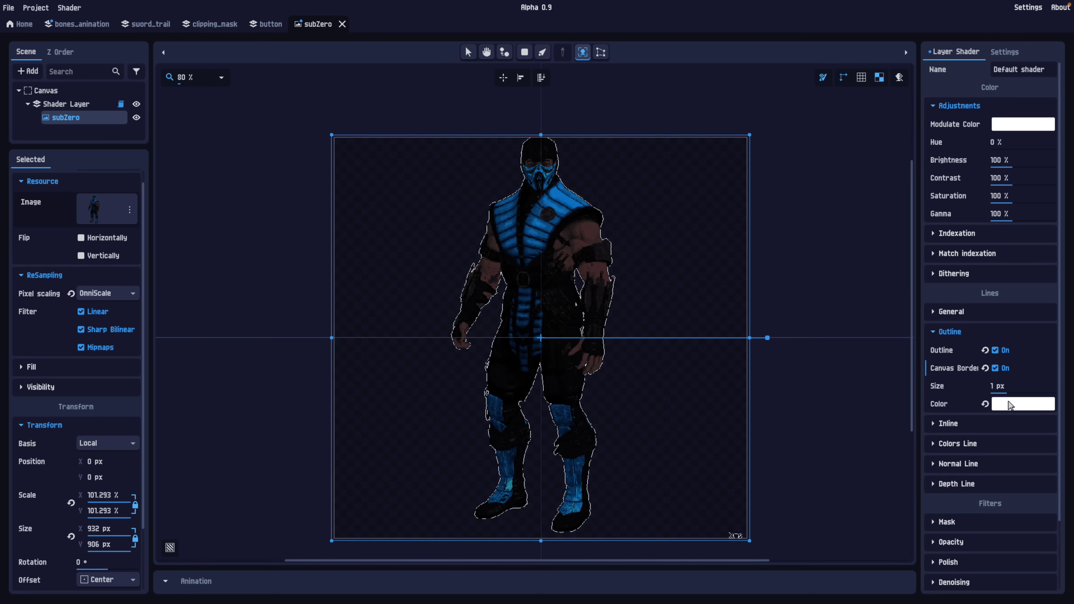
mouse_move(1005, 395)
mouse_down()
mouse_move(1055, 398)
mouse_move(1023, 397)
mouse_up()
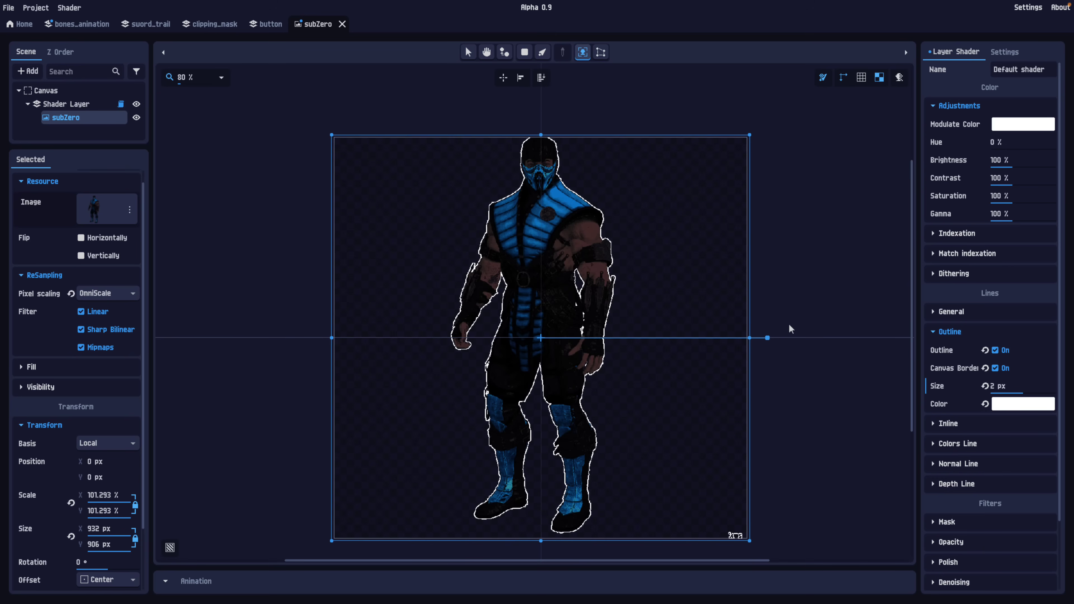
Turn on indexation with a palette created from the image, shown in split comparison.
click(934, 233)
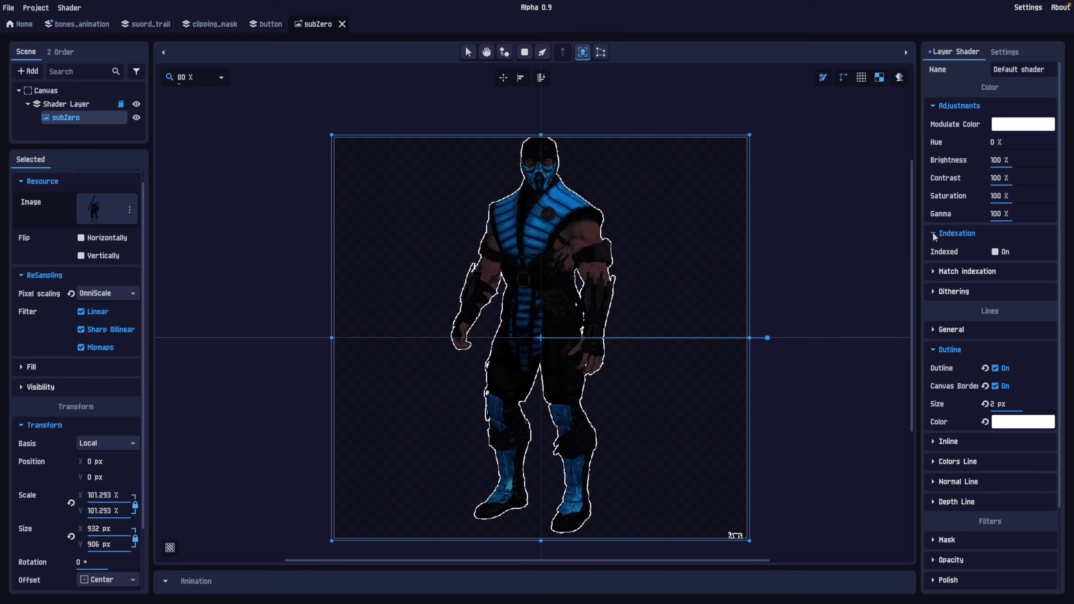
click(995, 253)
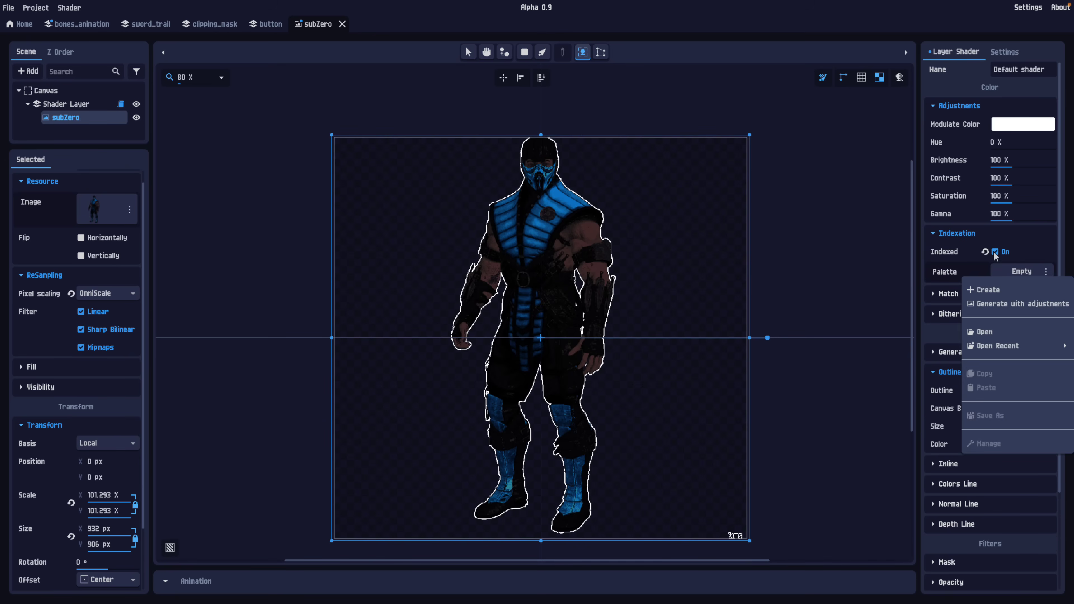
click(990, 302)
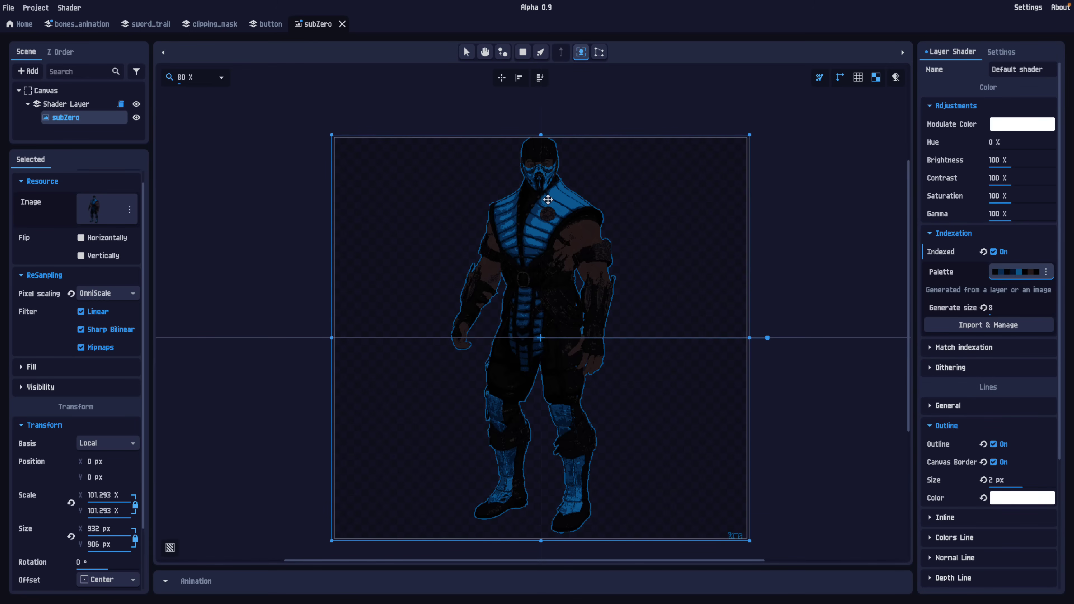
click(900, 78)
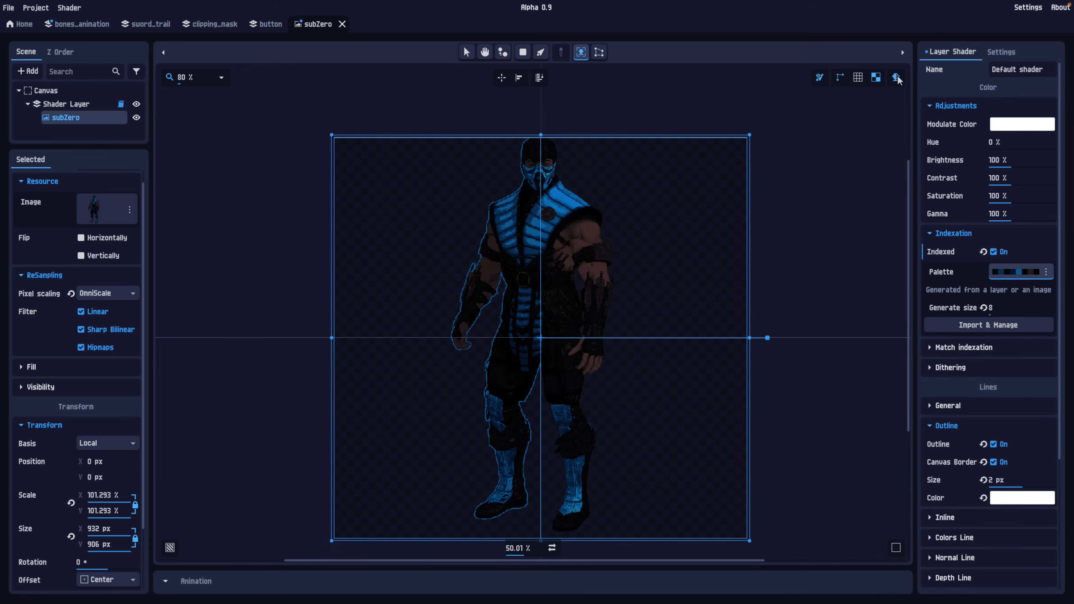
scroll(544, 211, up, 6)
scroll(545, 212, down, 3)
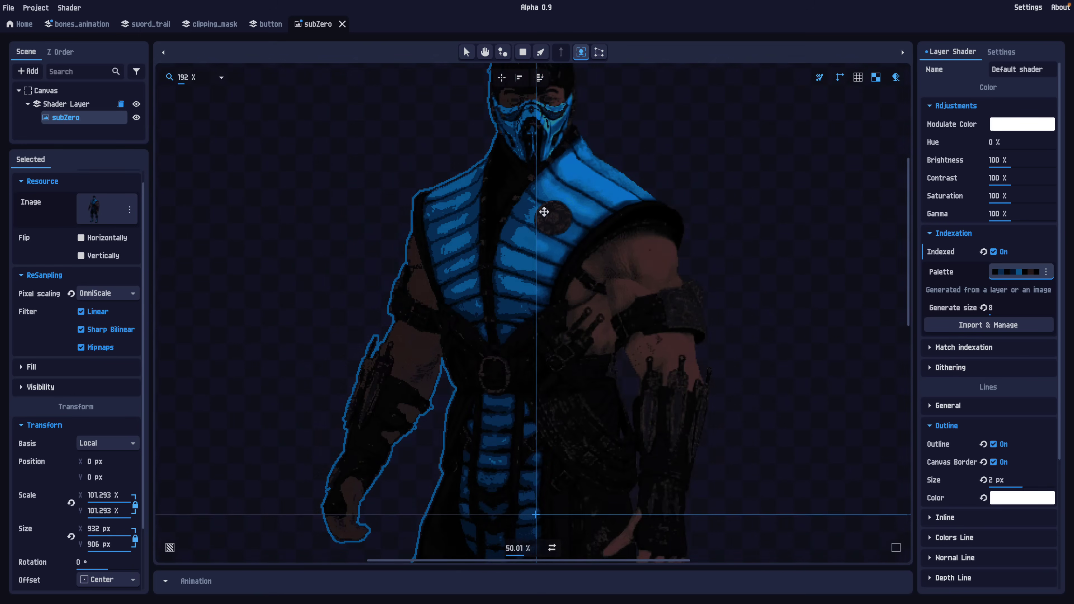
drag(547, 232, 579, 353)
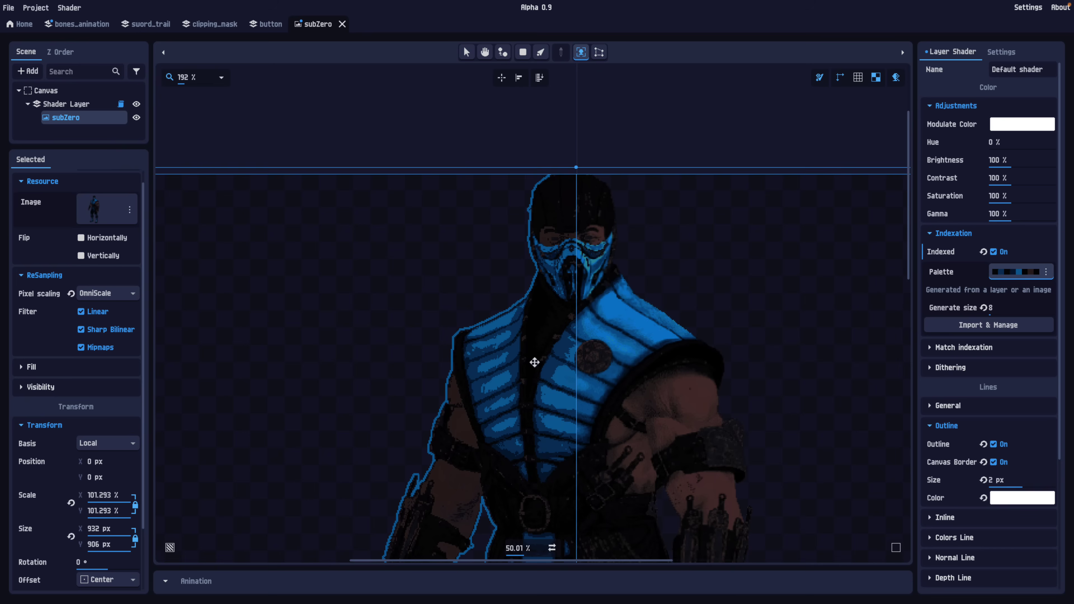
Reduce the generated palette size down to 5 colours.
click(1046, 273)
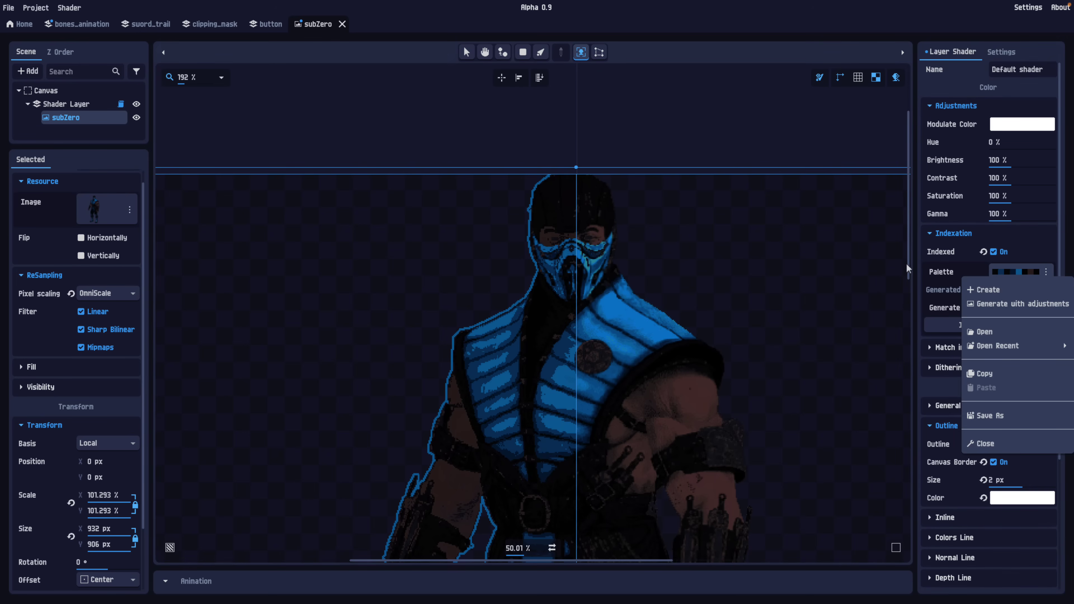
click(921, 284)
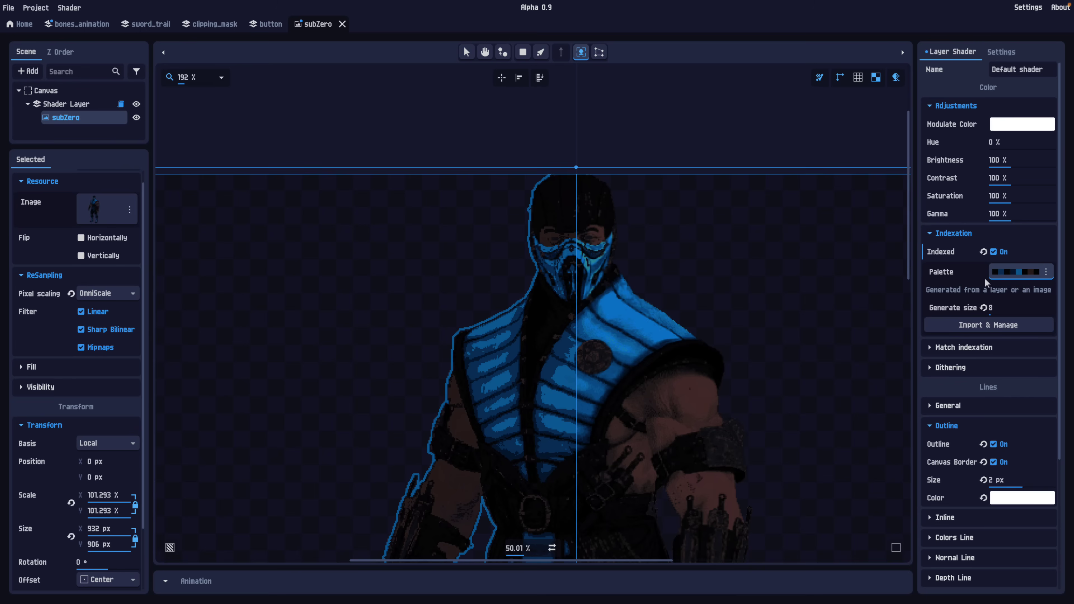
drag(993, 315, 1007, 311)
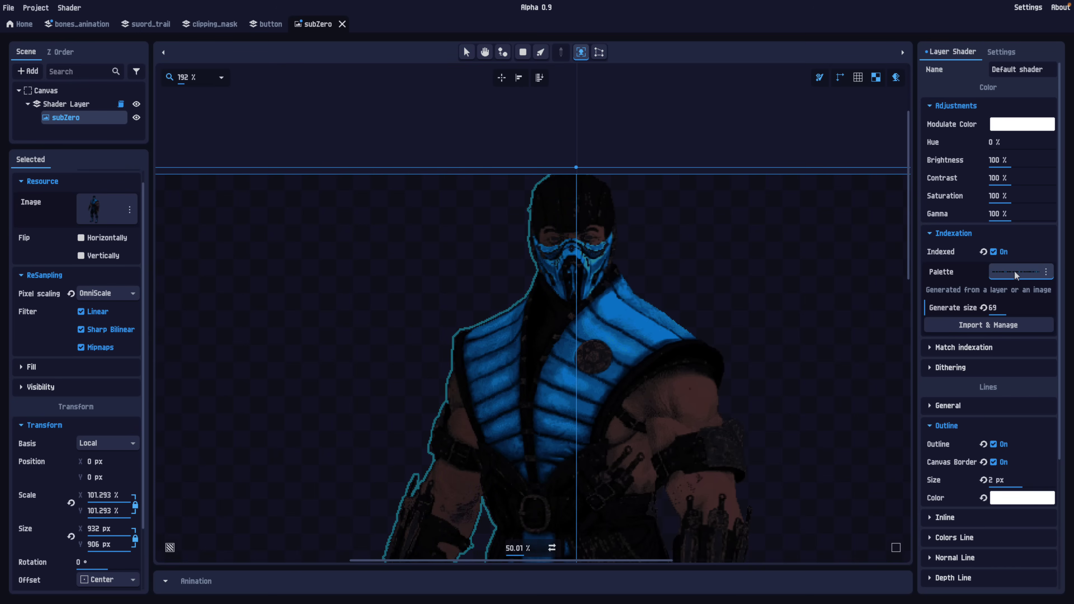
click(983, 307)
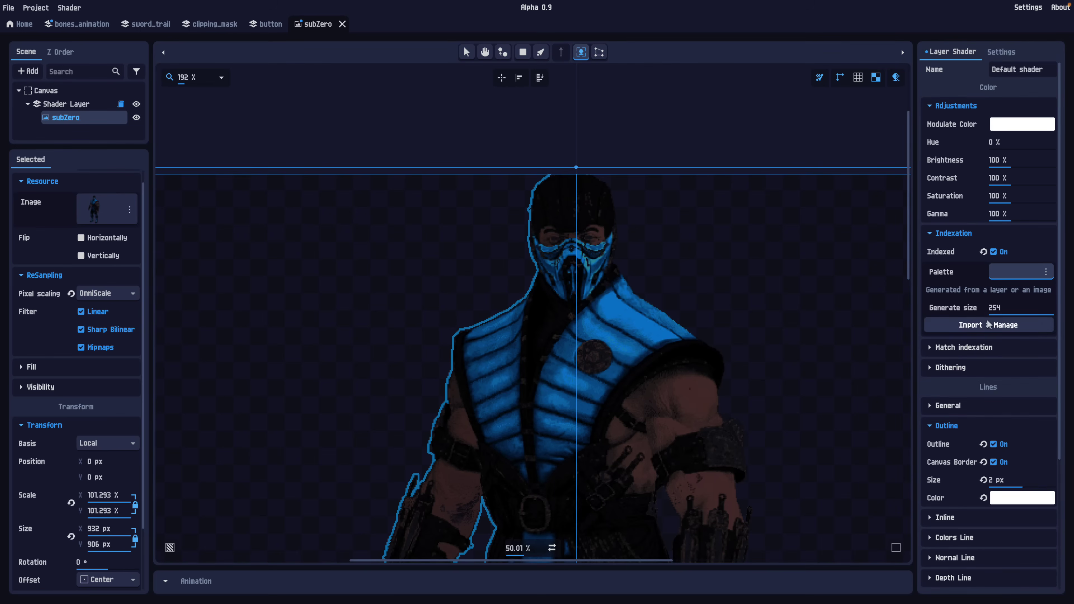
drag(1055, 316, 991, 314)
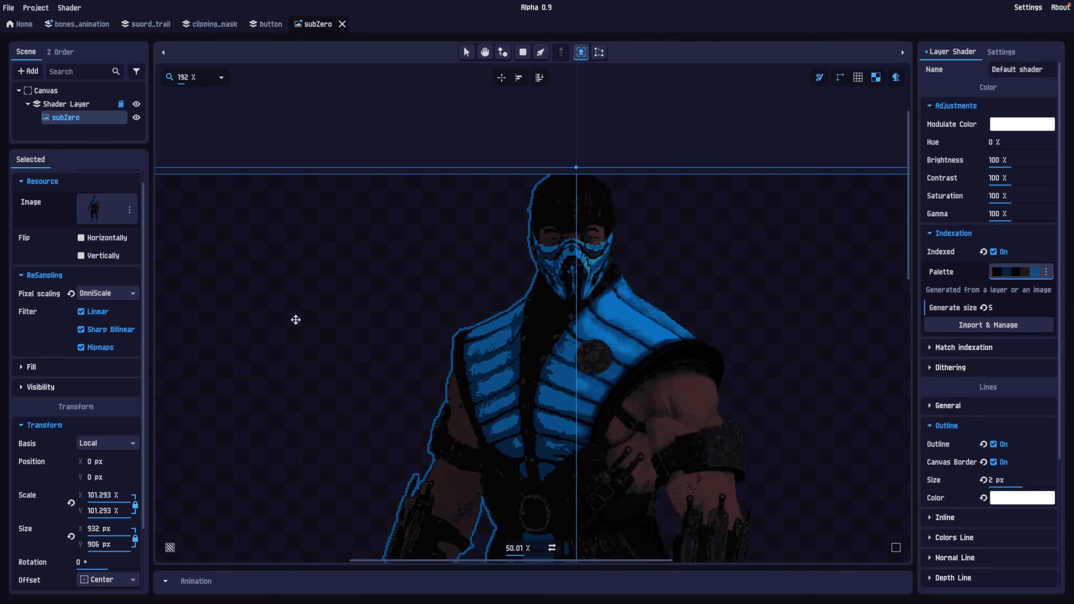
Expand Match indexation and Dithering, then enable dithering at 2%.
scroll(652, 376, down, 5)
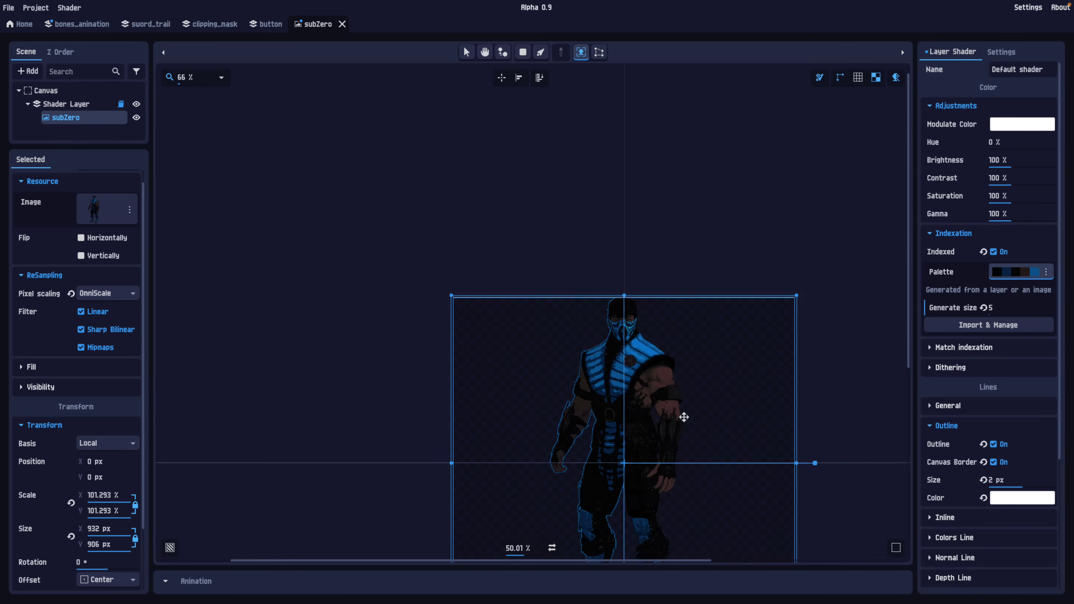
drag(684, 421, 674, 333)
scroll(674, 333, down, 1)
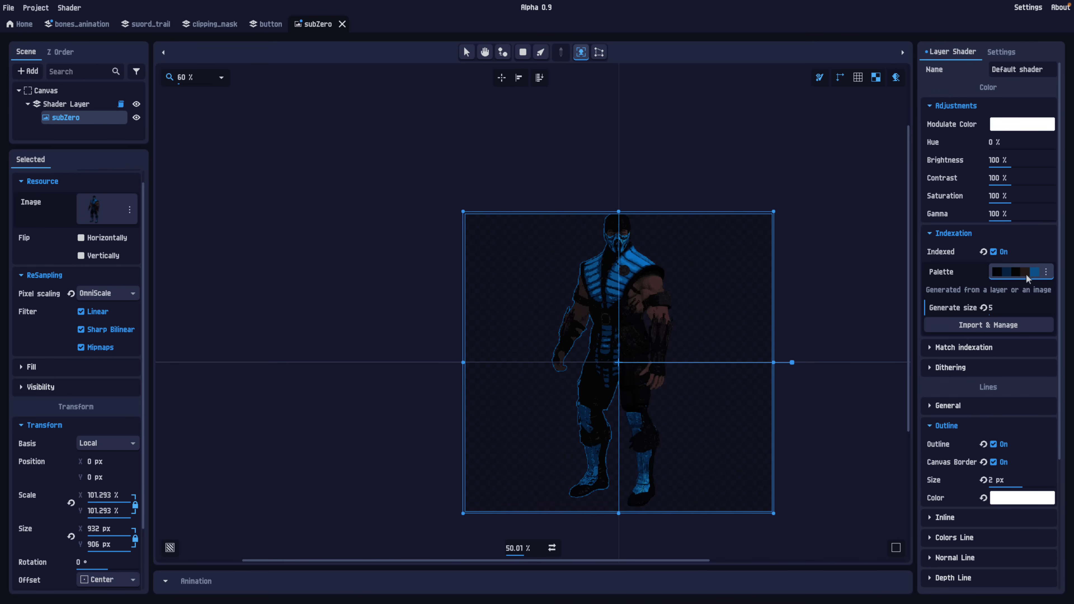
click(932, 345)
click(962, 379)
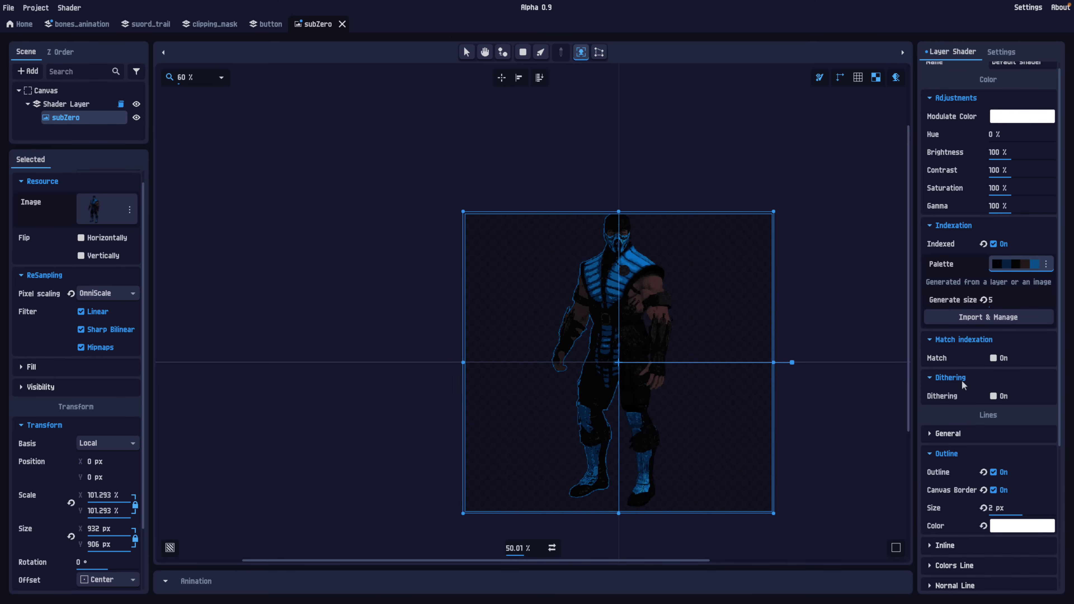
click(993, 396)
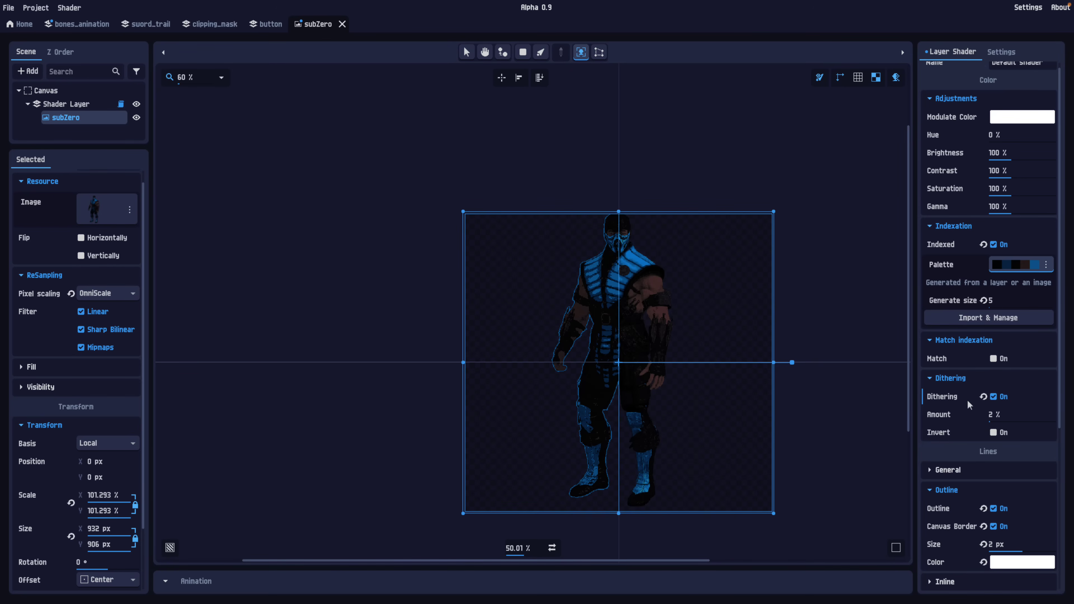
scroll(984, 459, down, 6)
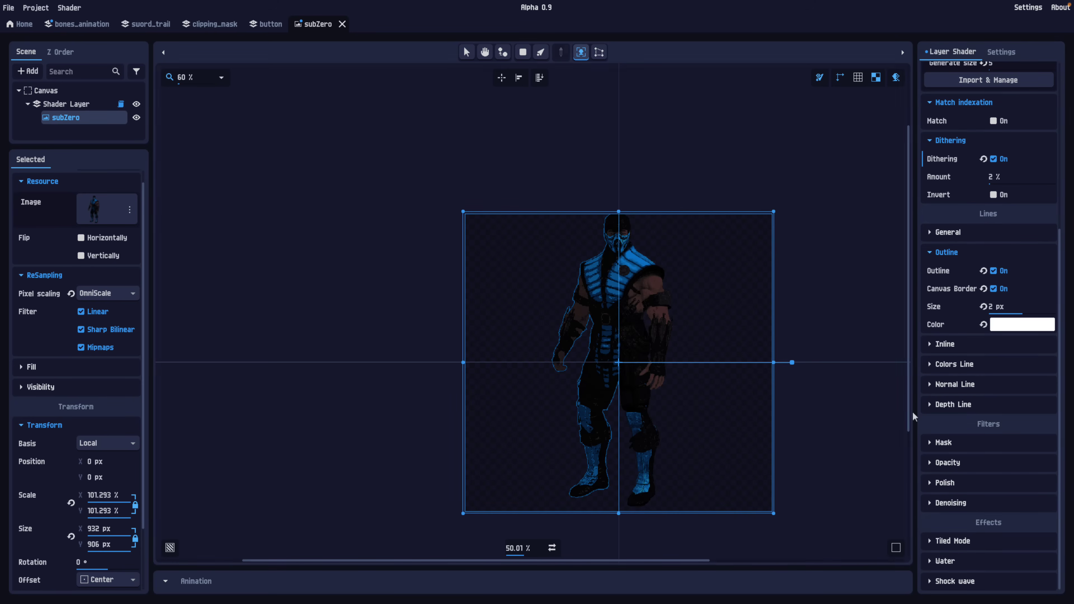
Enable denoising with edge threshold 0.03 and expand the Shock wave effect settings.
click(932, 503)
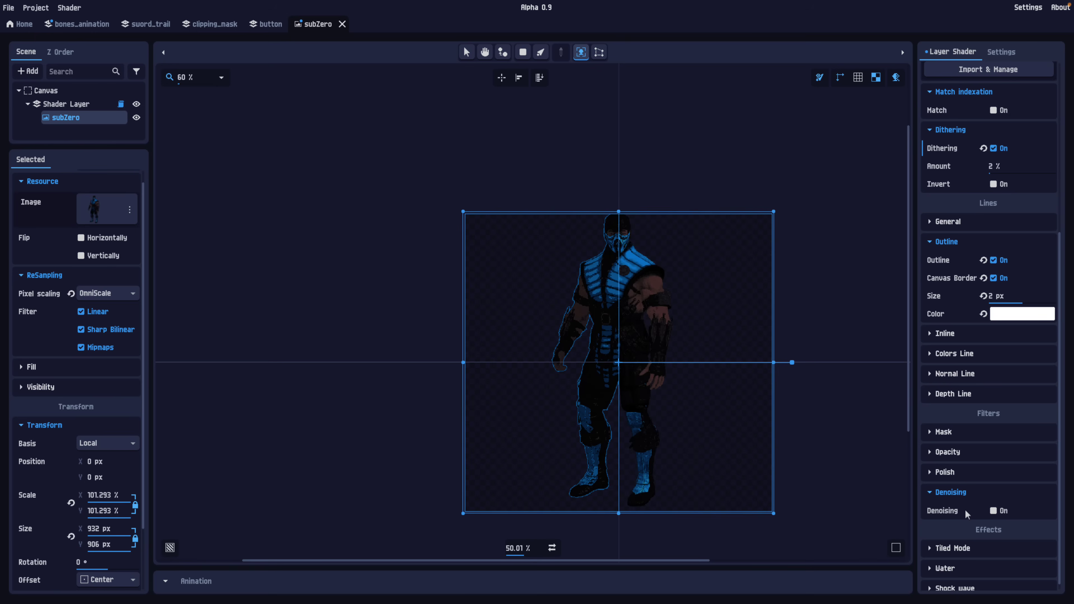
click(994, 512)
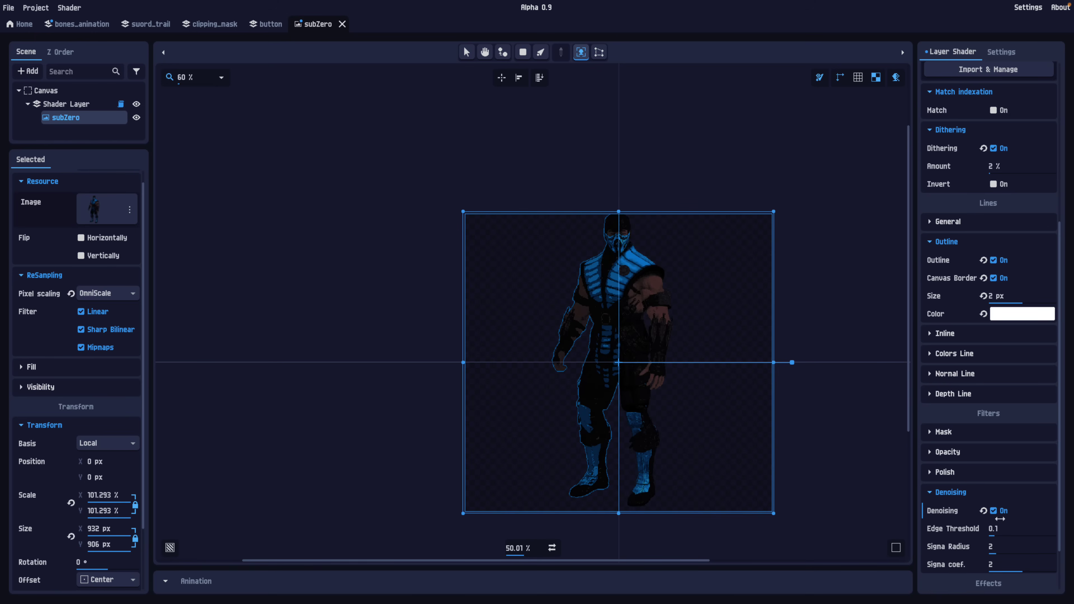
drag(995, 537, 1040, 536)
scroll(482, 286, up, 8)
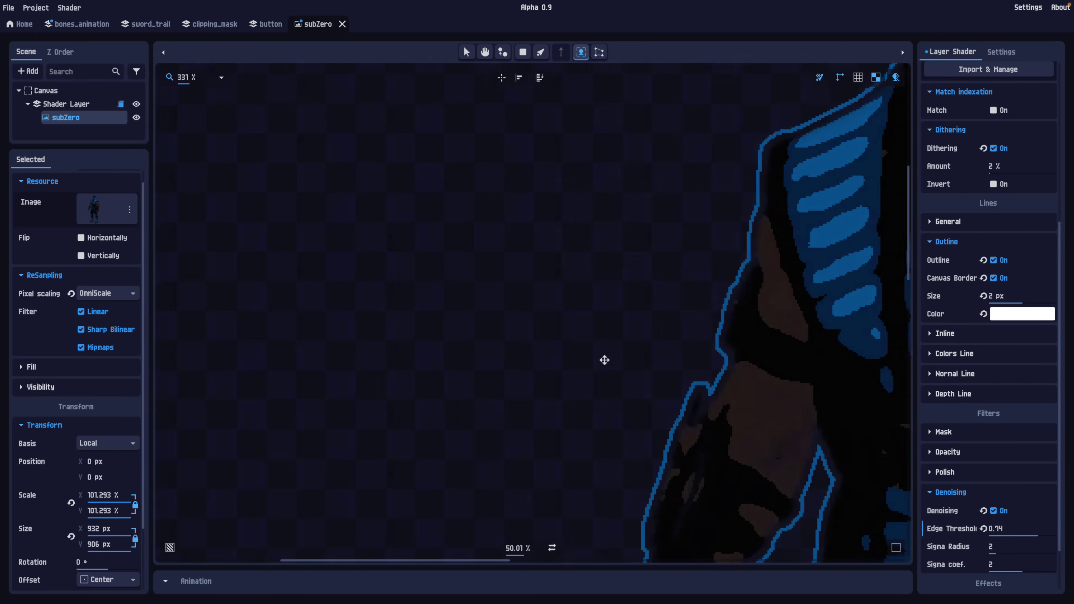
scroll(697, 293, down, 3)
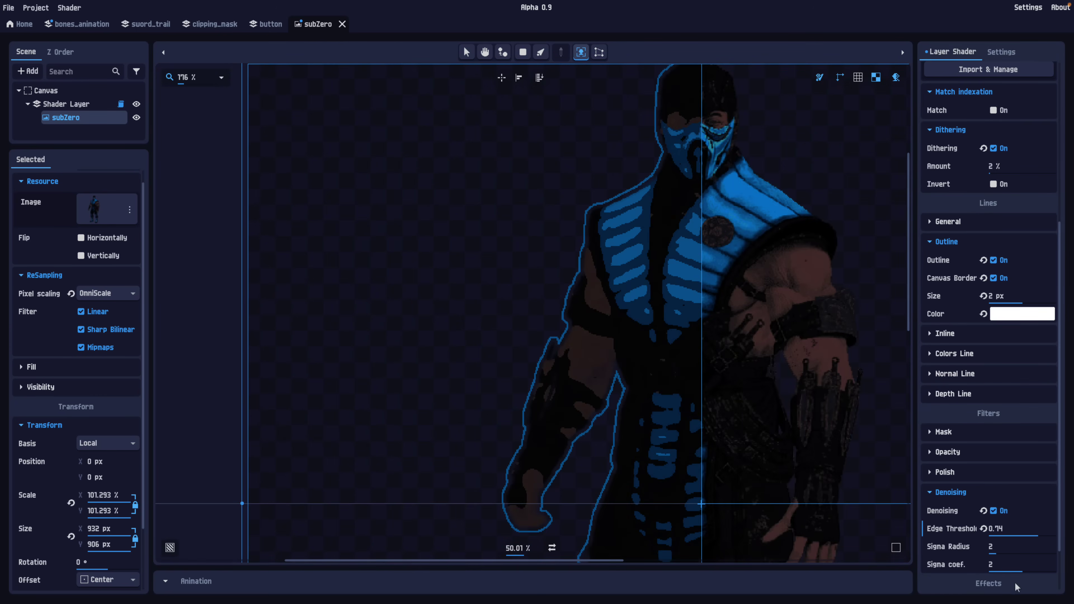
drag(1038, 543, 991, 539)
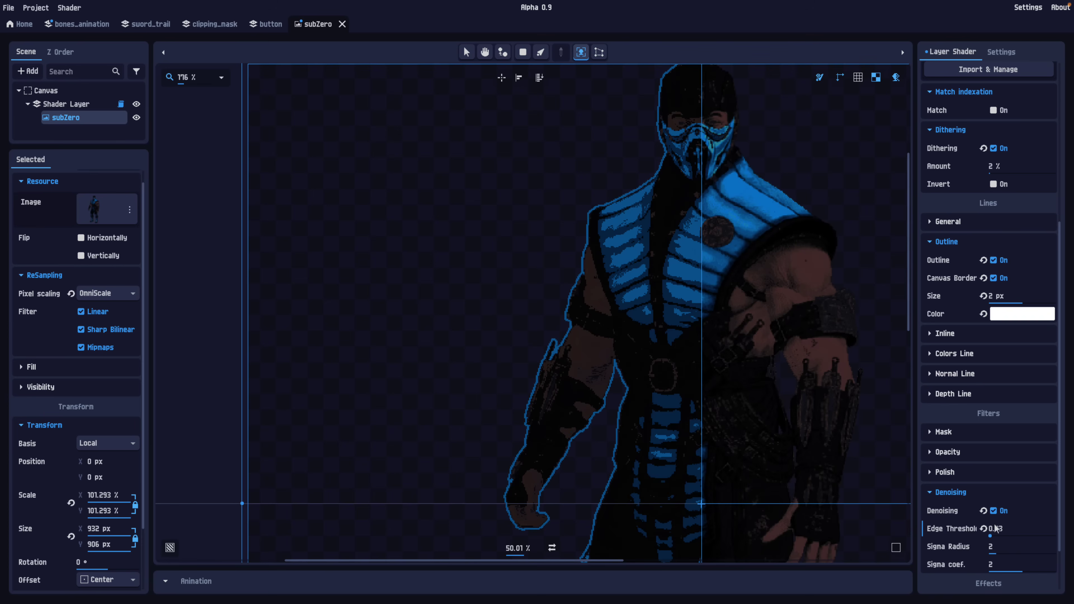
scroll(992, 539, down, 3)
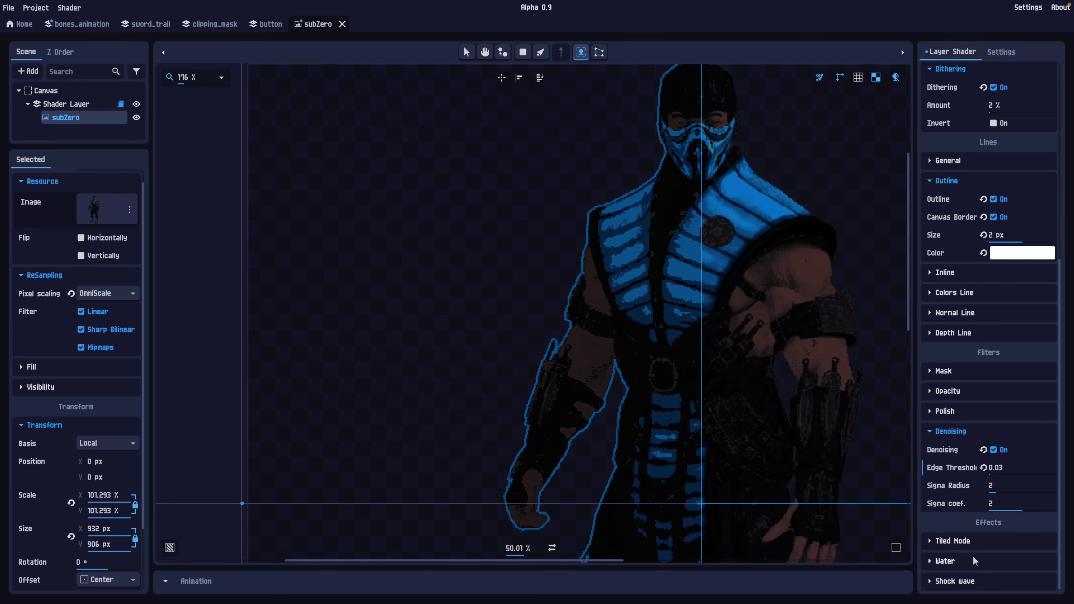
click(953, 581)
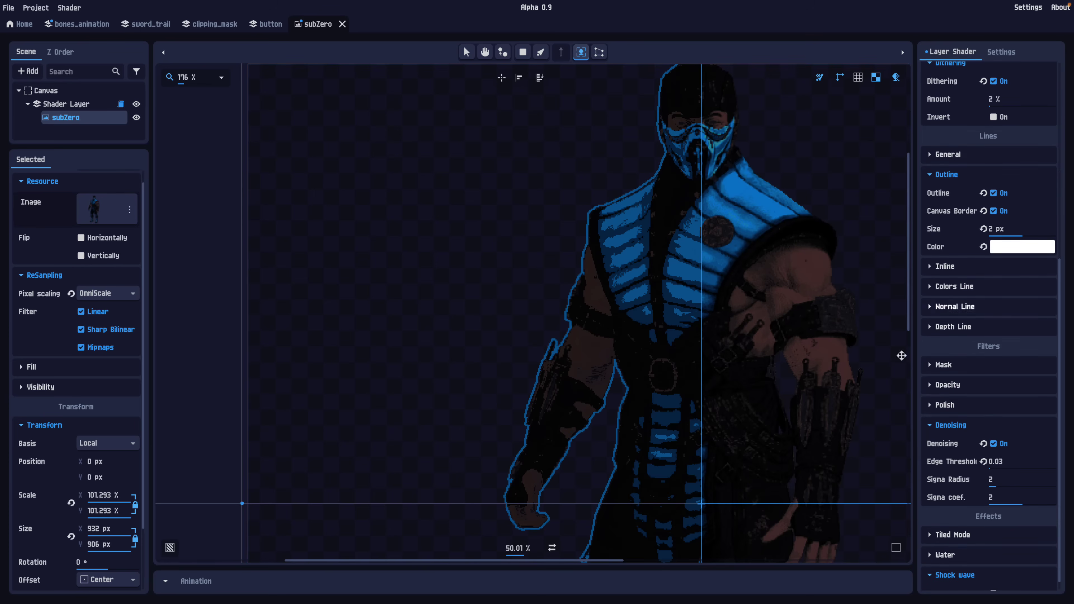
scroll(859, 522, down, 5)
Enable the Shock wave effect at 50% × 50% and select its 0% Time setting.
scroll(818, 440, up, 6)
scroll(711, 355, up, 2)
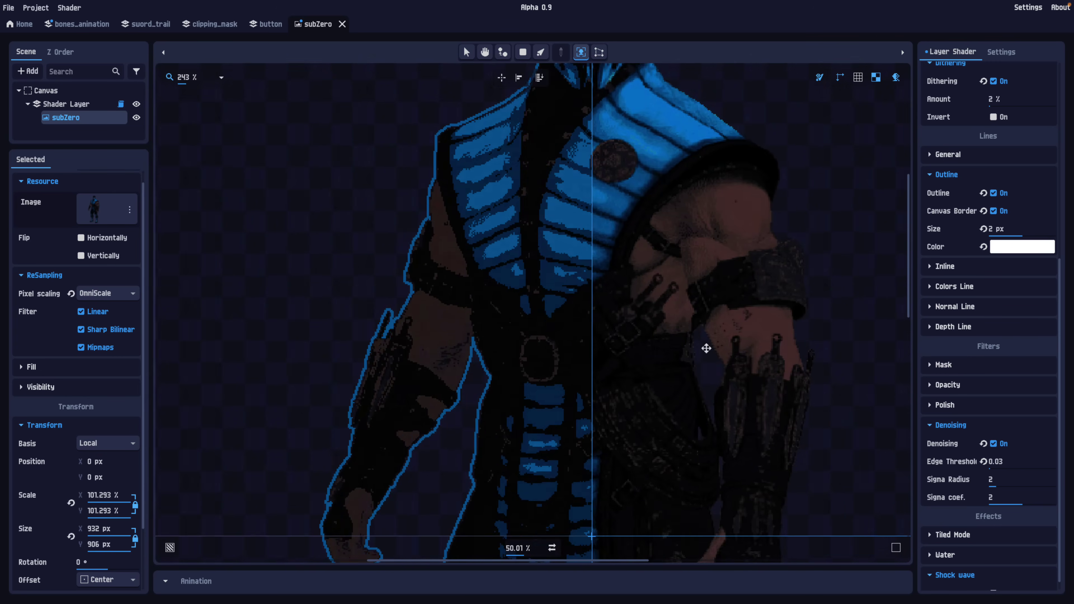
scroll(941, 567, down, 1)
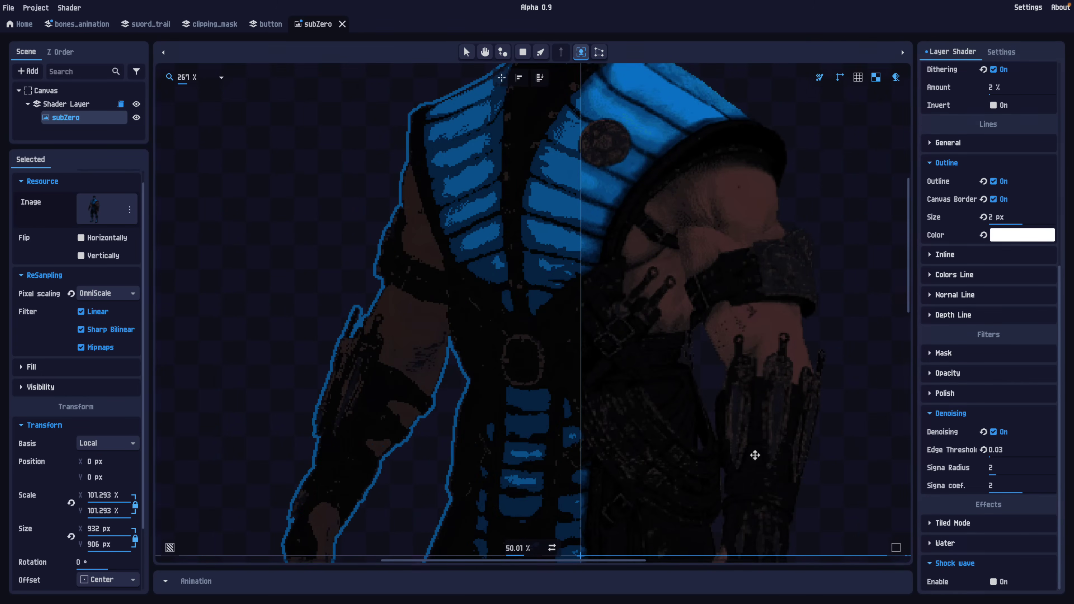
scroll(708, 394, down, 8)
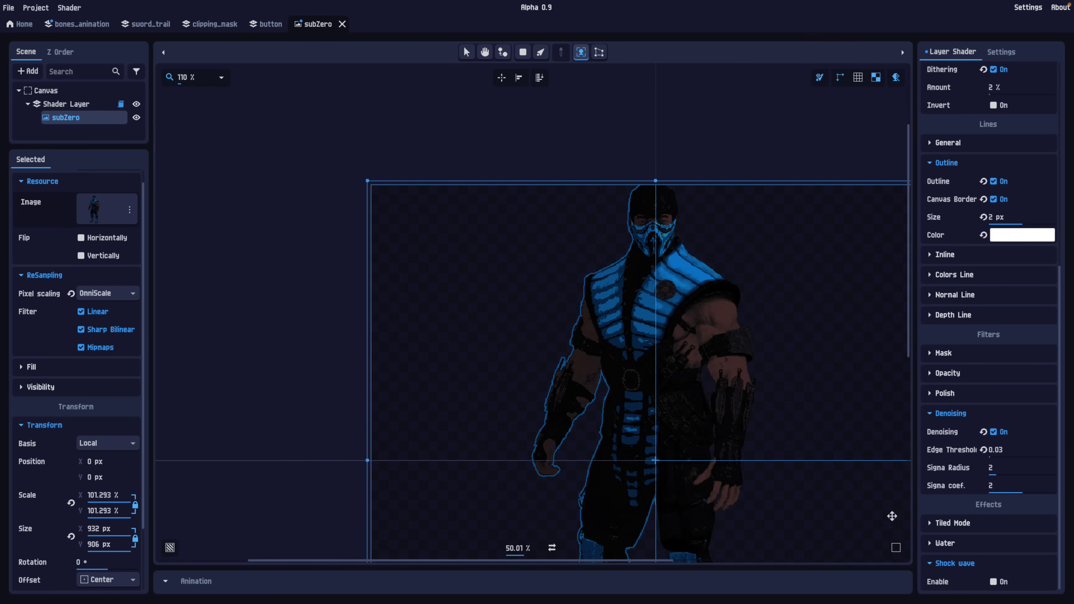
click(994, 582)
scroll(995, 583, down, 1)
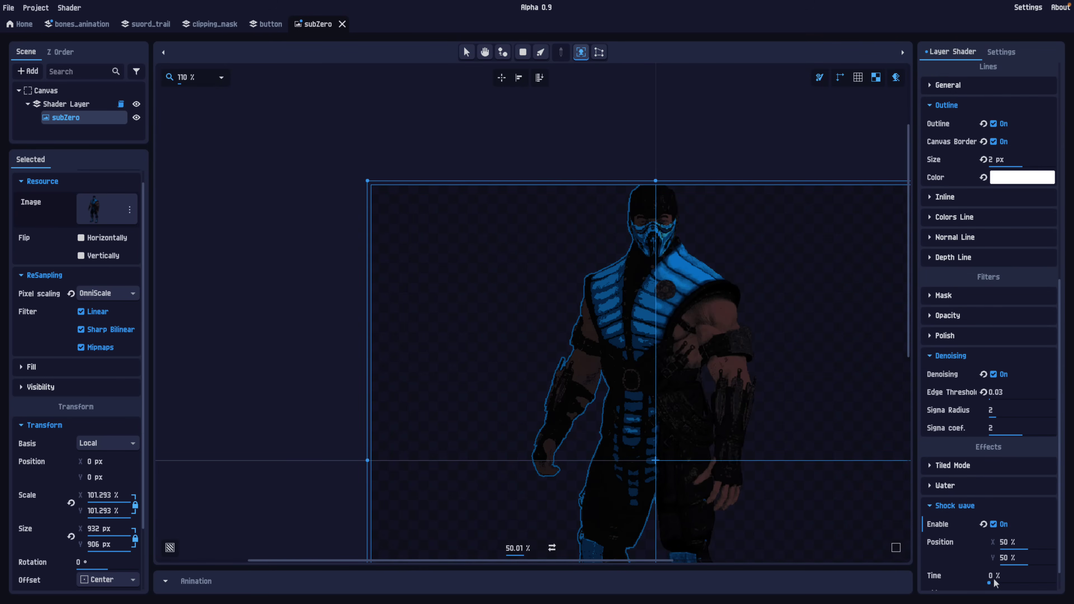
click(992, 583)
Open and enlarge the animation timeline, then add a Shock wave Time track.
click(199, 584)
drag(540, 489, 541, 469)
scroll(956, 526, down, 1)
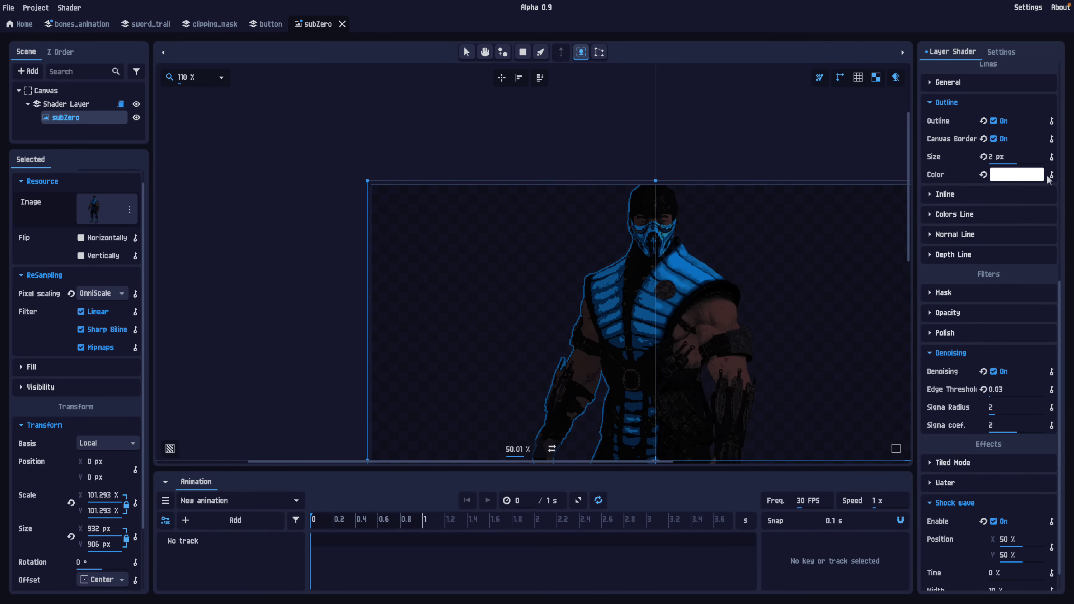
scroll(1036, 451, down, 2)
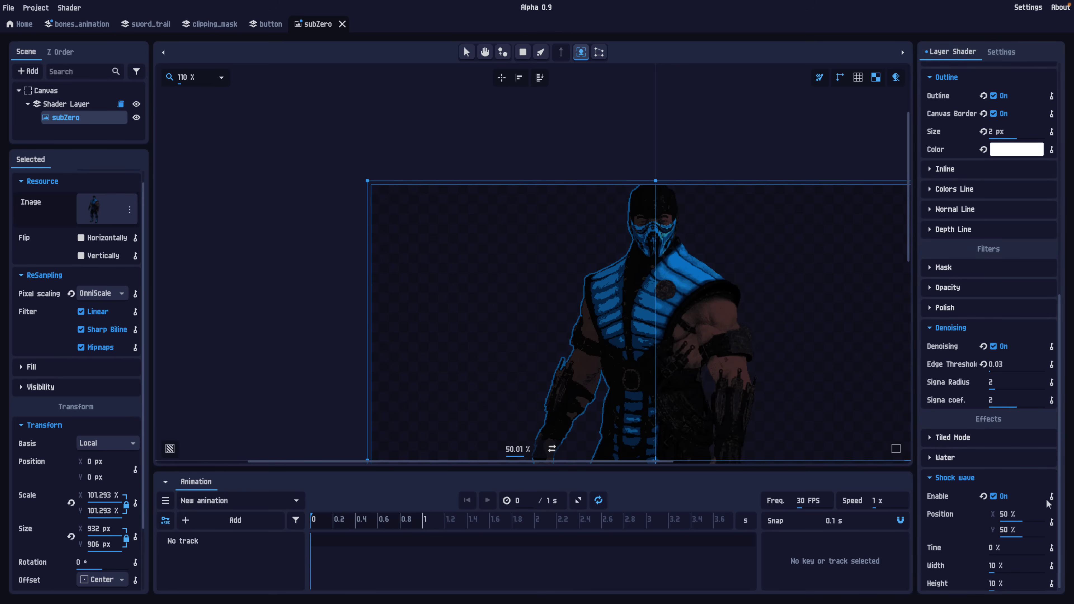
click(1052, 549)
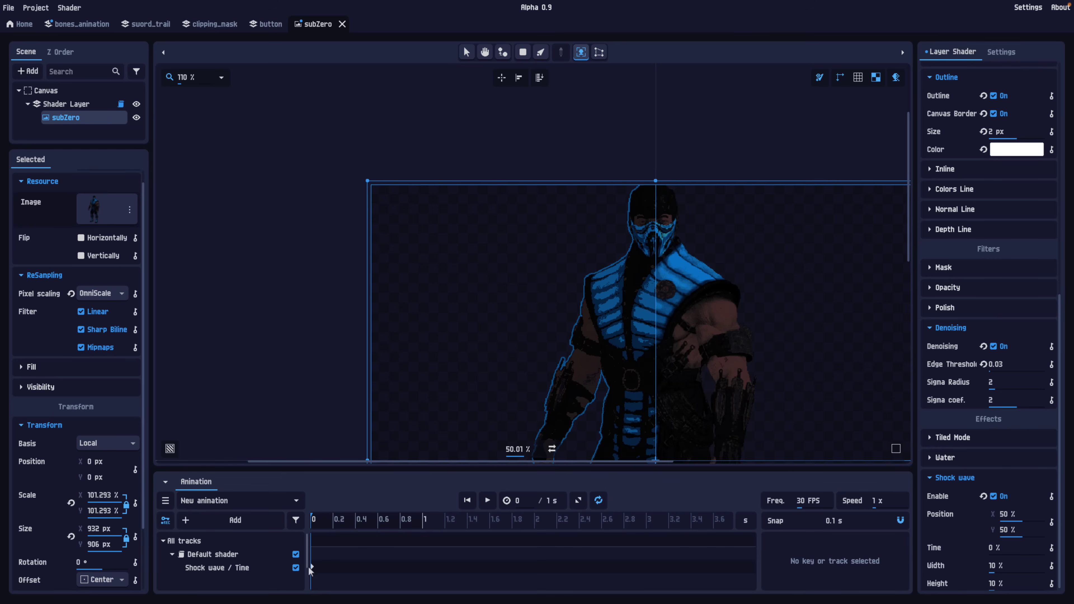
Set the animation length to 2 s and select the Time track at 1 s.
double_click(551, 502)
text(2)
key(Return)
click(421, 563)
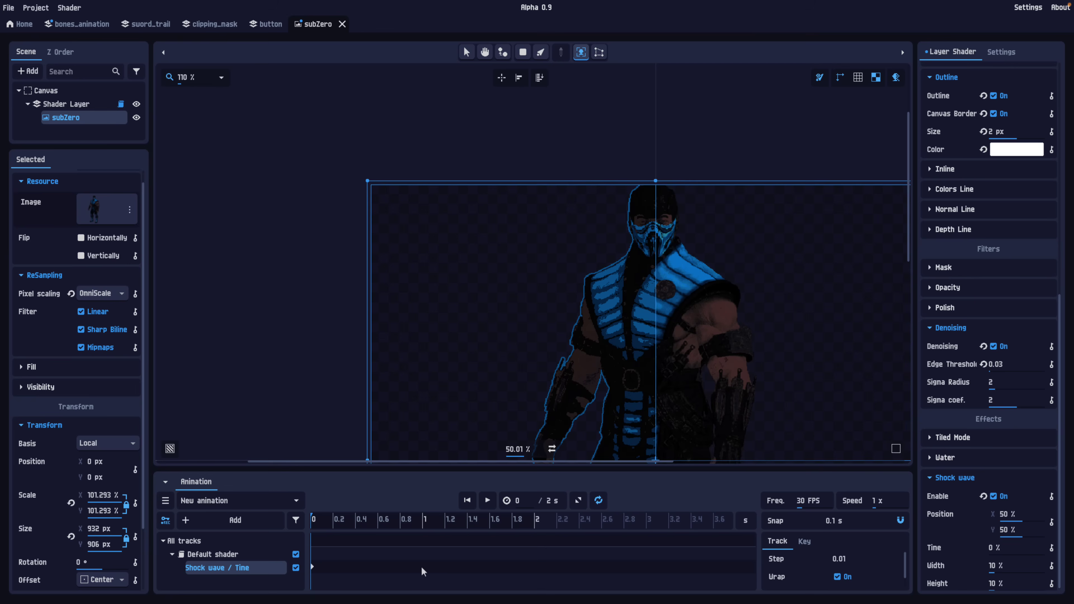
Add Shock wave Time keyframes at 1 s and 2 s and preview the loop.
right_click(422, 567)
click(436, 540)
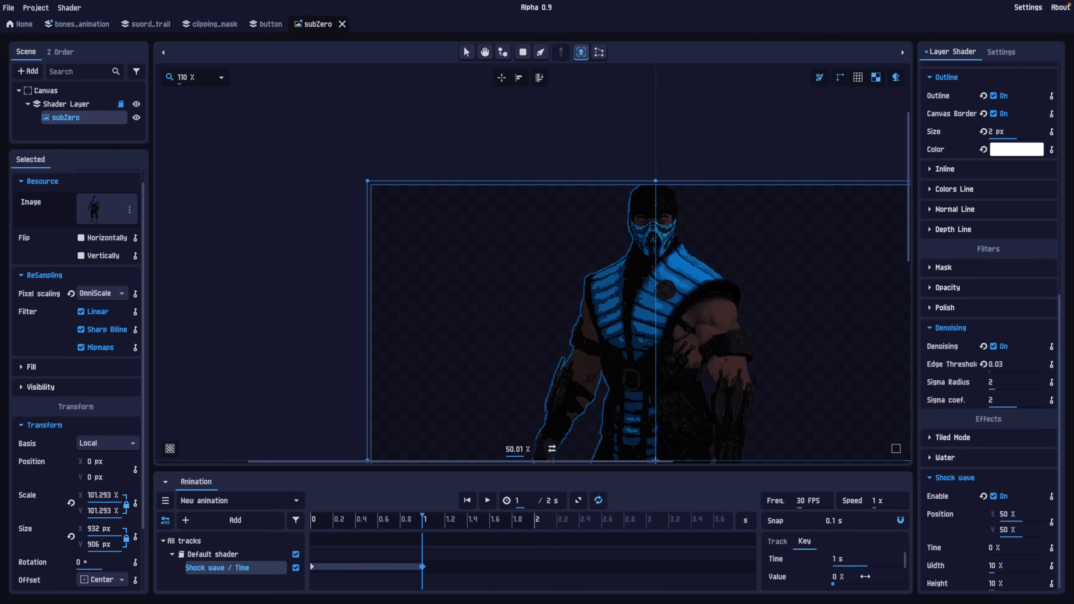
click(537, 526)
right_click(534, 526)
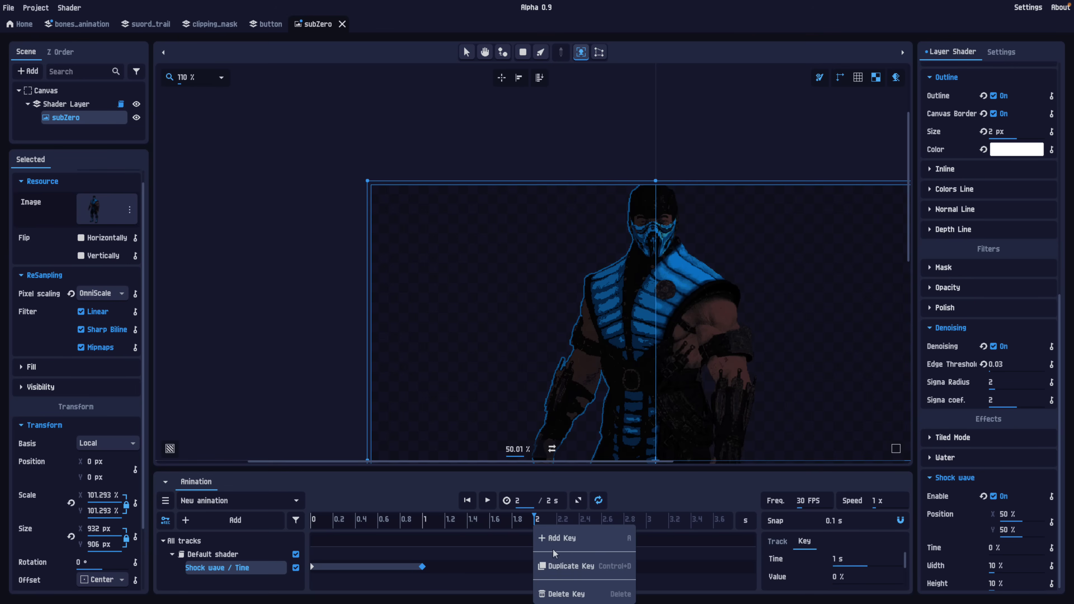
click(554, 540)
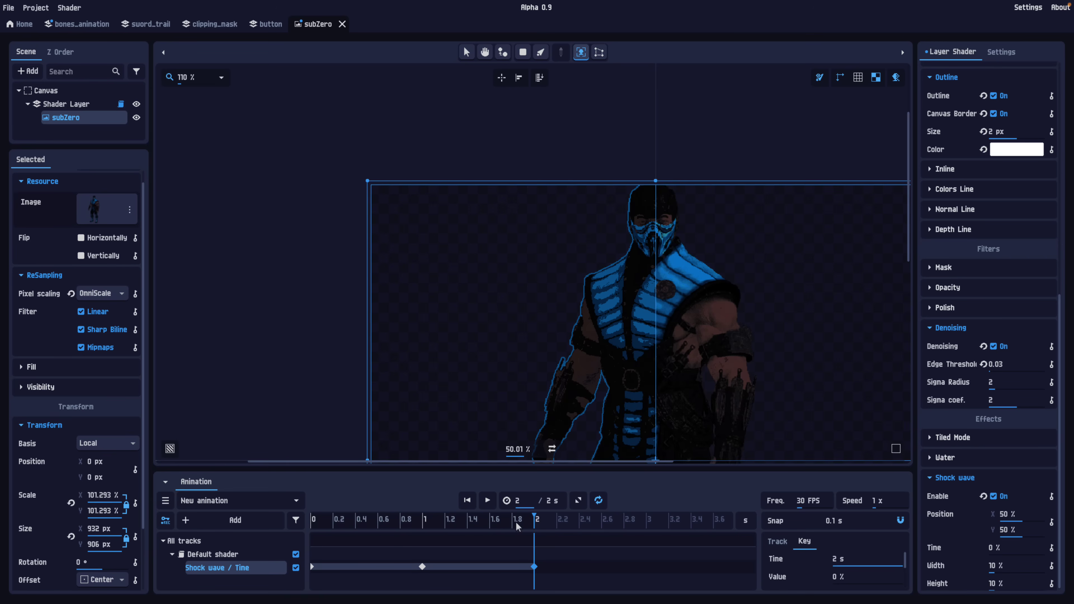
click(487, 501)
Raise the 1 s key's value to 42.4% and increase the 2 s key's value, then stop playback.
scroll(949, 555, down, 1)
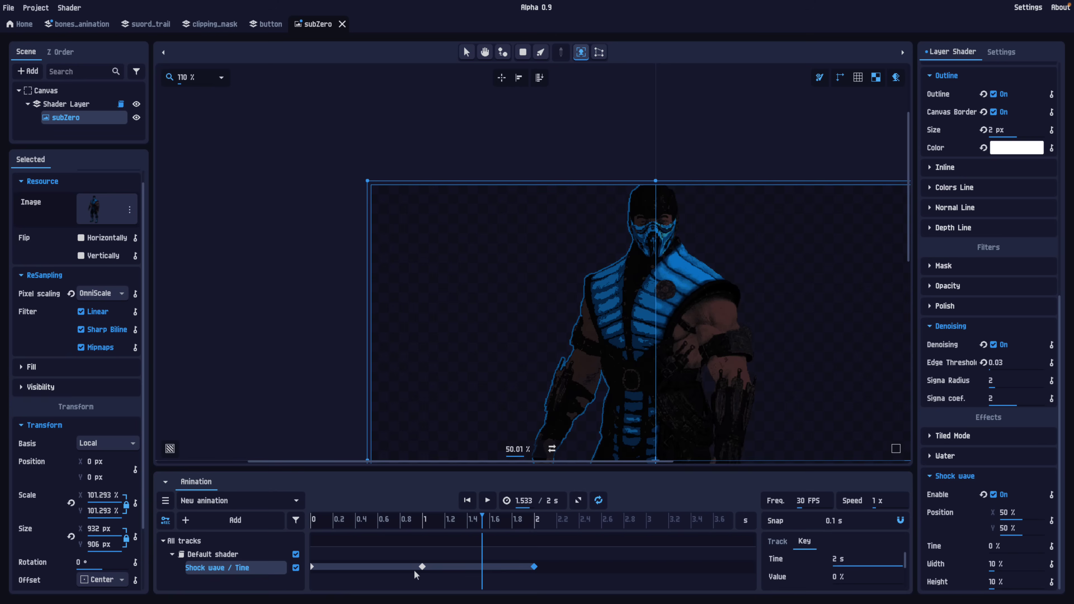
click(422, 567)
drag(824, 581, 835, 580)
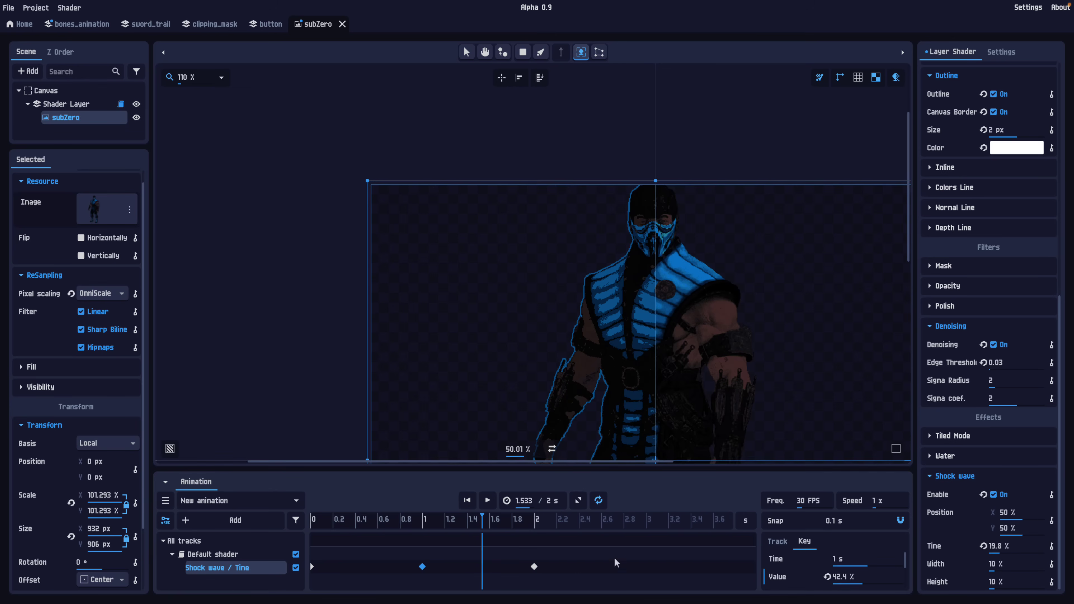
click(534, 568)
drag(859, 580, 883, 580)
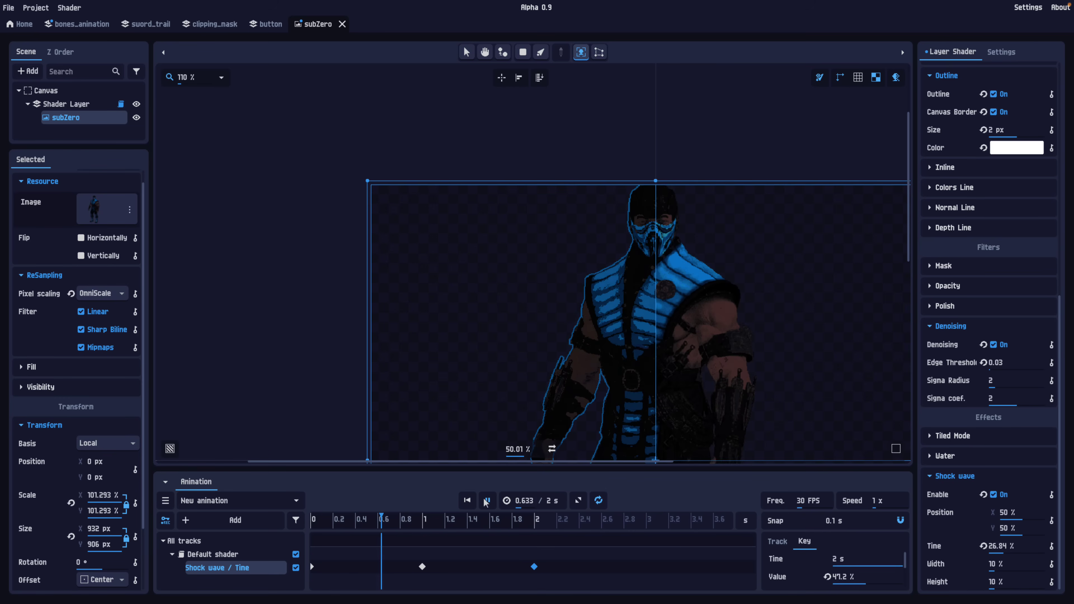
click(487, 501)
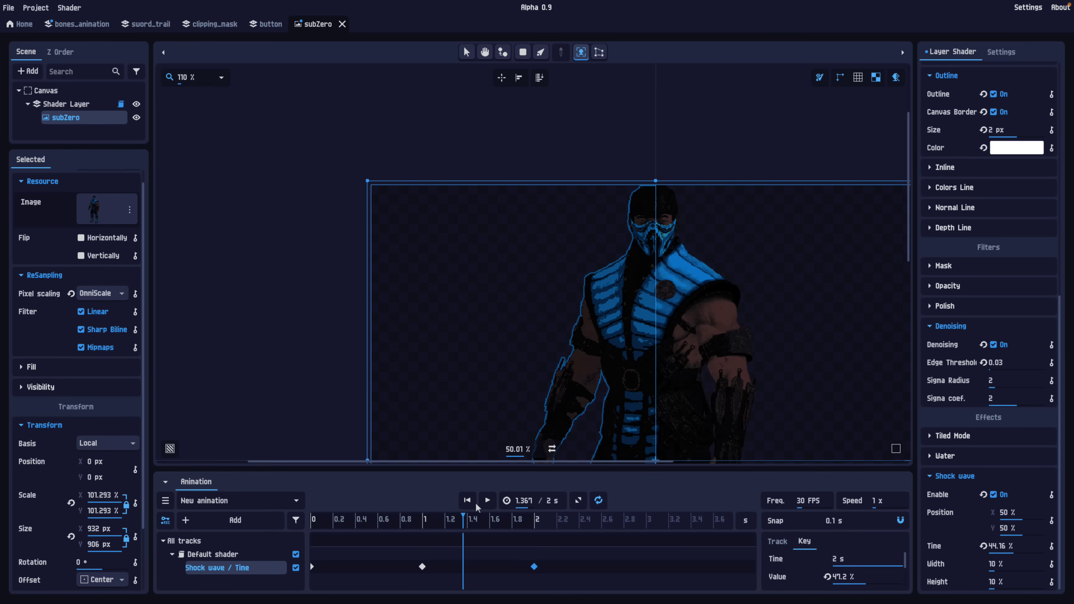
scroll(976, 251, up, 3)
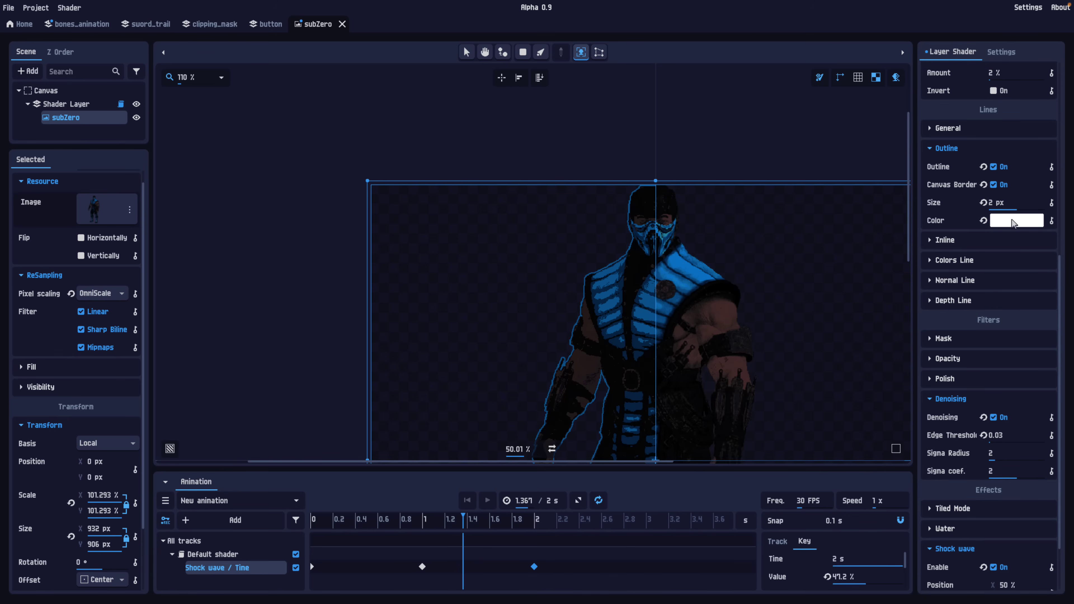
Create an Outline Color animation track with a white keyframe at 0 s.
click(1052, 221)
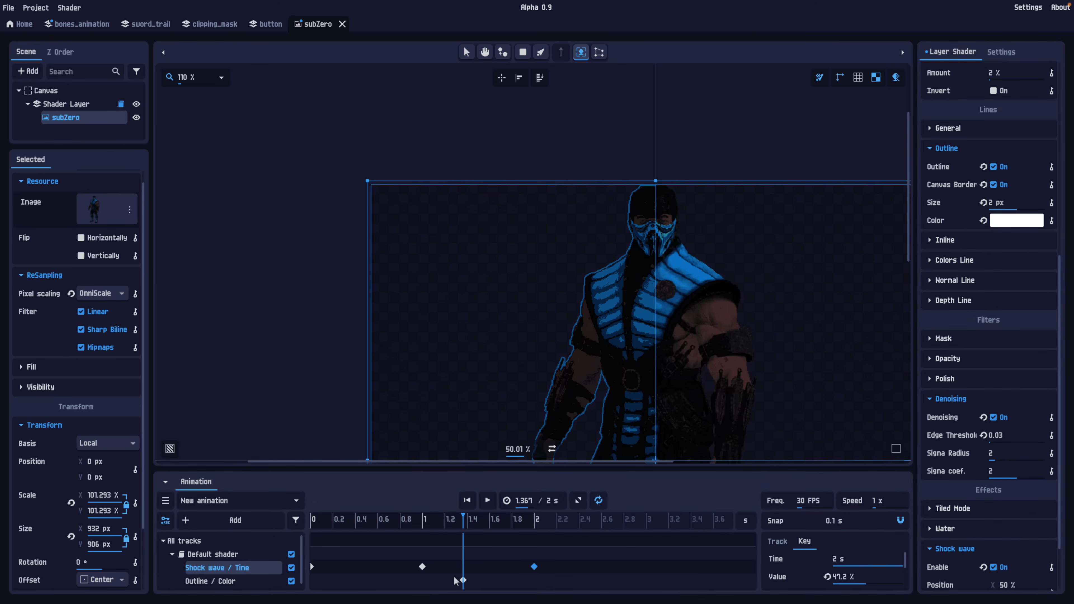
right_click(312, 582)
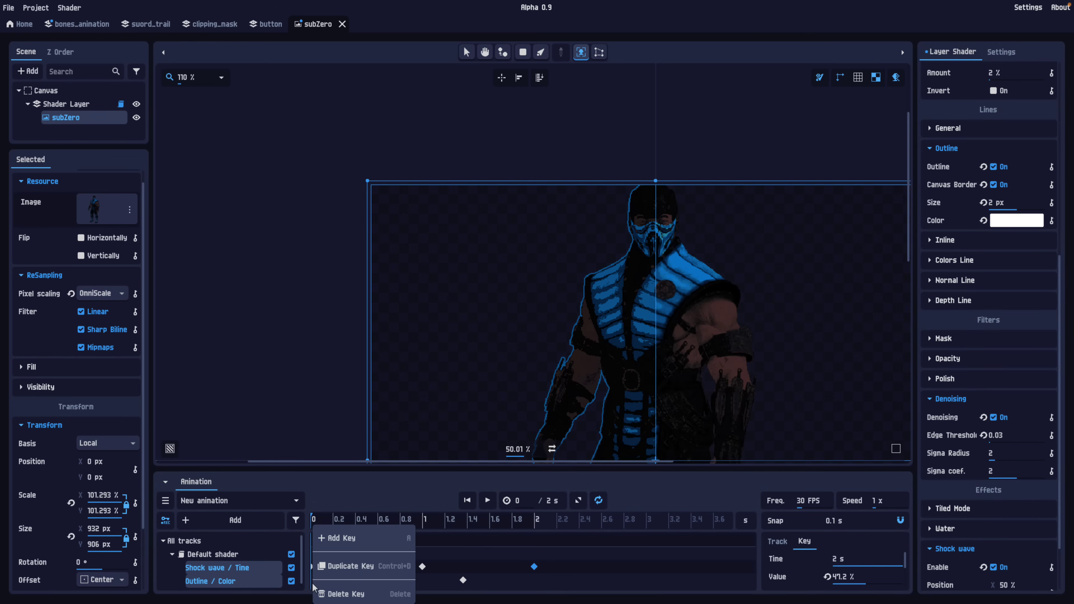
click(330, 539)
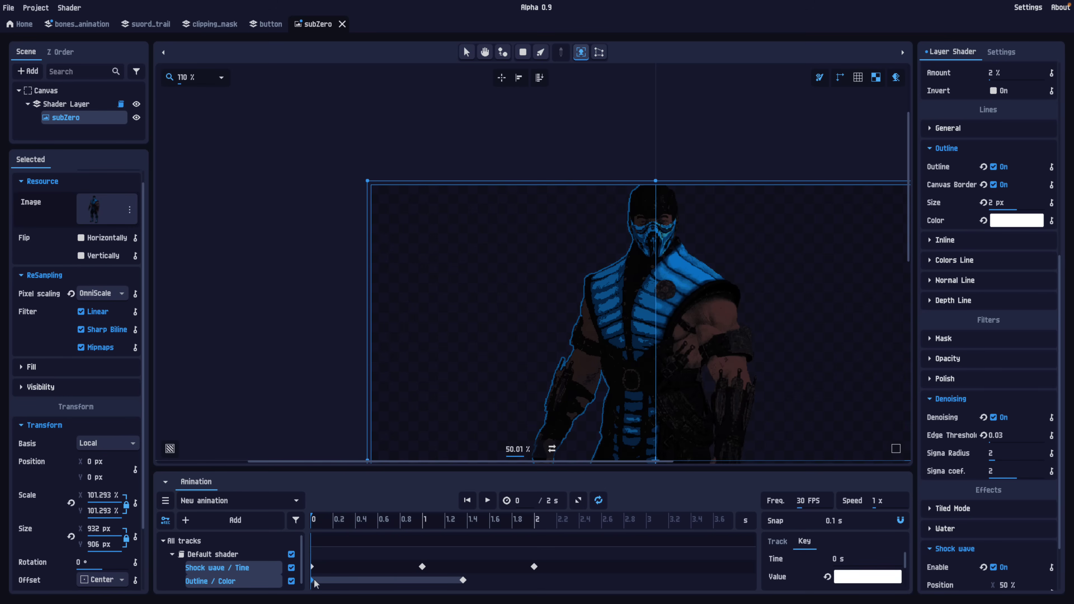
click(314, 579)
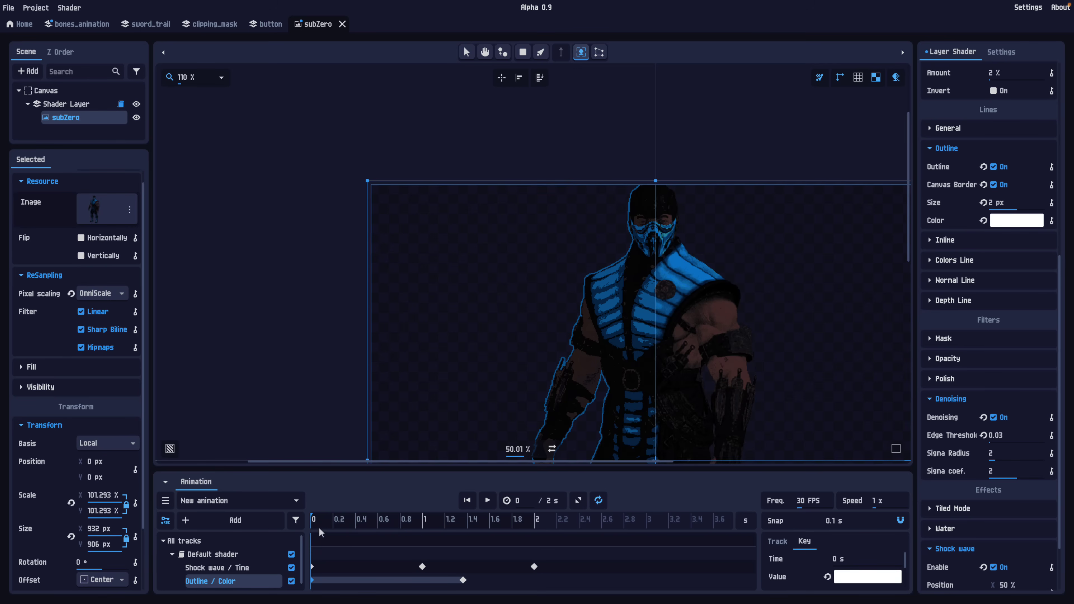
right_click(311, 579)
click(318, 574)
Set the 1.367 s outline colour keyframe to dark red 860101 and play the loop.
click(463, 580)
click(863, 577)
drag(816, 364, 817, 358)
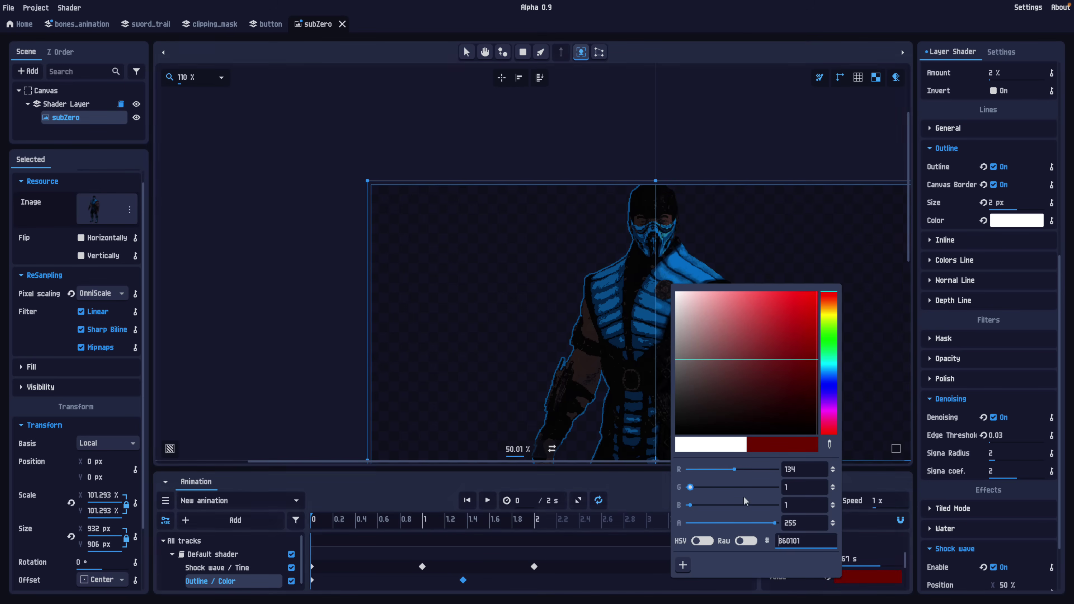
click(597, 383)
click(491, 499)
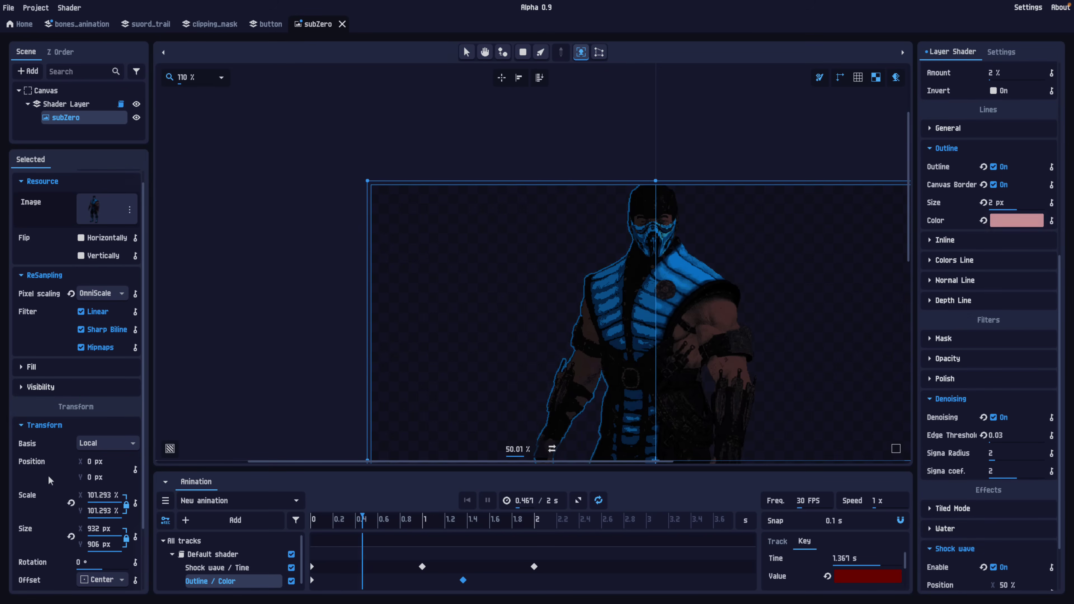
scroll(59, 507, down, 1)
scroll(59, 507, down, 1)
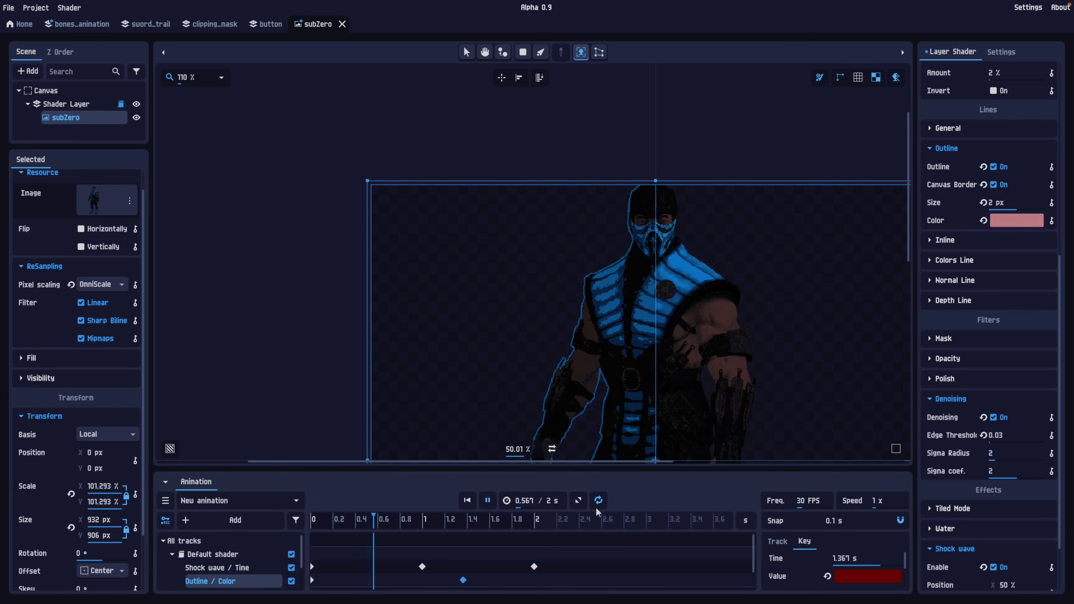
Pause and rewind the preview, then add a Transform Scale keyframe track for subZero.
click(488, 501)
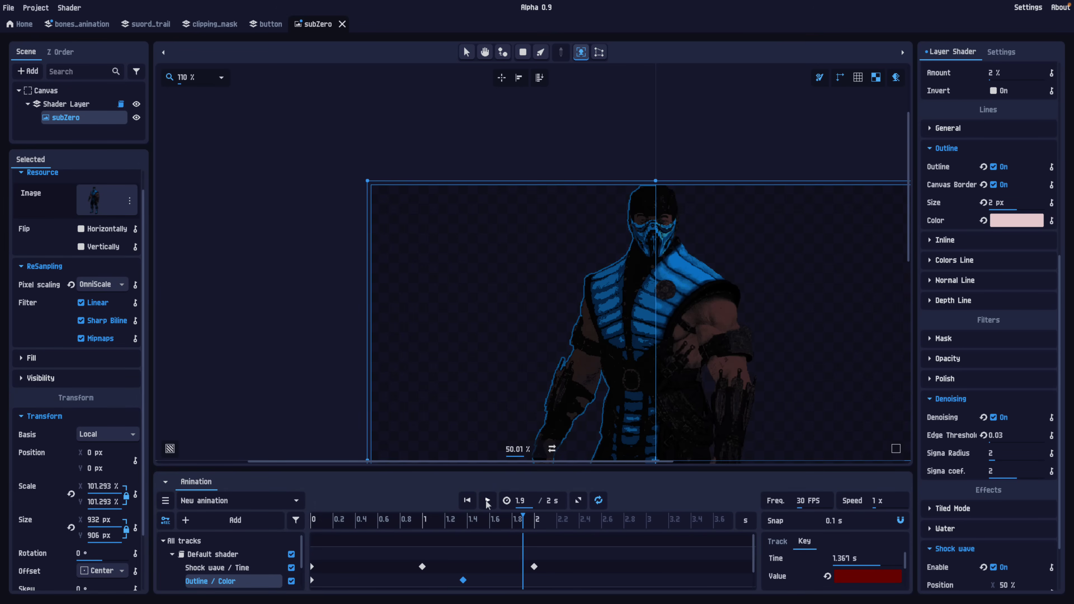
click(467, 501)
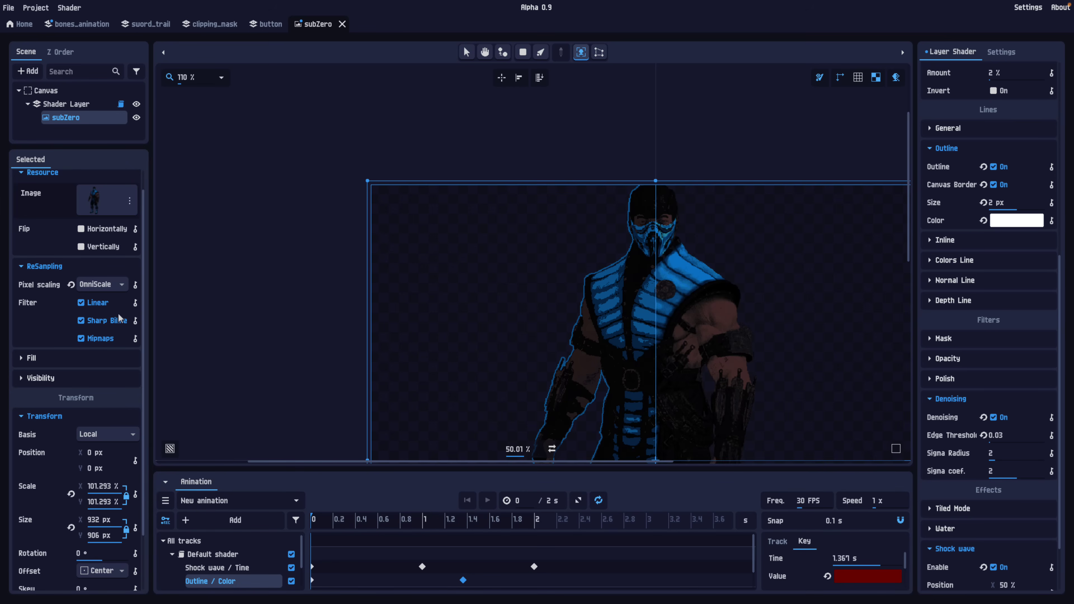
click(136, 495)
scroll(413, 579, down, 2)
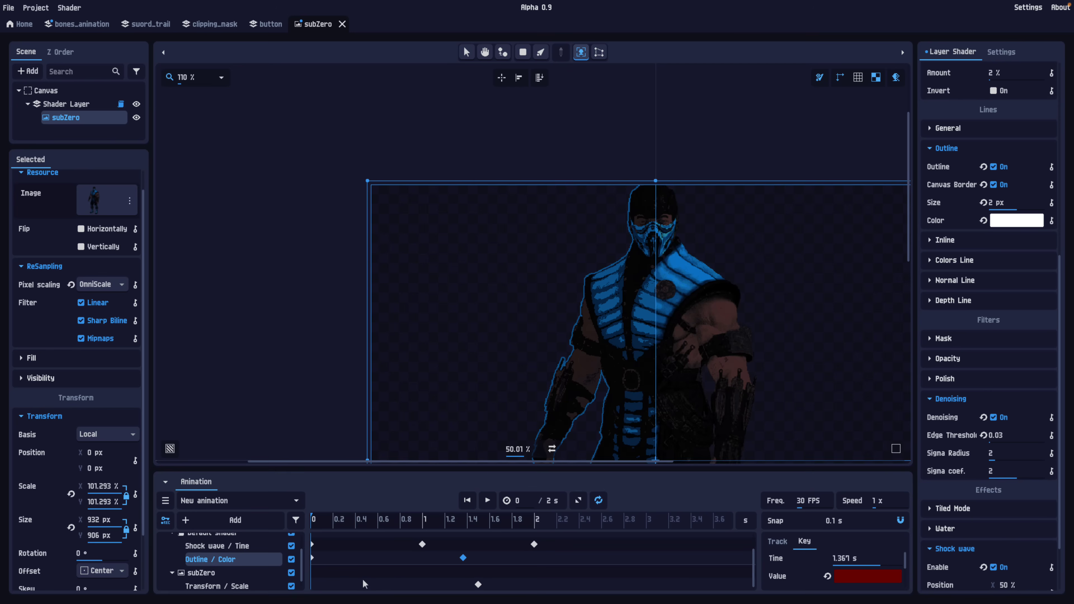
Key subZero's scale at 0 s, move the 61.967% key to 1 s, add 101.293% at 2 s, and play.
right_click(312, 589)
click(333, 543)
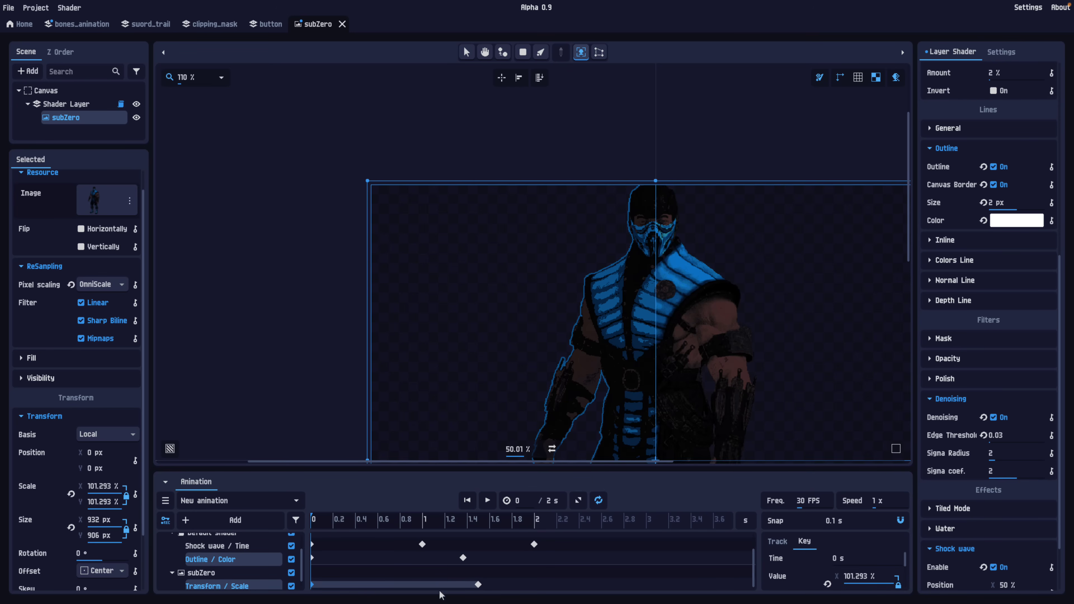
click(478, 585)
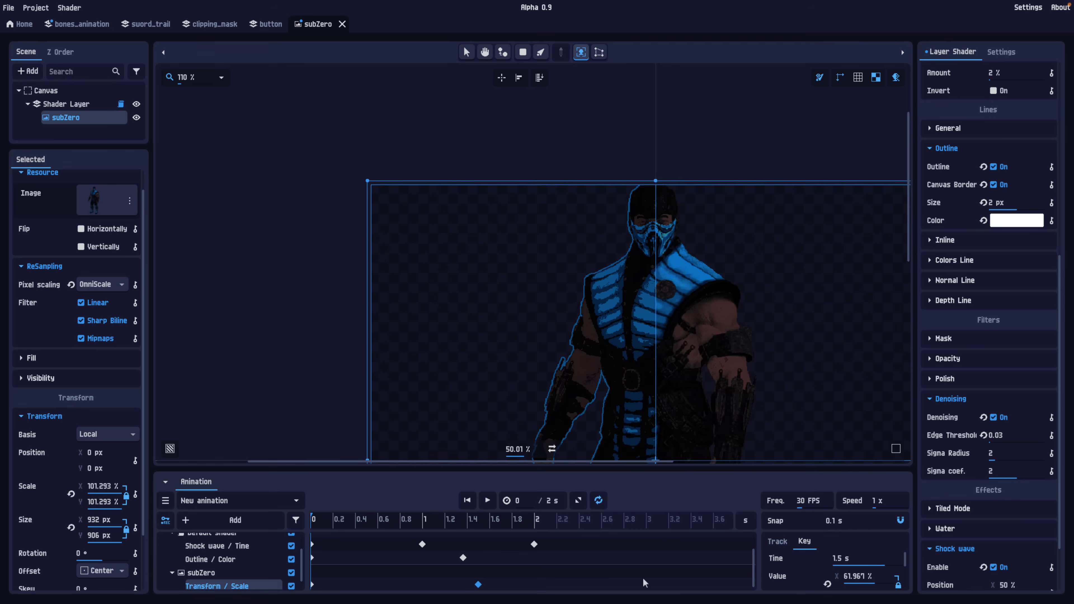
click(537, 587)
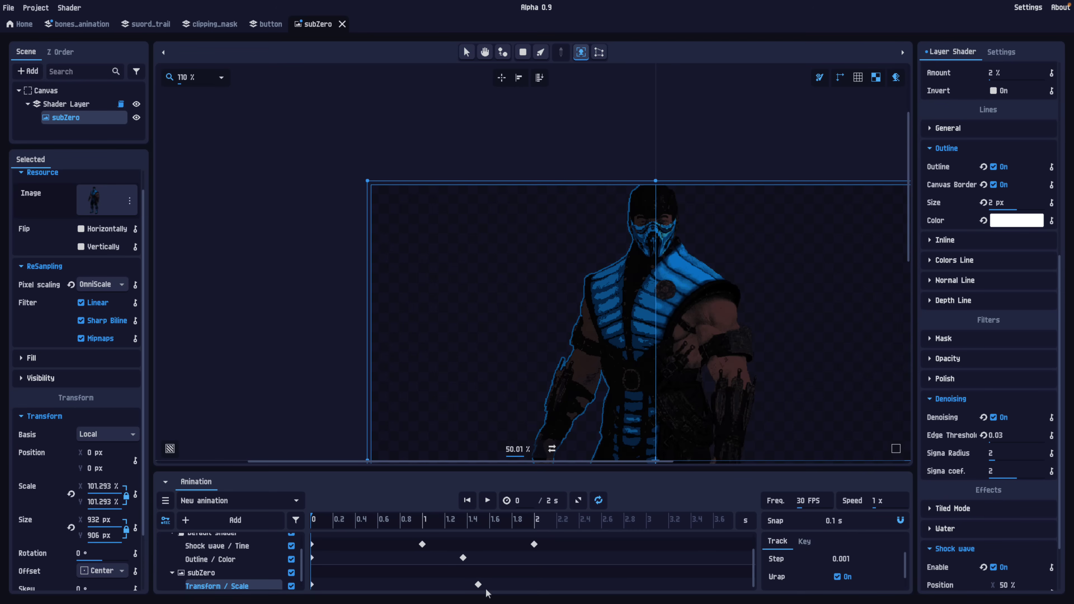
drag(478, 584, 422, 588)
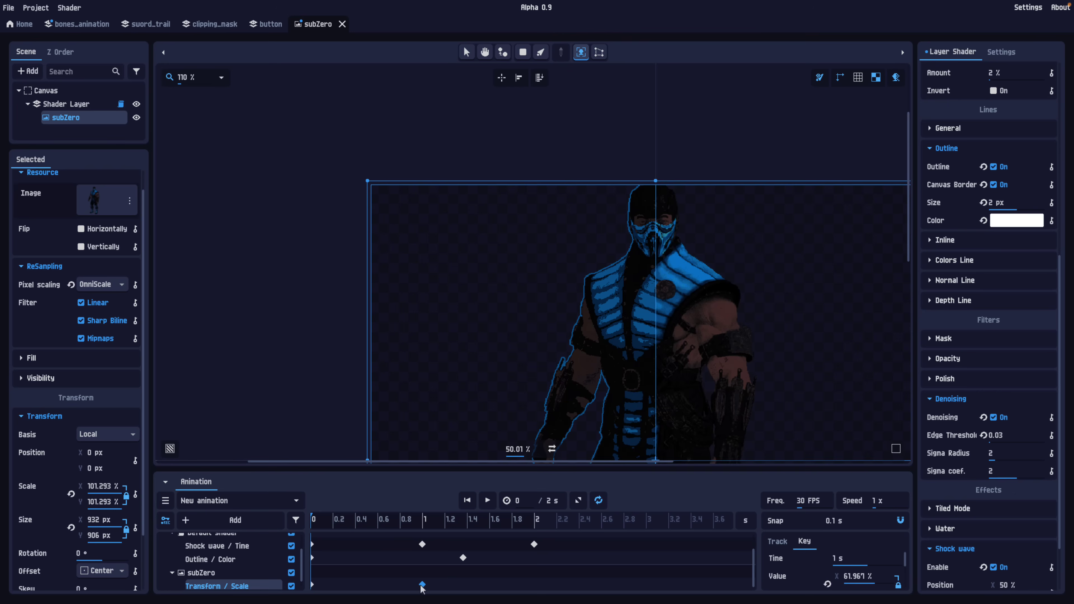
right_click(537, 584)
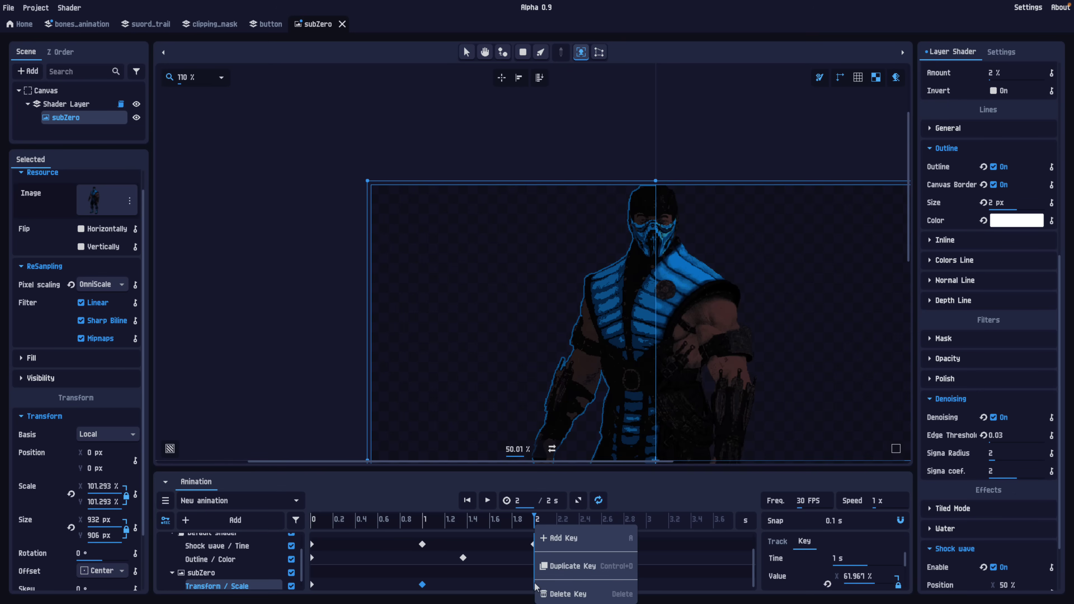
click(558, 544)
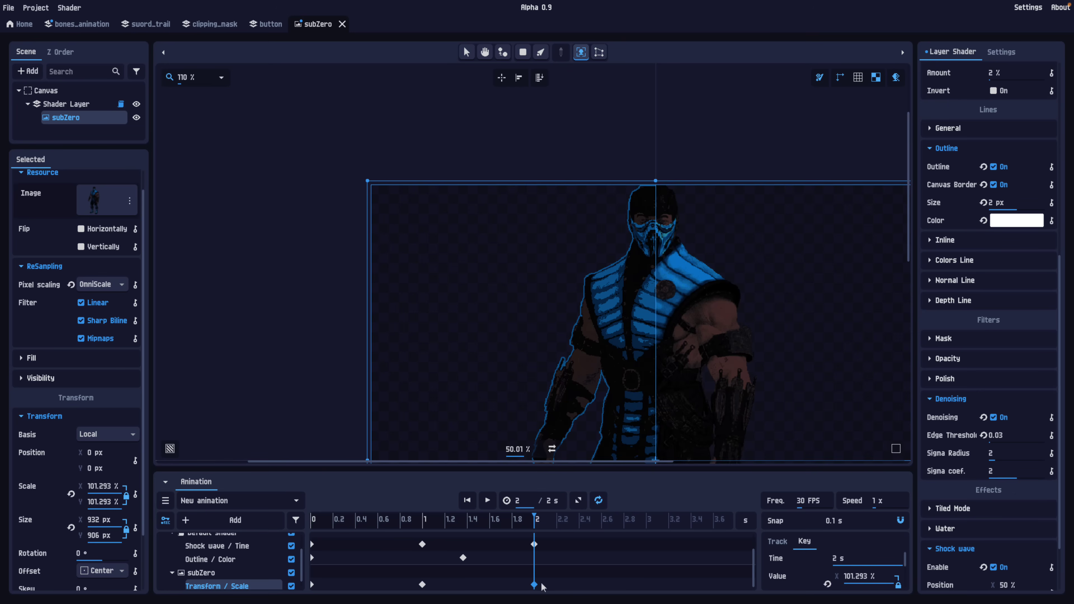
click(487, 503)
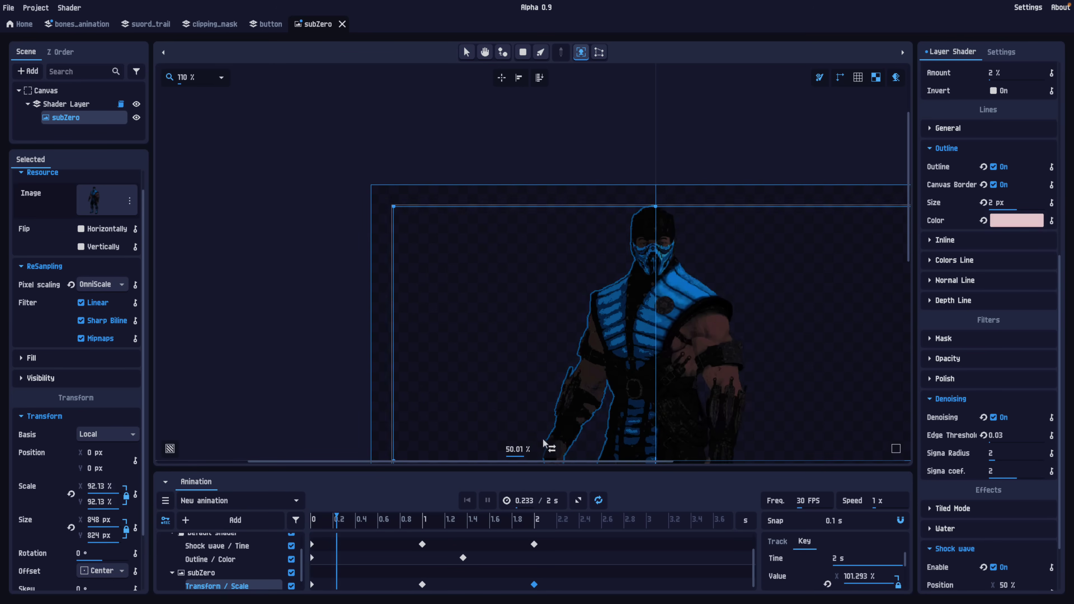
Pause the subZero scale preview and switch to the button project tab.
click(489, 500)
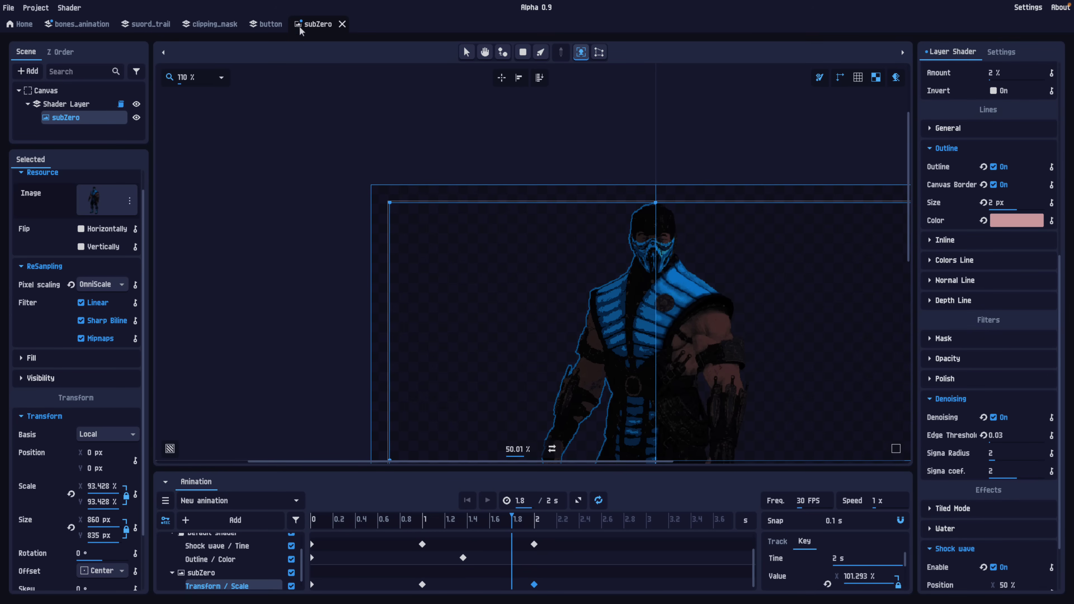
click(264, 25)
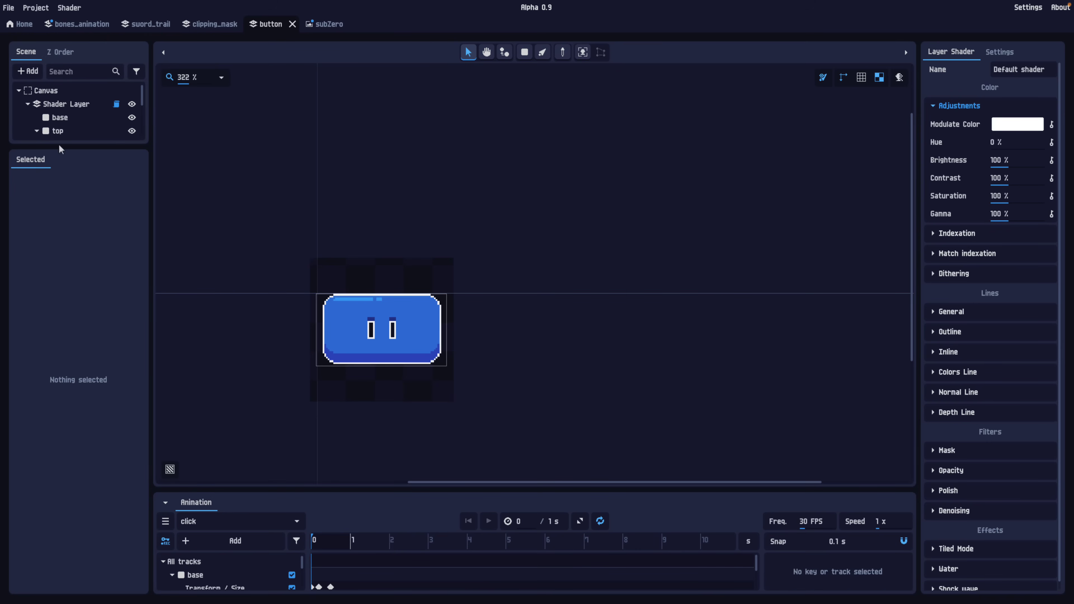
scroll(93, 136, down, 1)
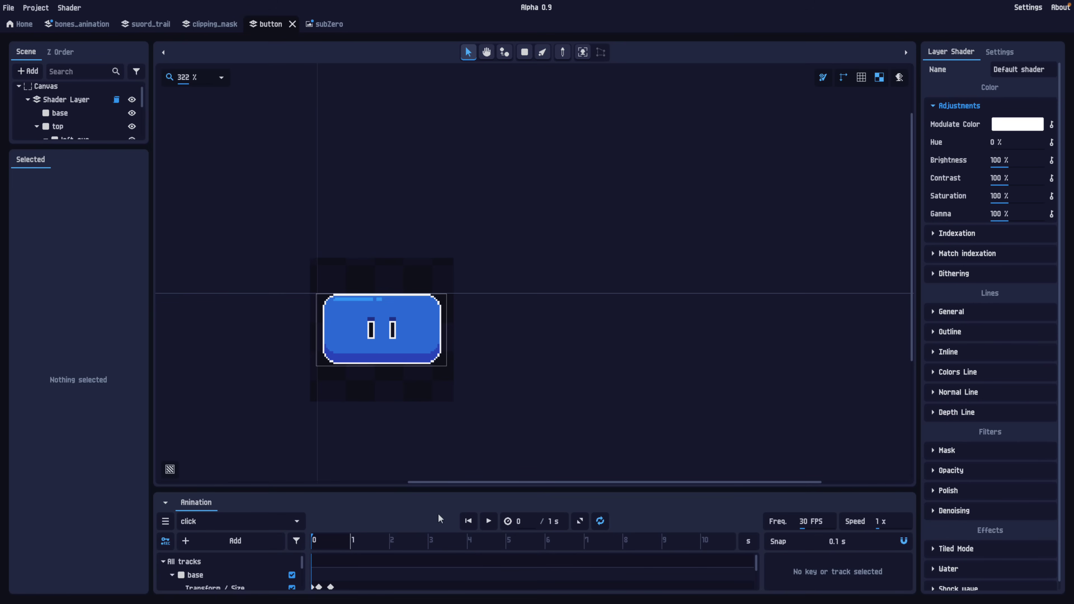
click(488, 522)
key(space)
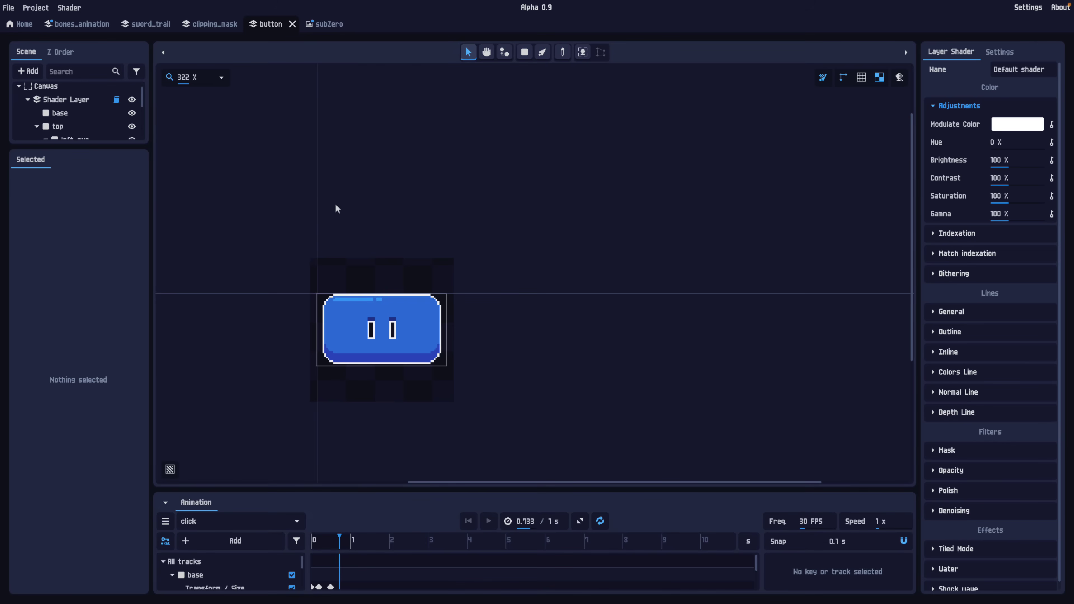
Play and stop the clipping_mask ball shading animation, then switch to the sword_trail project.
click(210, 24)
scroll(84, 96, down, 2)
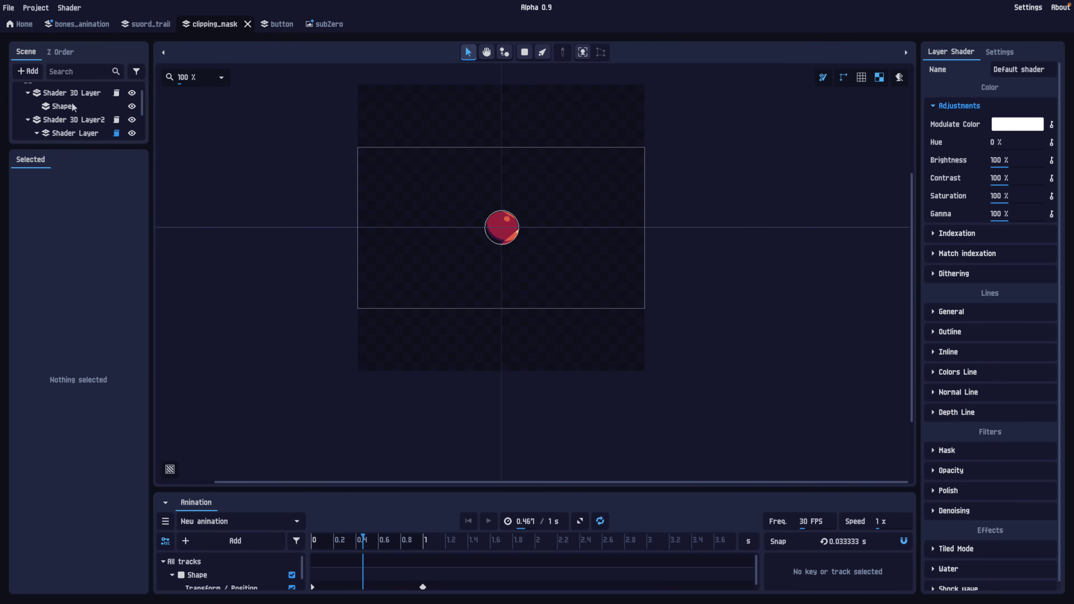
scroll(76, 116, down, 1)
scroll(77, 119, down, 3)
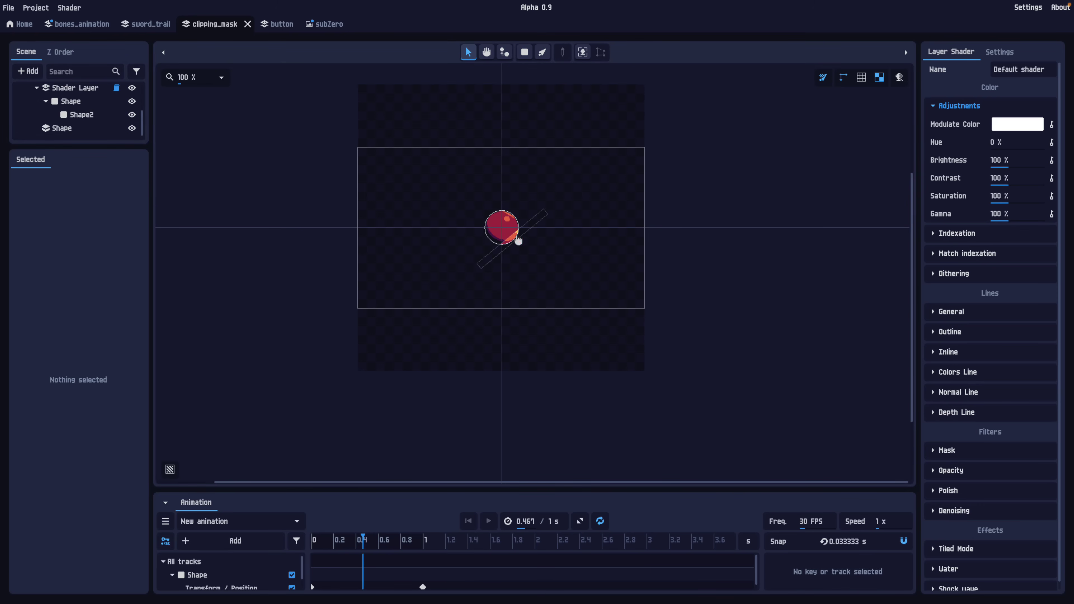
click(489, 524)
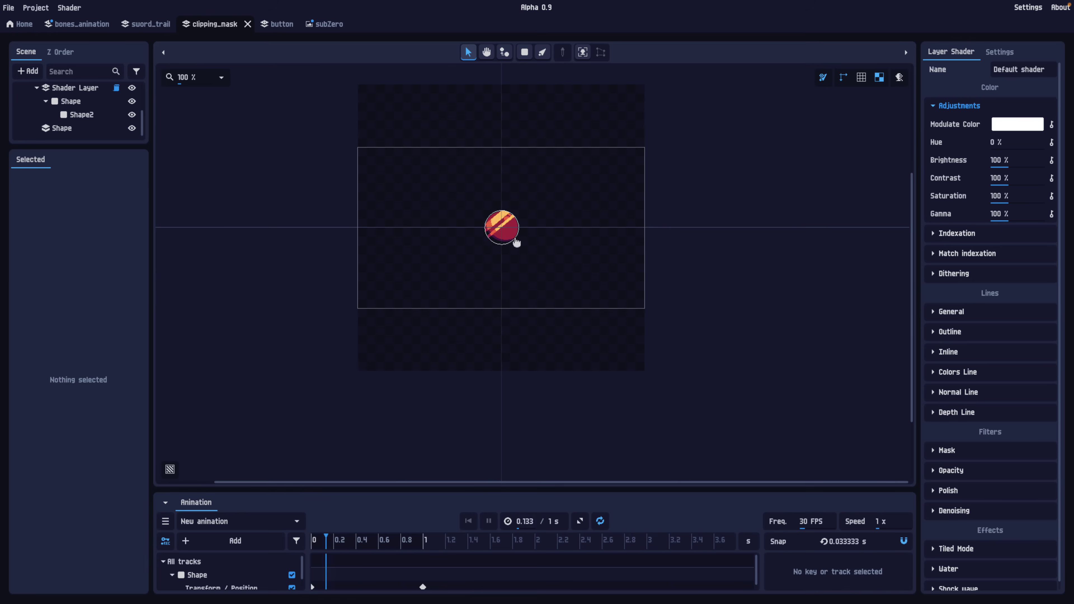
click(488, 521)
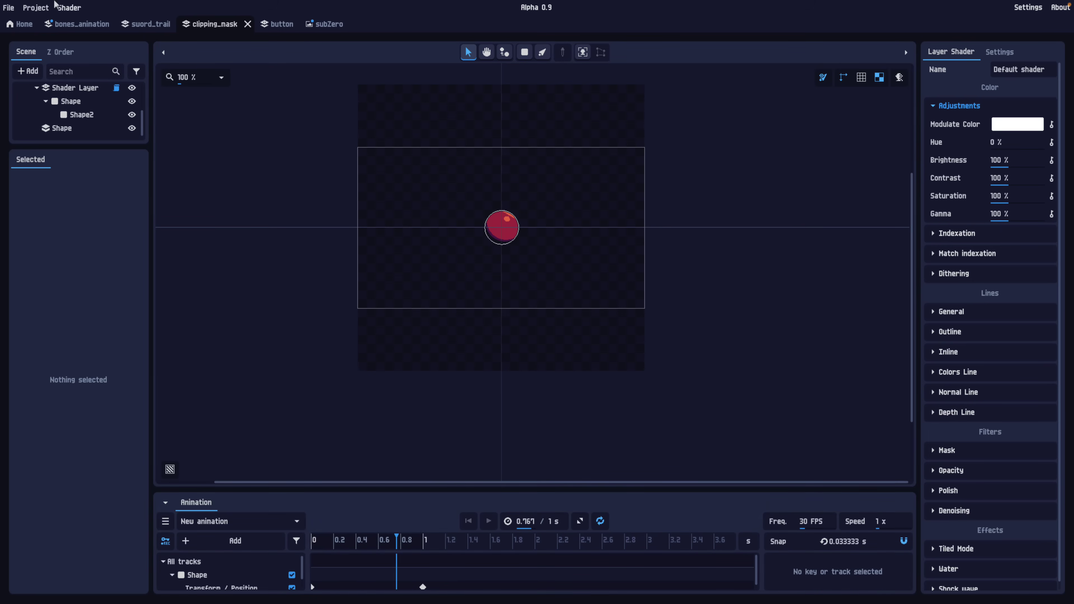
click(146, 24)
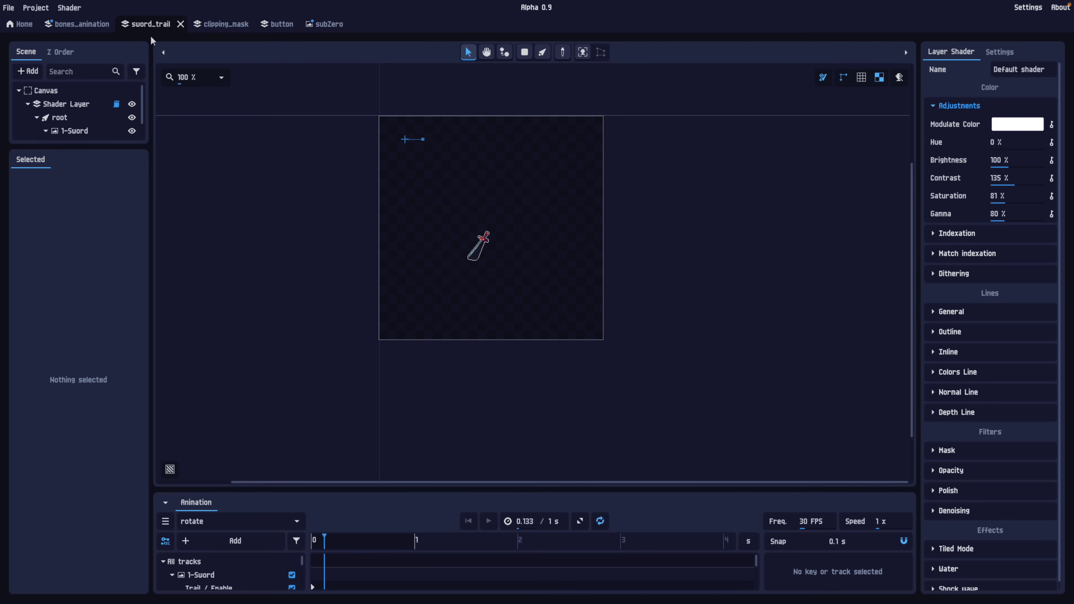
Expand 1-Sword to show its Shape, play and stop the rotate animation, then open bones_animation.
click(106, 150)
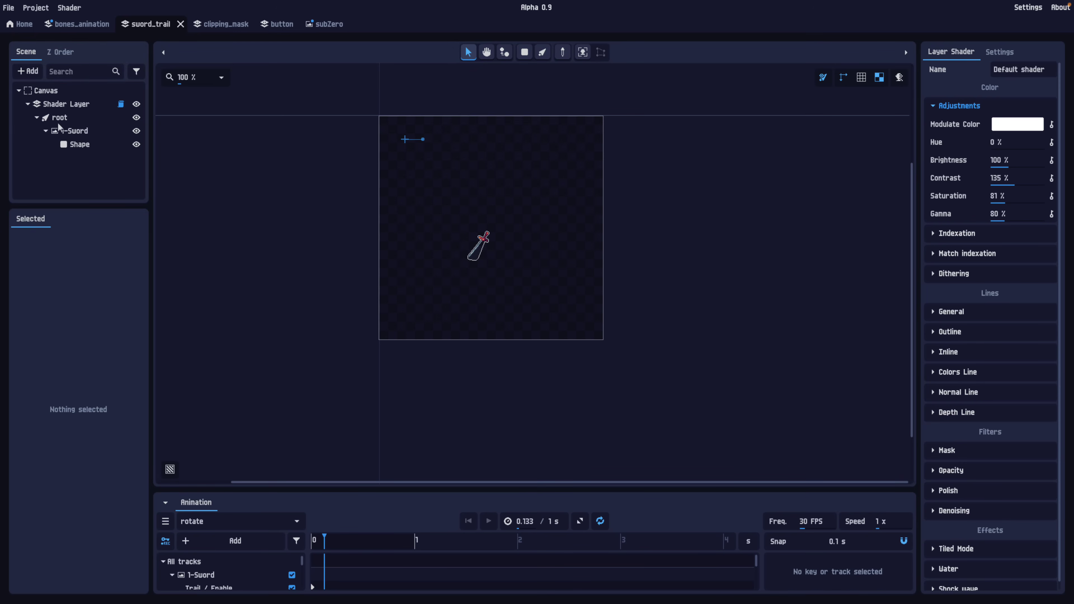
click(489, 521)
click(489, 521)
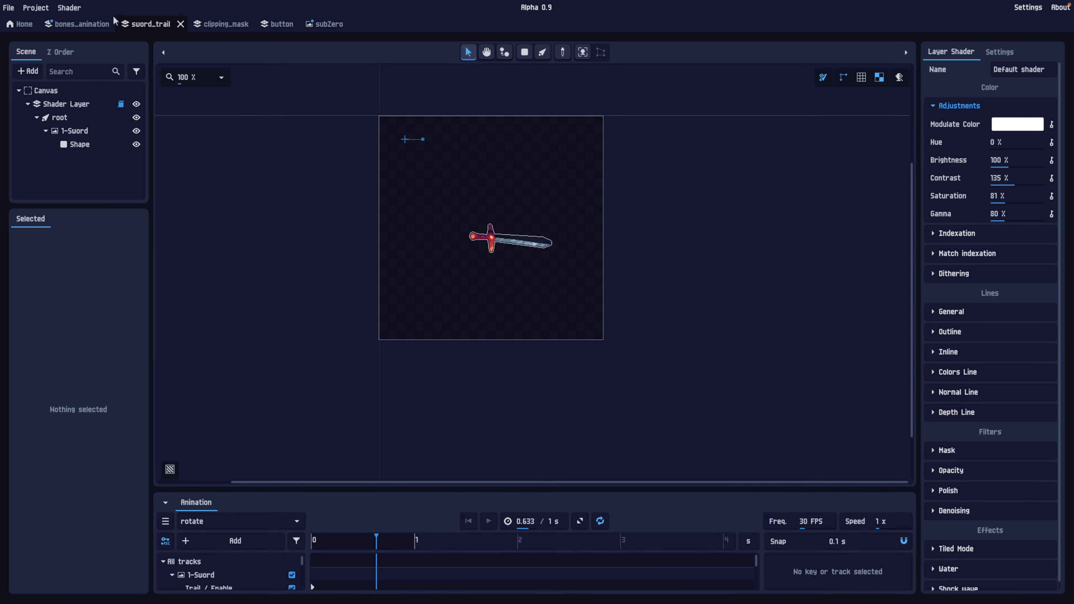
click(73, 27)
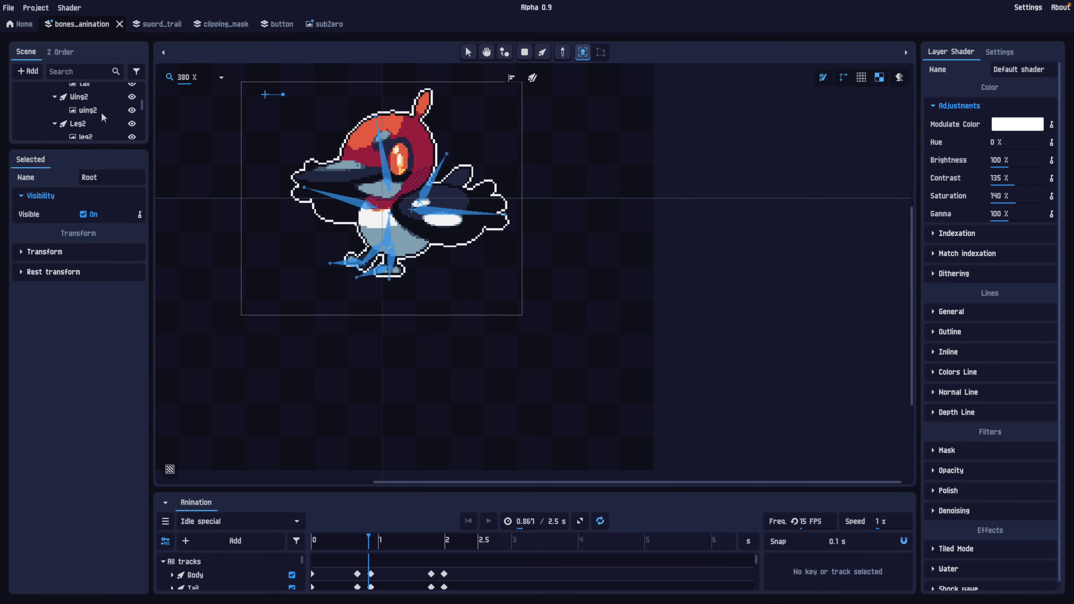
Toggle wing2's visibility off and back on, then play and stop the Idle special animation.
click(132, 110)
click(132, 110)
click(132, 110)
click(132, 111)
click(491, 524)
click(490, 524)
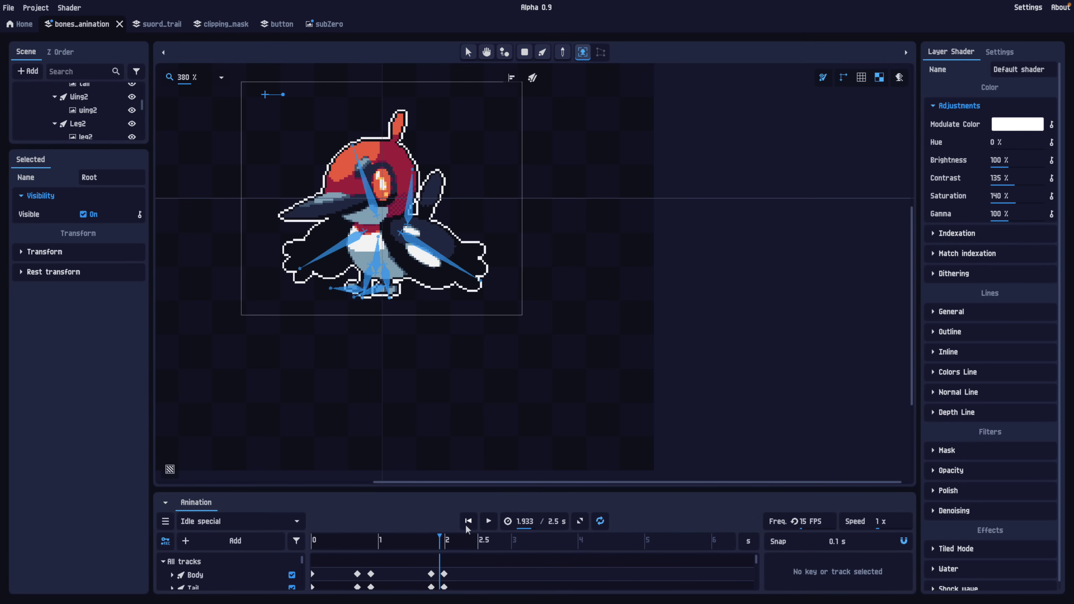
Switch the bird's animation to the 1.6-second Idle and play, then pause it.
click(297, 522)
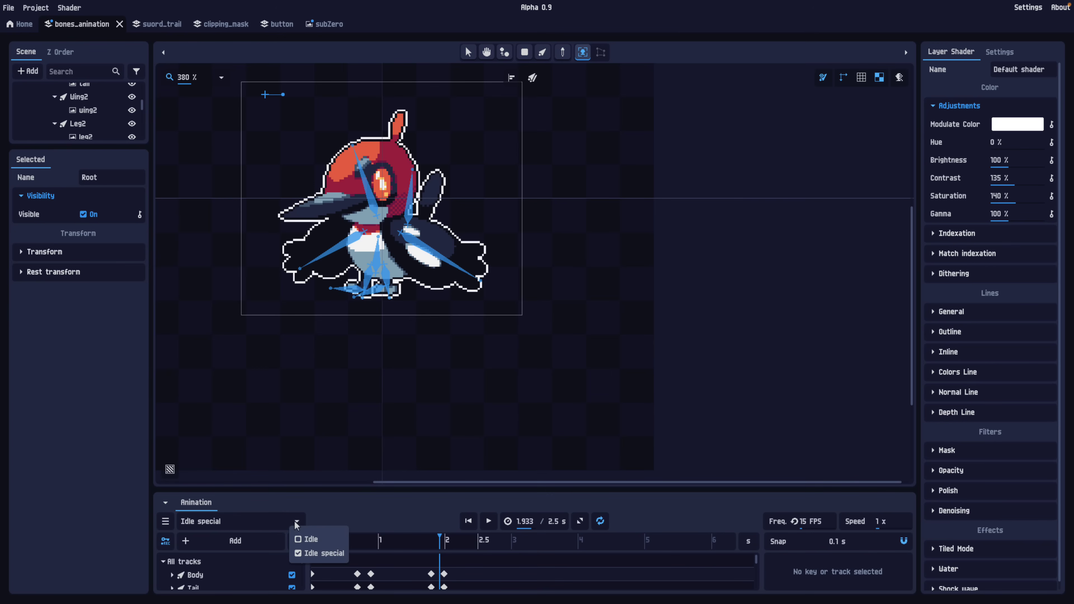
click(314, 540)
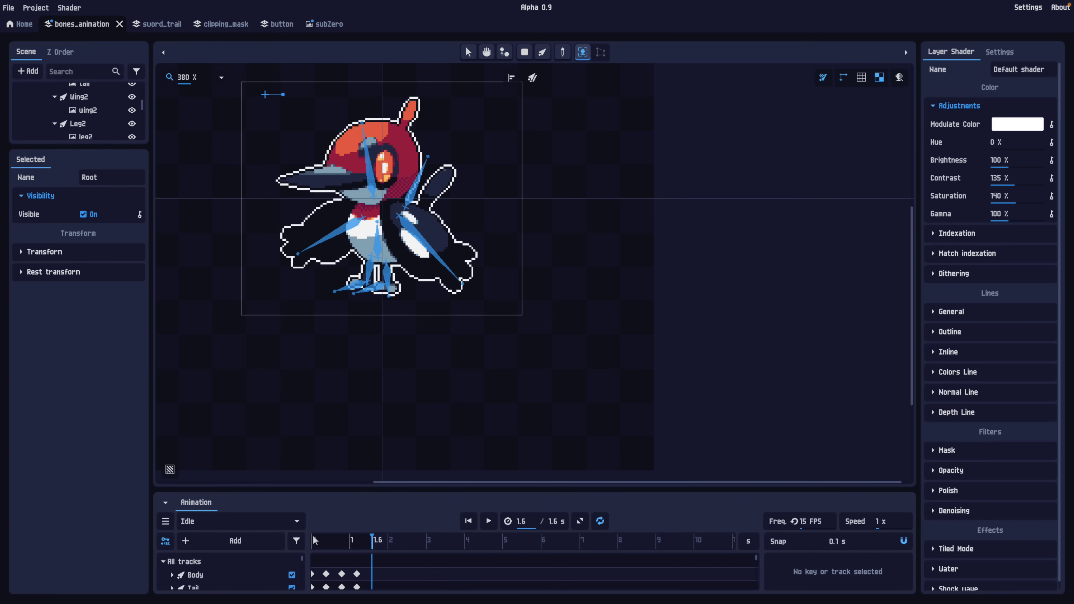
click(489, 522)
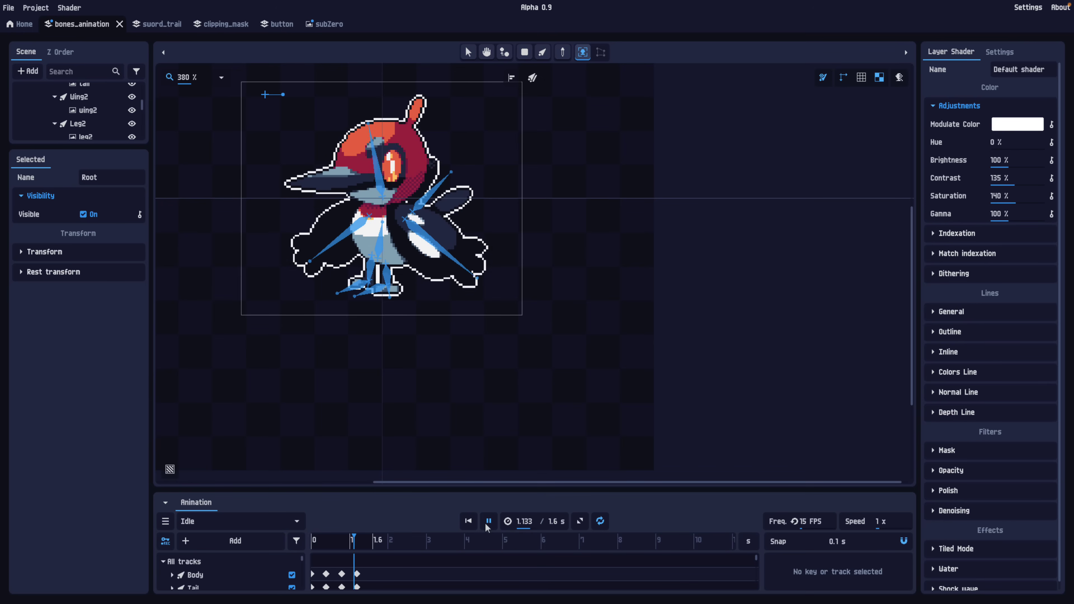
key(space)
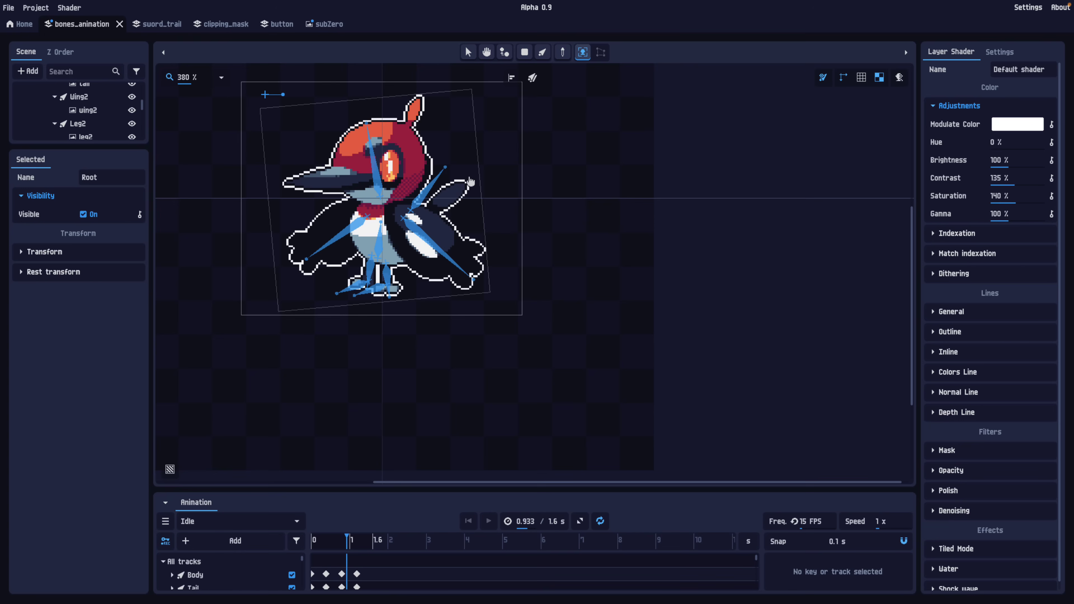
click(8, 7)
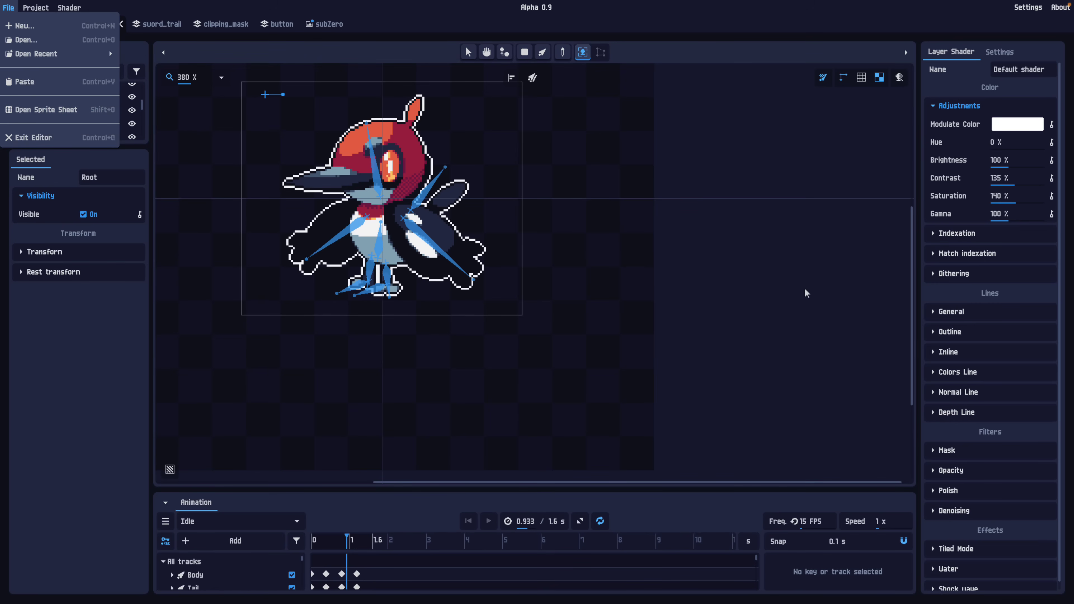
Create new_project via File > New with Layer Type set to 3D.
click(812, 294)
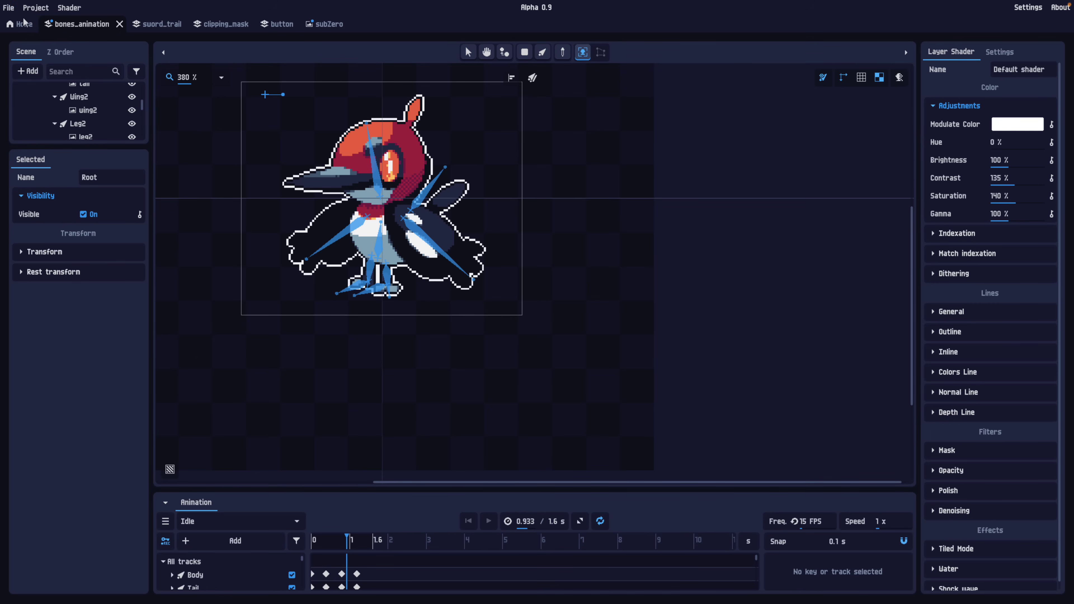
click(9, 7)
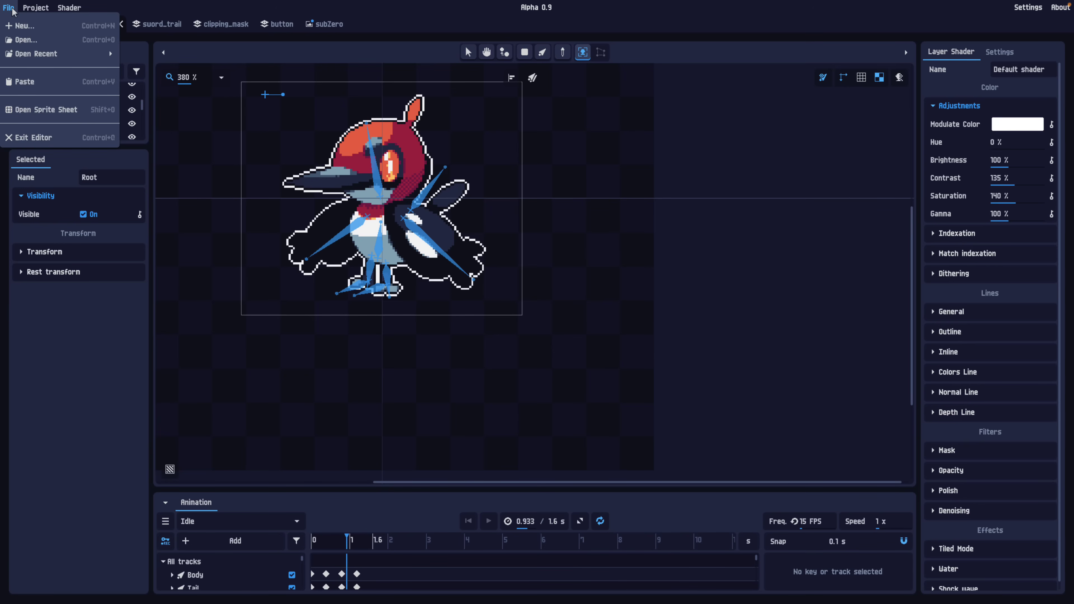
click(23, 26)
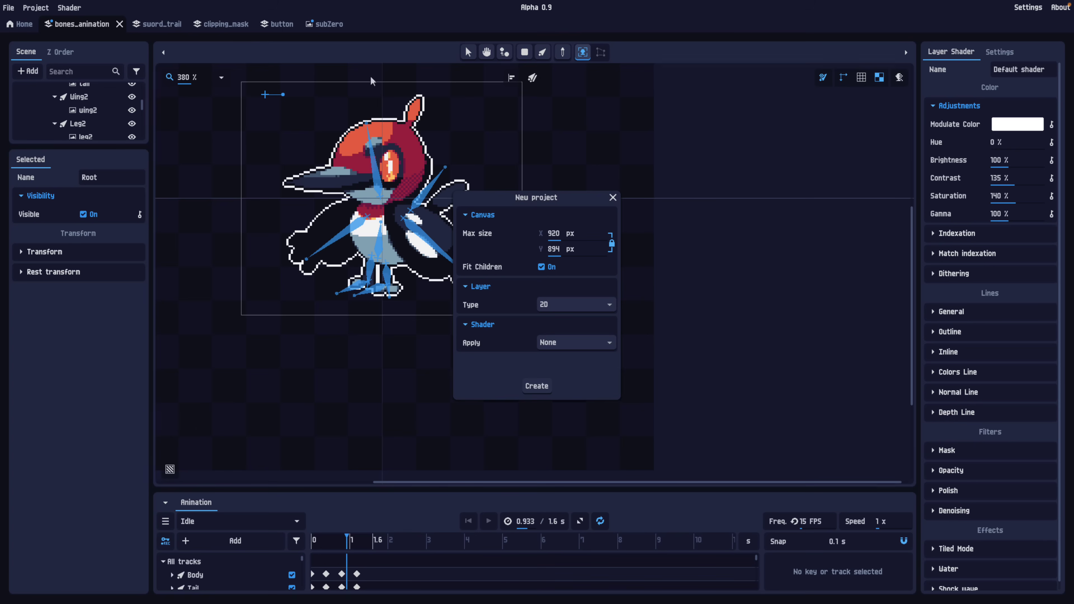
click(583, 303)
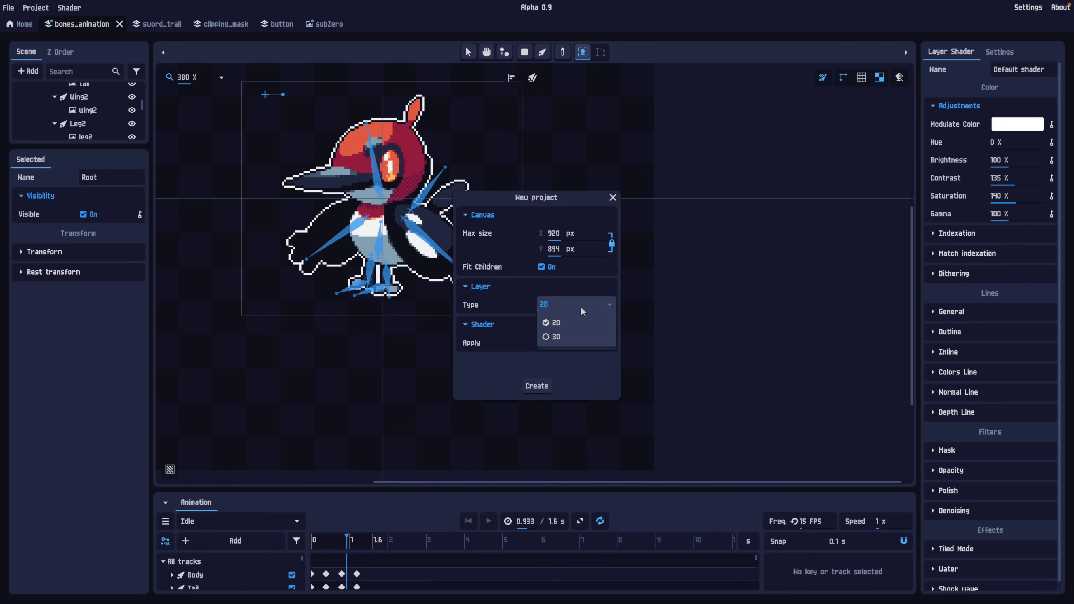
click(547, 336)
click(537, 386)
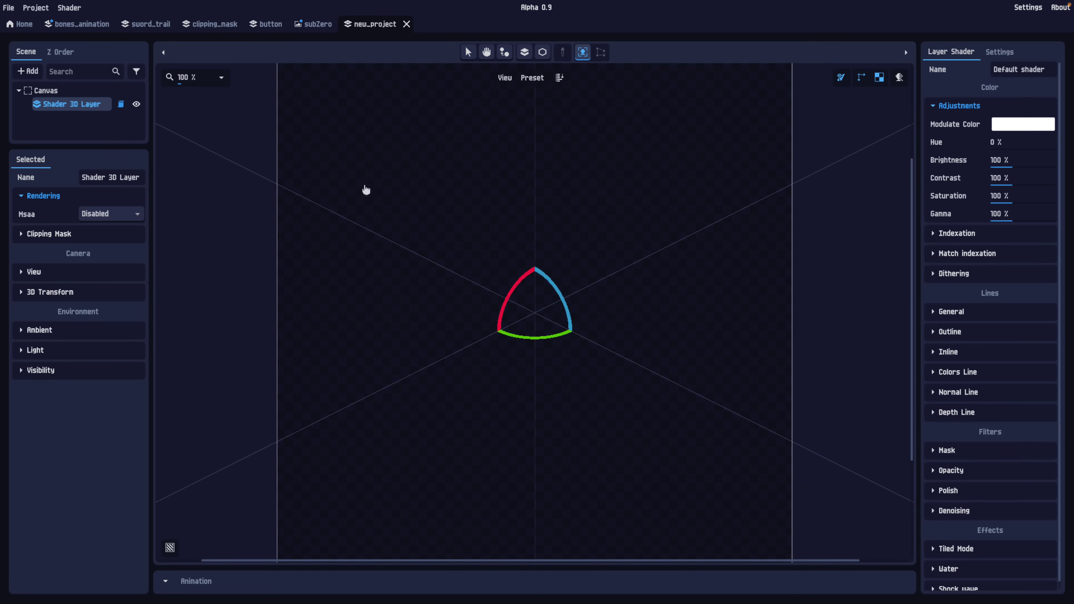
Add a 3D Scene to the Shader 3D Layer from msz-006_zeta_gundam/scene.gltf.
right_click(96, 108)
click(106, 118)
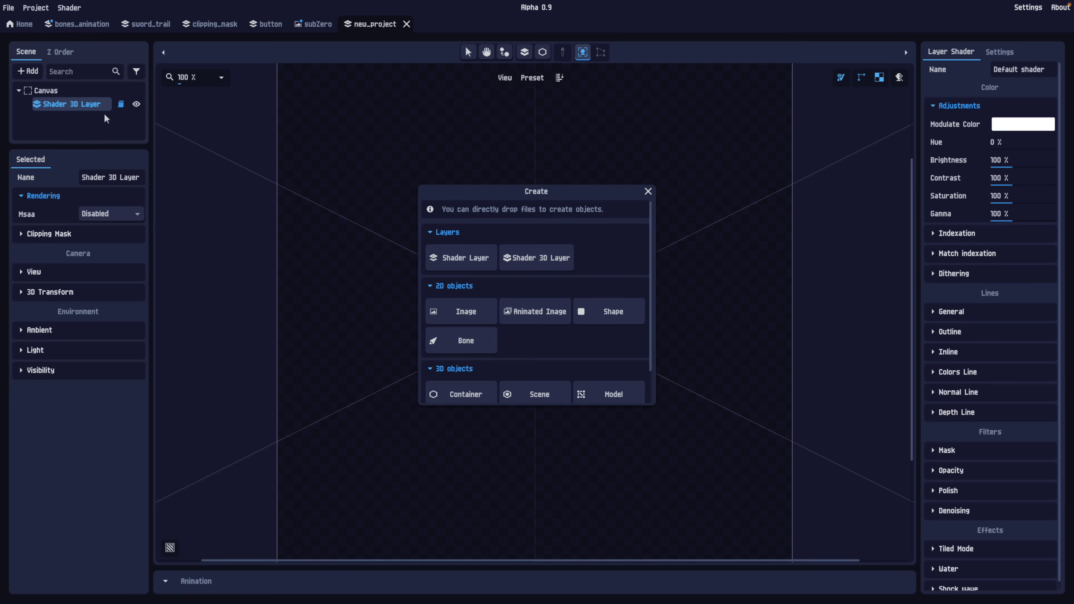
scroll(488, 305, down, 1)
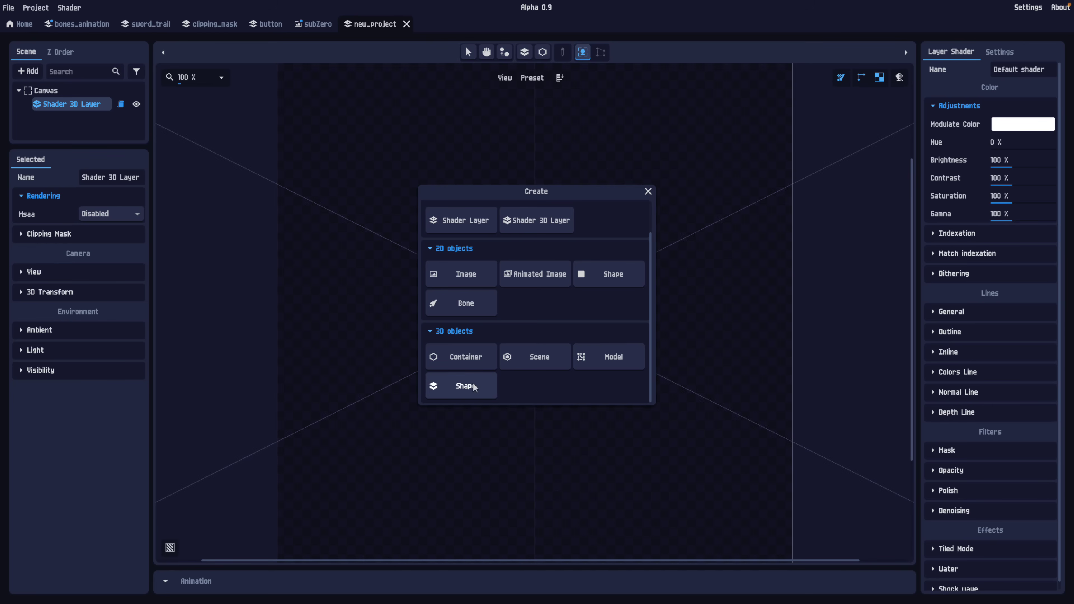
click(510, 359)
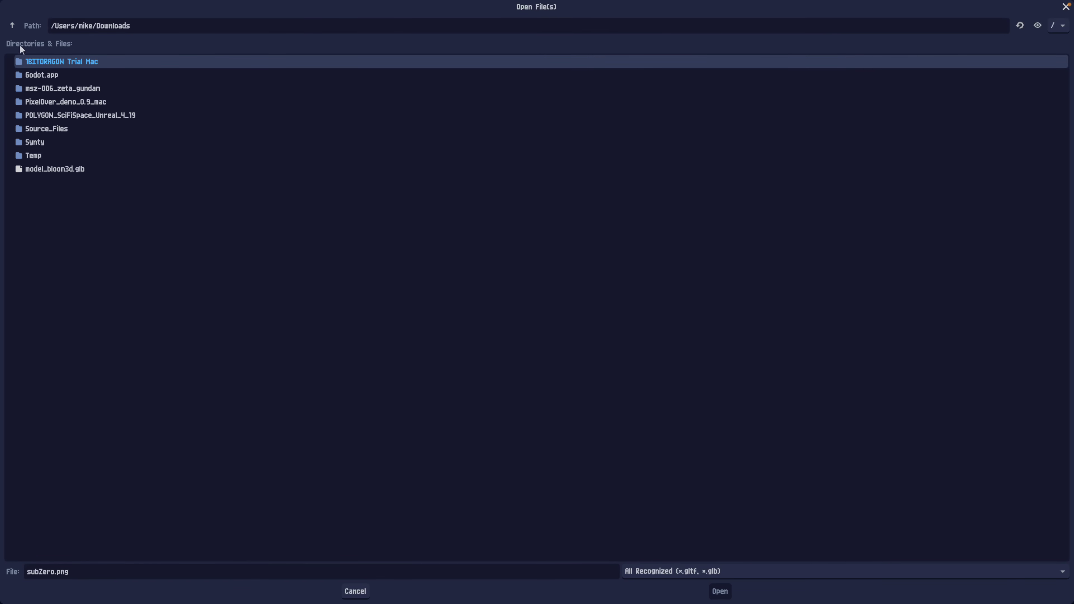
double_click(52, 90)
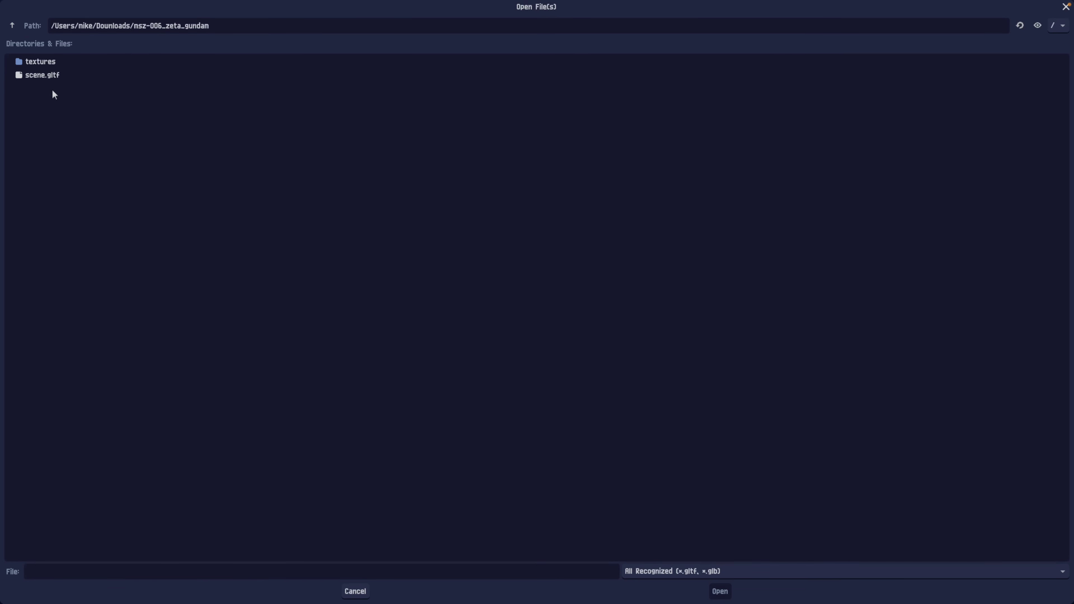
double_click(48, 74)
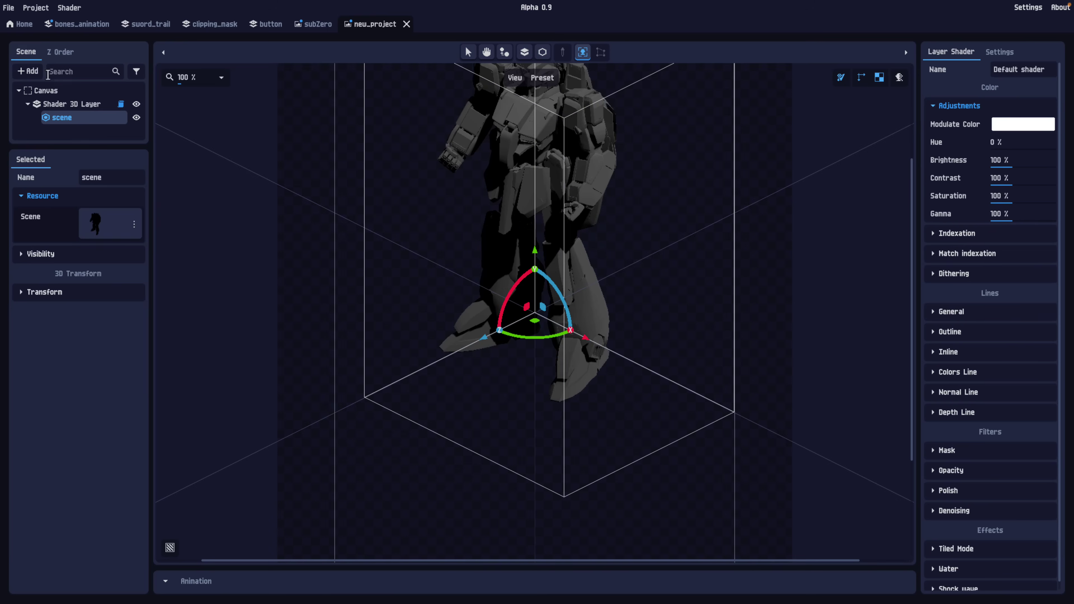
Move the Gundam model down inside its bounding box with the gizmo's Y arrow.
scroll(662, 258, down, 6)
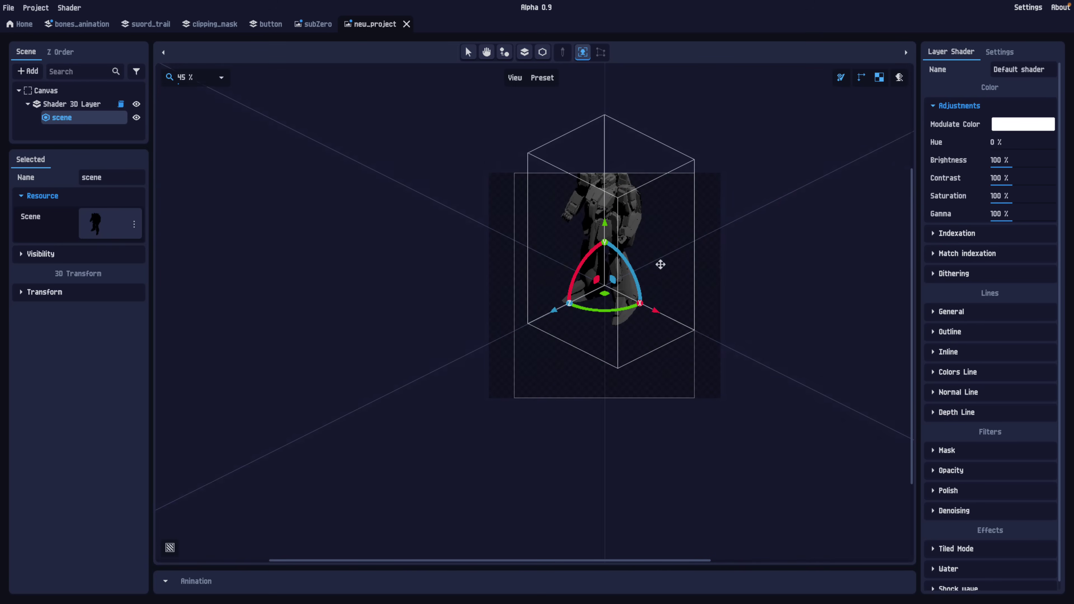
drag(601, 250, 601, 290)
scroll(700, 284, up, 4)
scroll(700, 284, down, 1)
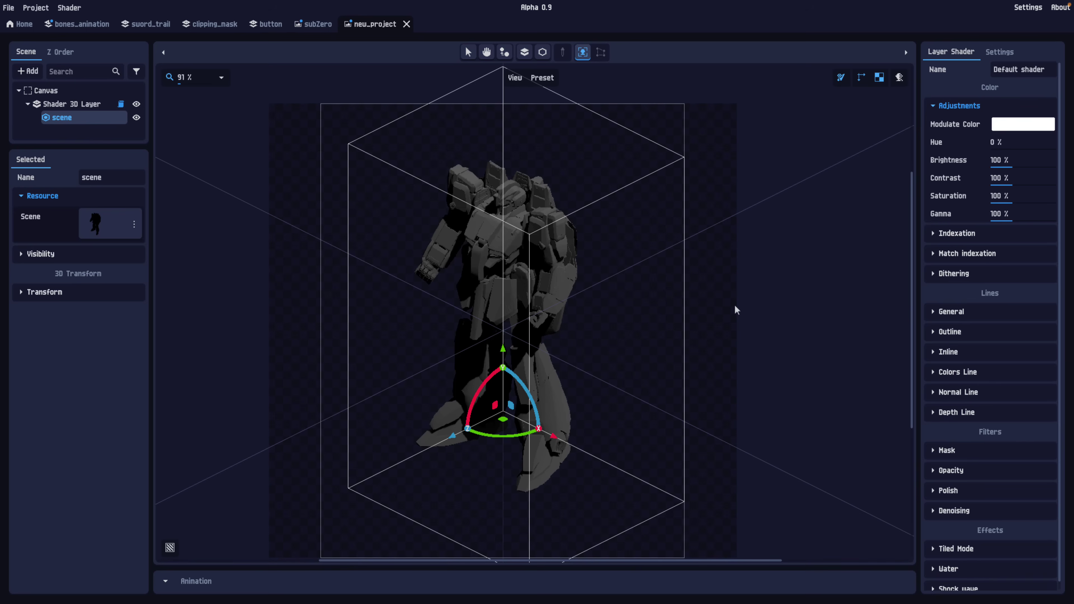
Turn on a 1 px Outline in near-white F7F6F6 in the Layer Shader.
click(936, 332)
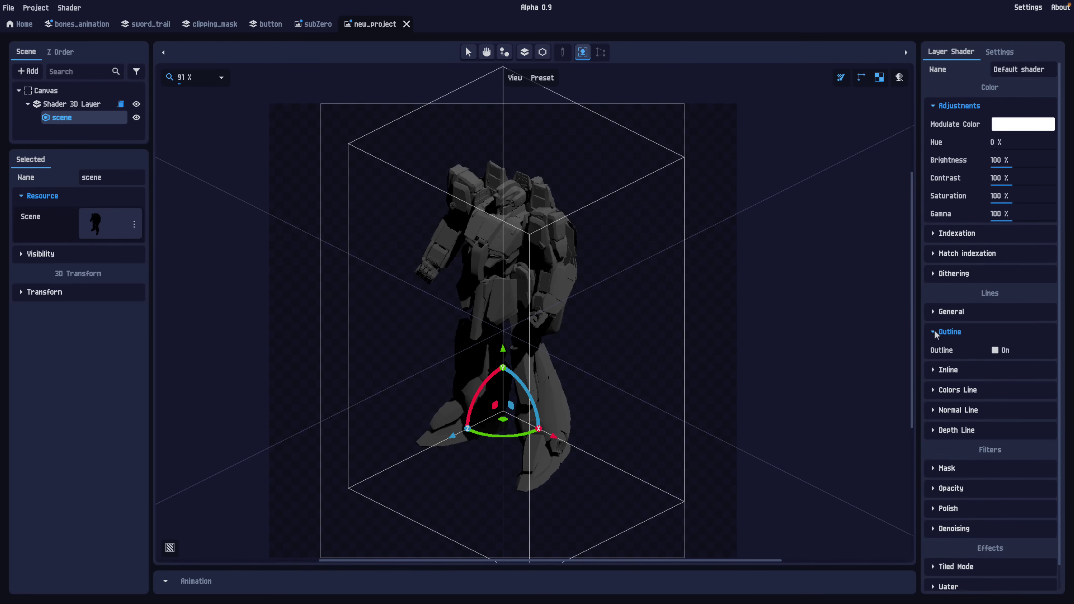
click(996, 351)
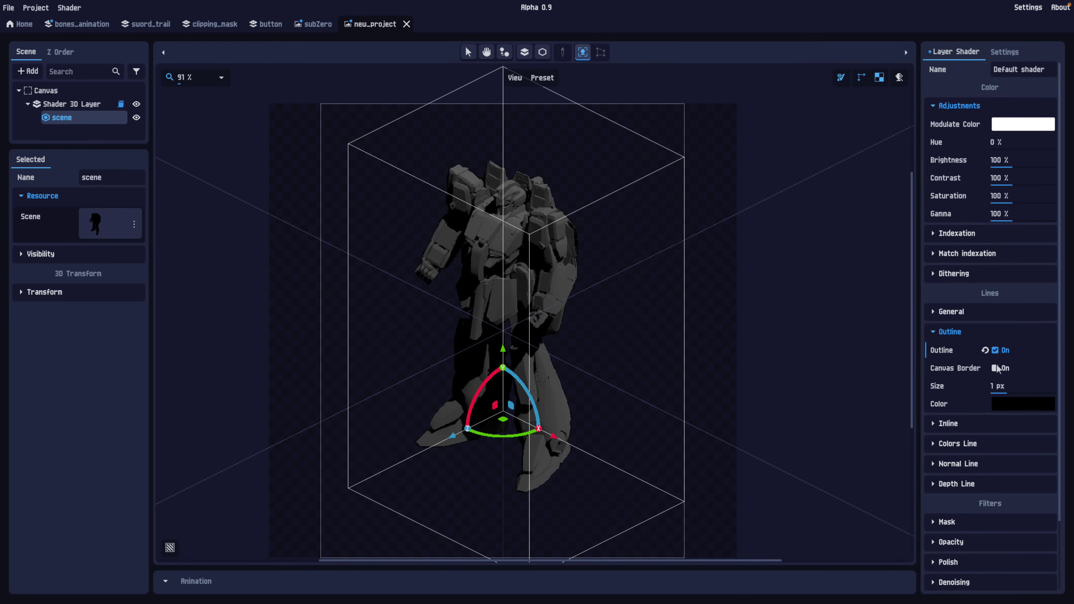
click(1005, 405)
click(856, 118)
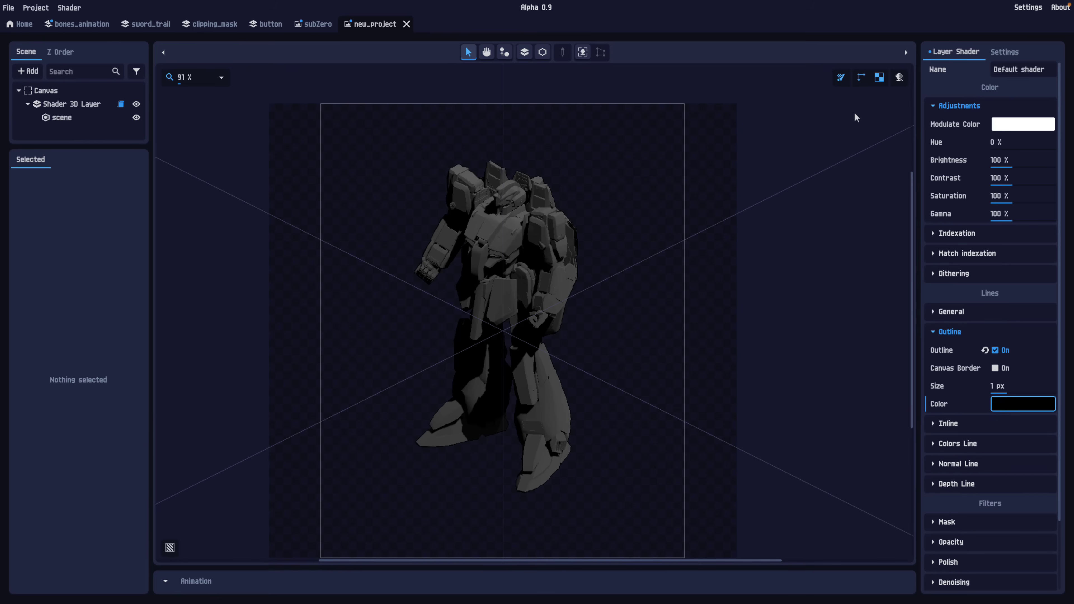
click(1043, 406)
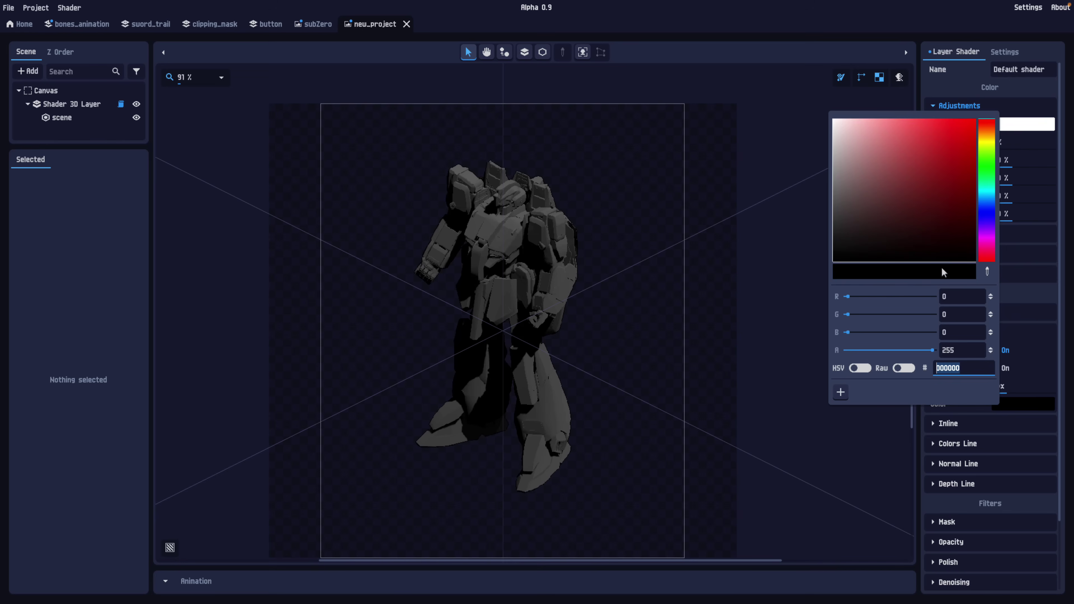
drag(881, 202, 835, 124)
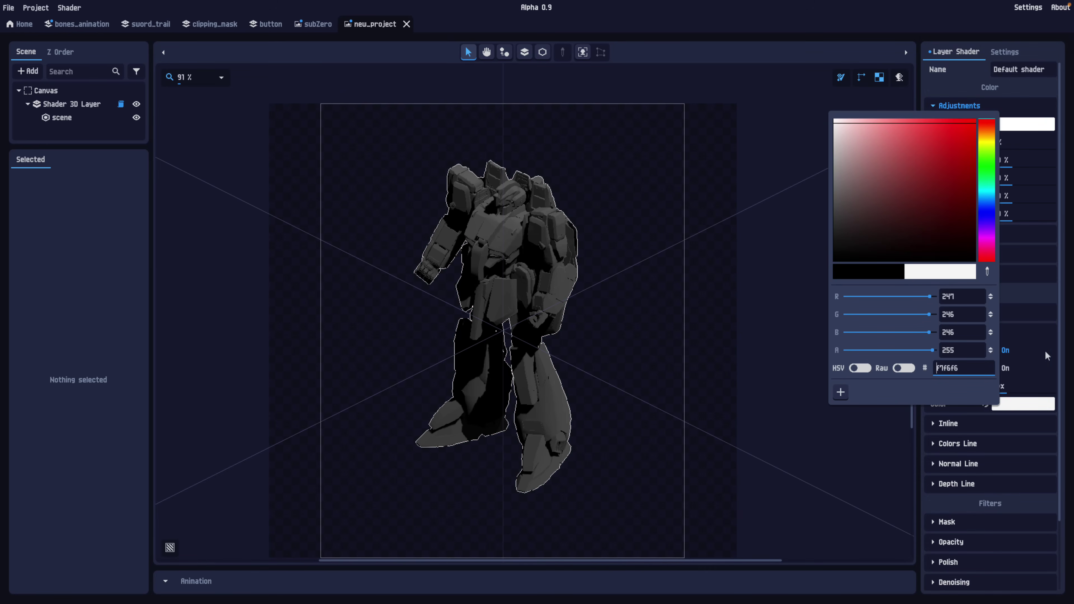
click(1050, 293)
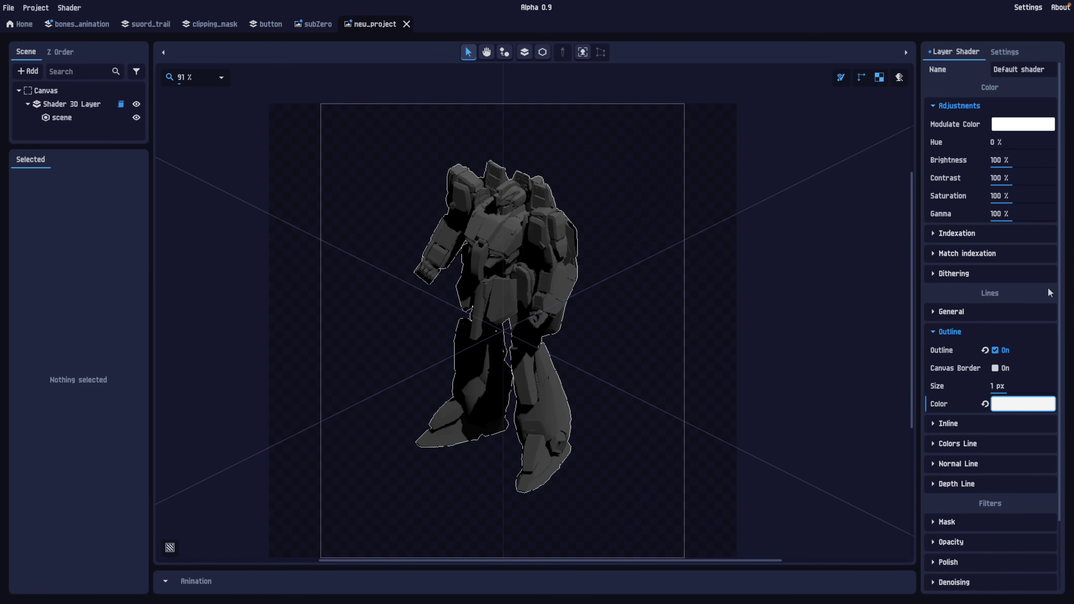
click(935, 235)
Tick Indexed and generate an 8-colour palette using Generate with adjustments.
click(996, 251)
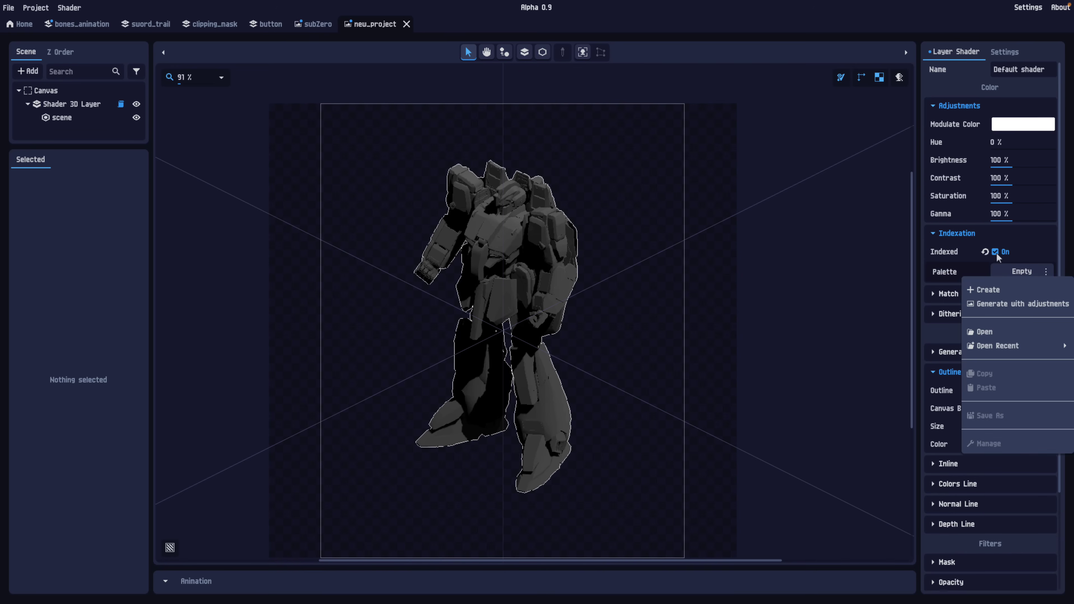
click(953, 273)
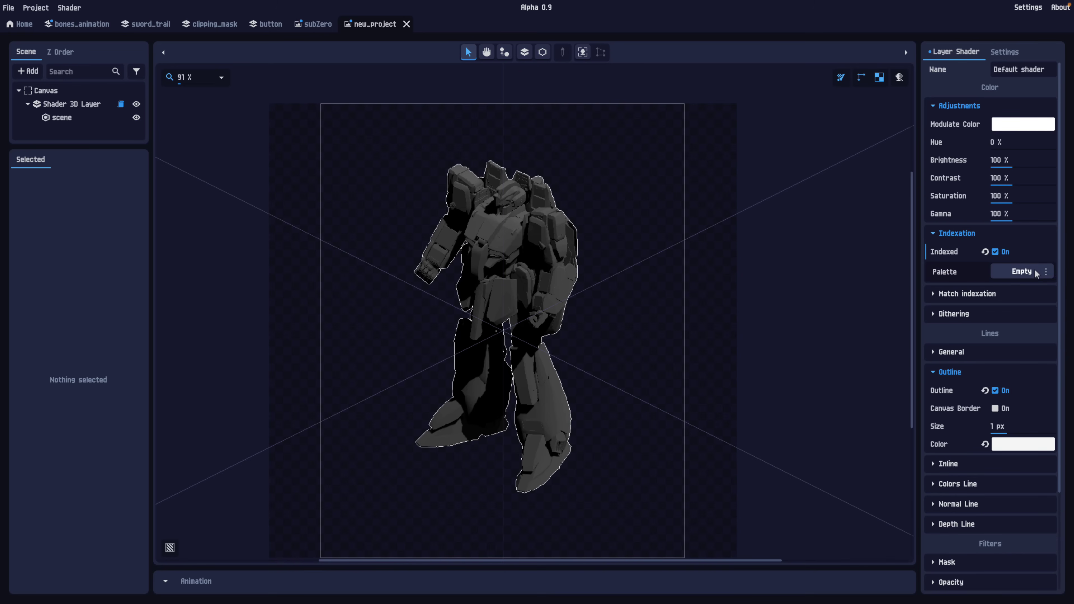
click(1047, 272)
click(1029, 304)
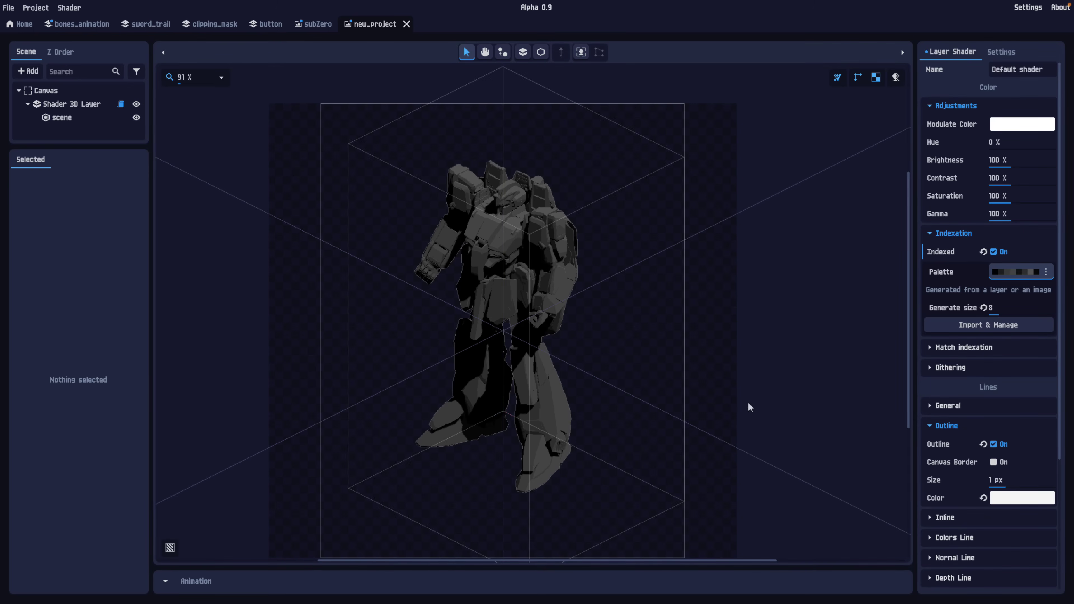
scroll(970, 436, down, 1)
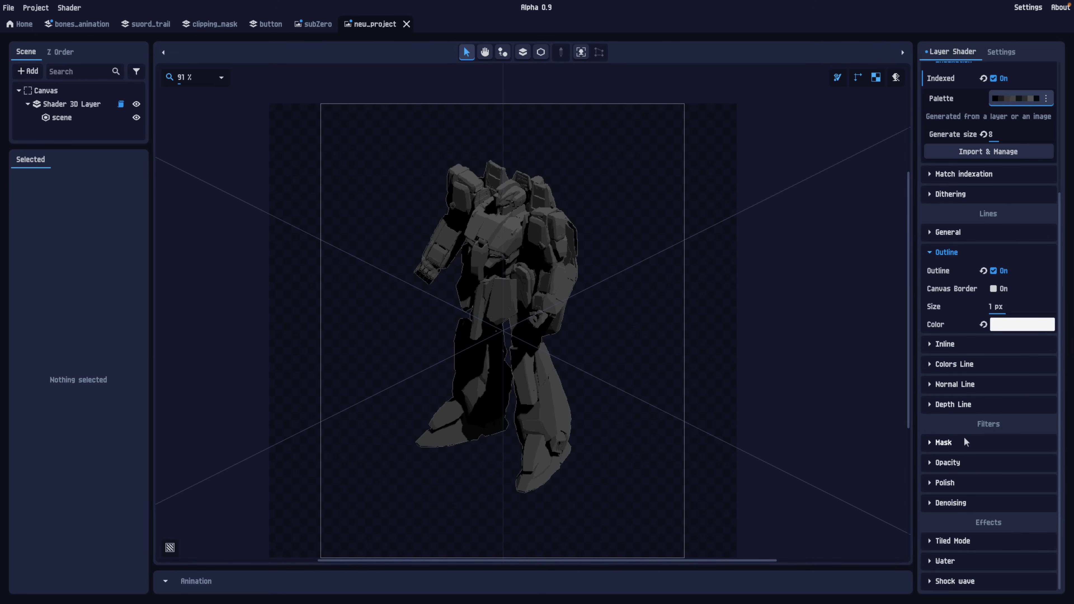
Enable Line under the Colors Line settings.
click(929, 366)
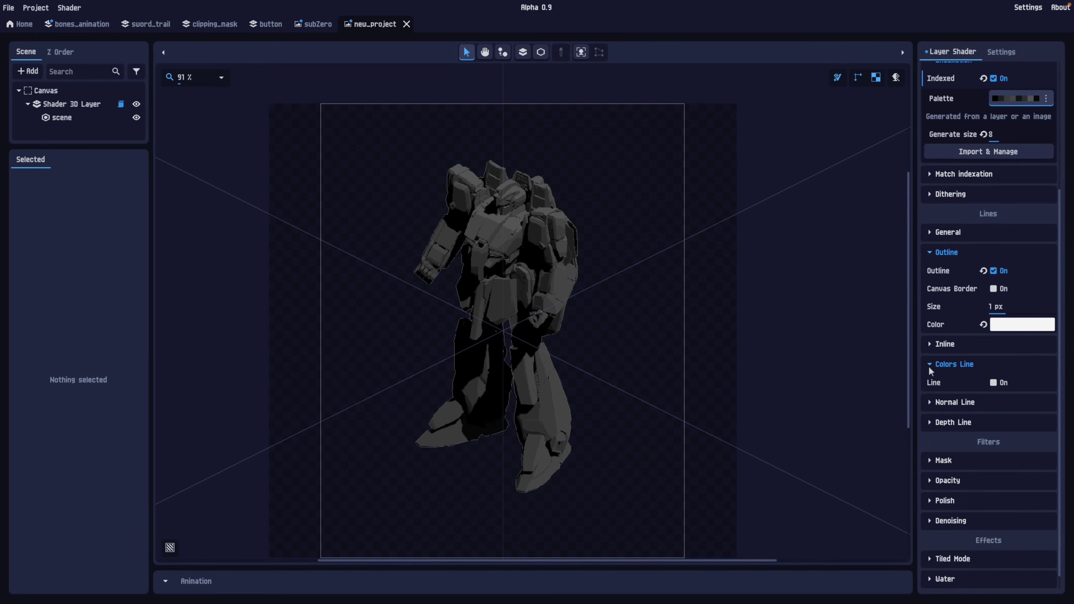
click(993, 383)
scroll(946, 445, down, 3)
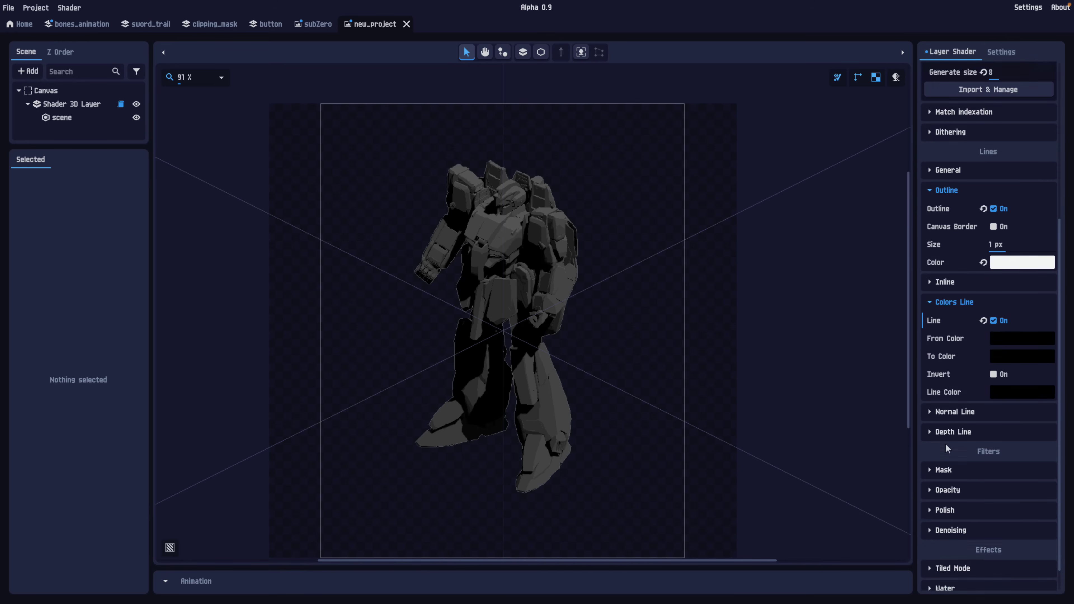
Set Polish Remove Edge and Remove Internal to 2 px.
click(930, 484)
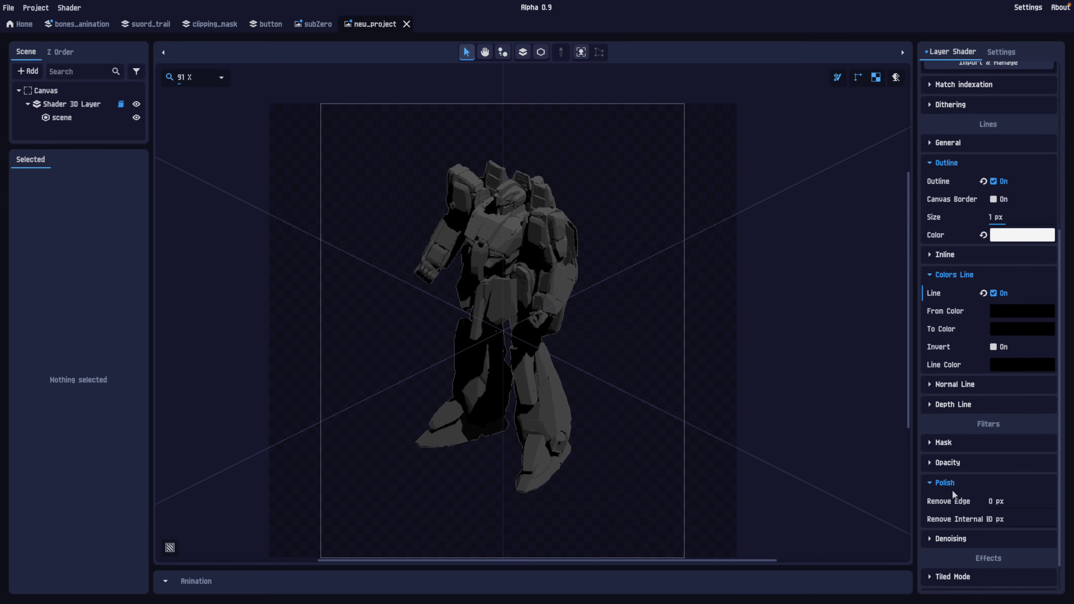
drag(991, 506, 1022, 527)
scroll(547, 283, up, 5)
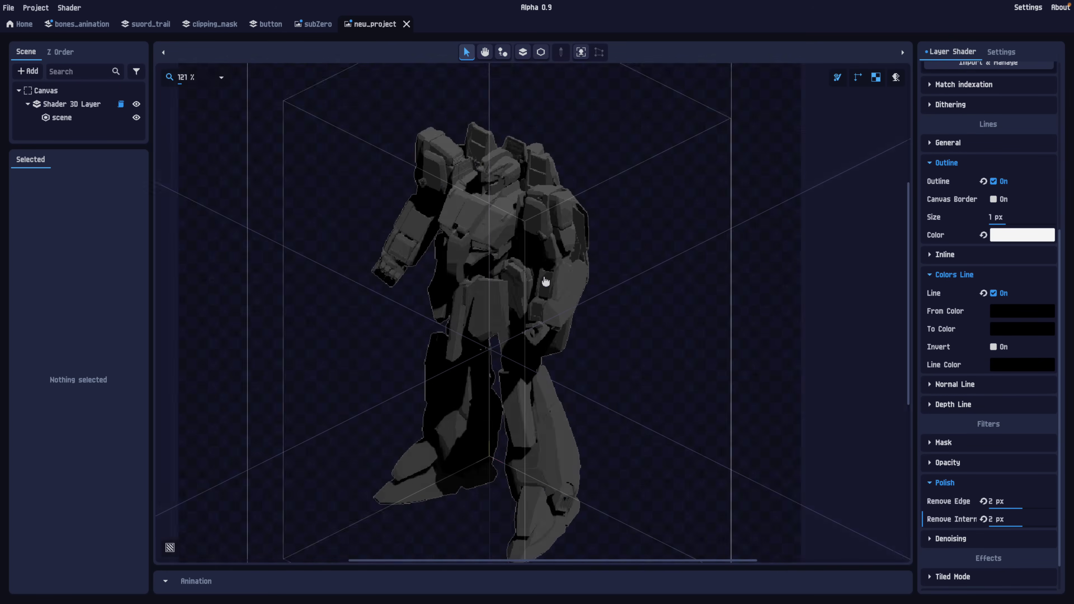
scroll(546, 281, down, 6)
scroll(546, 281, up, 2)
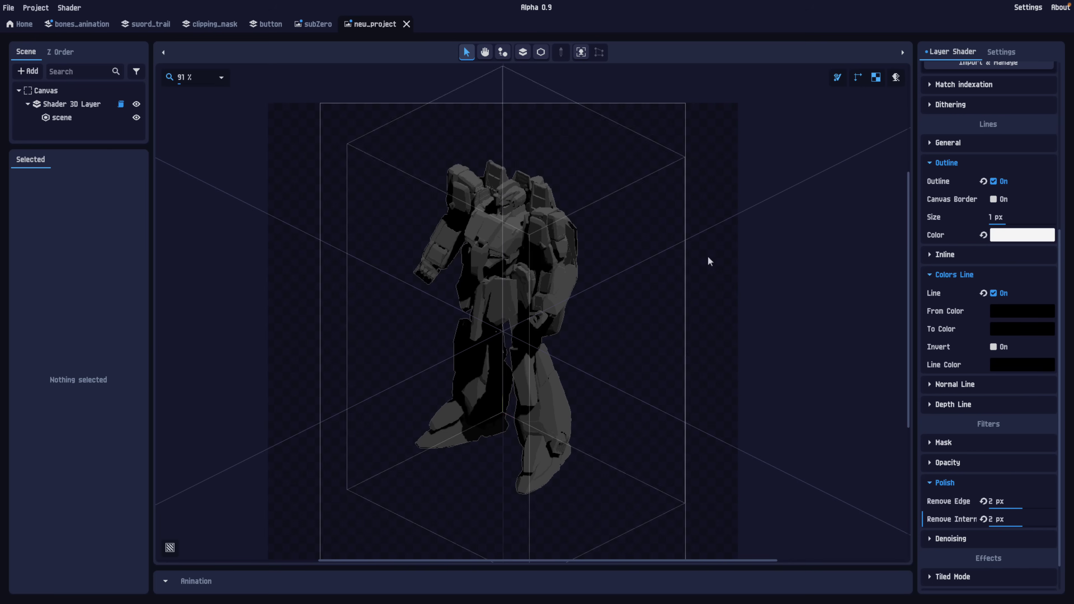
Open shapes_animation_3d.pixelover from Downloads > PixelOver_demo_0.9_mac > example.
click(11, 13)
click(23, 37)
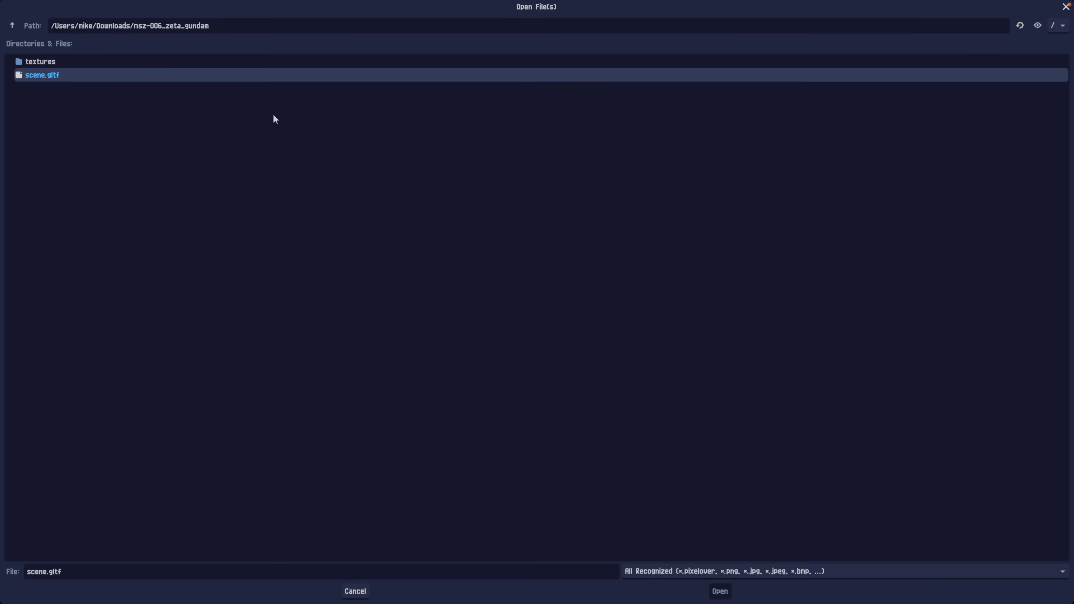
click(15, 26)
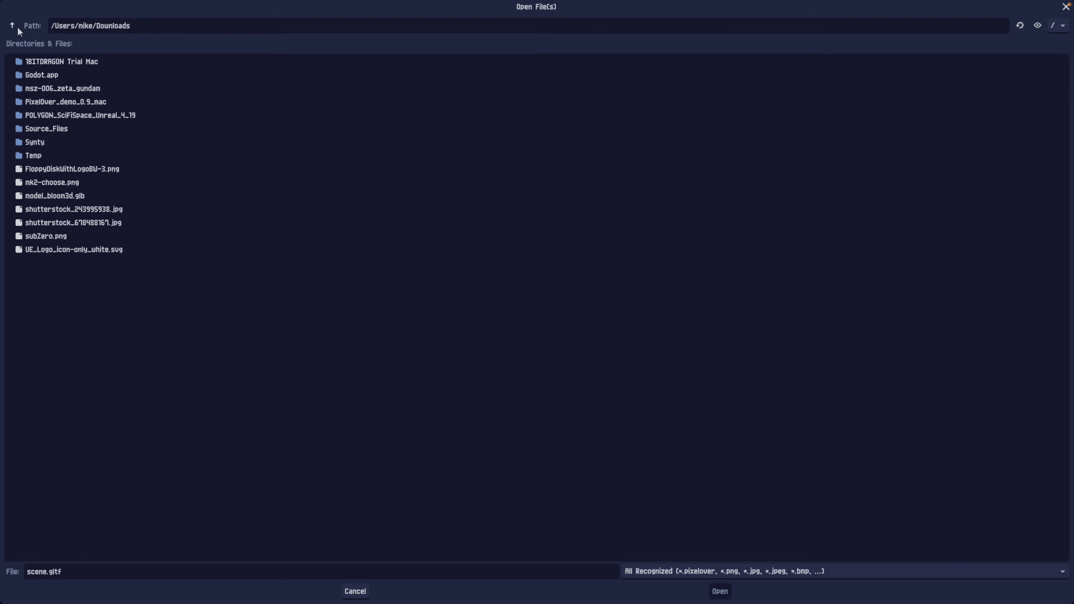
double_click(53, 101)
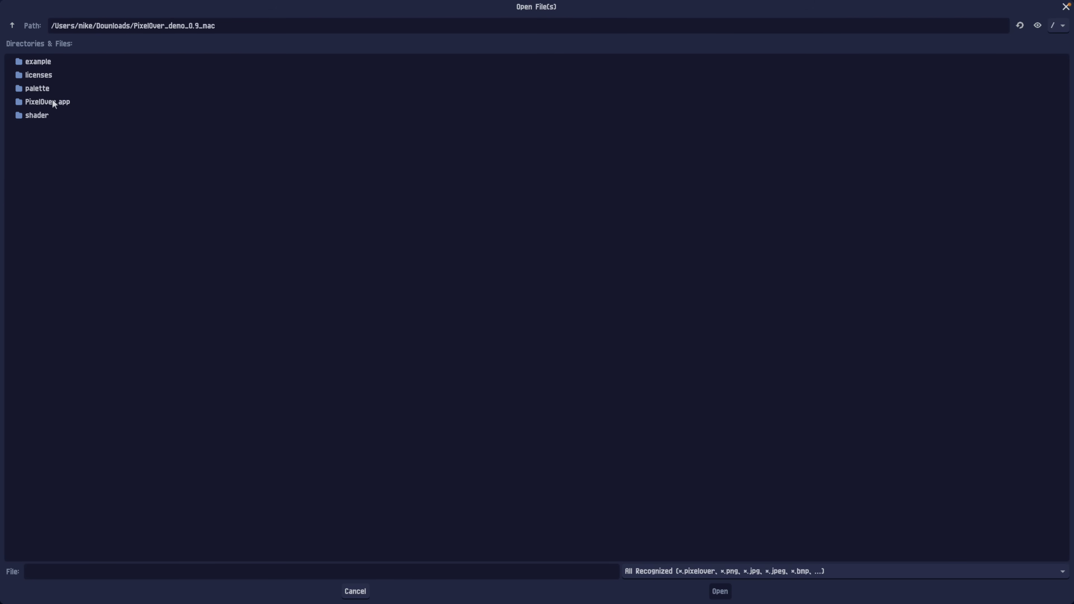
double_click(38, 59)
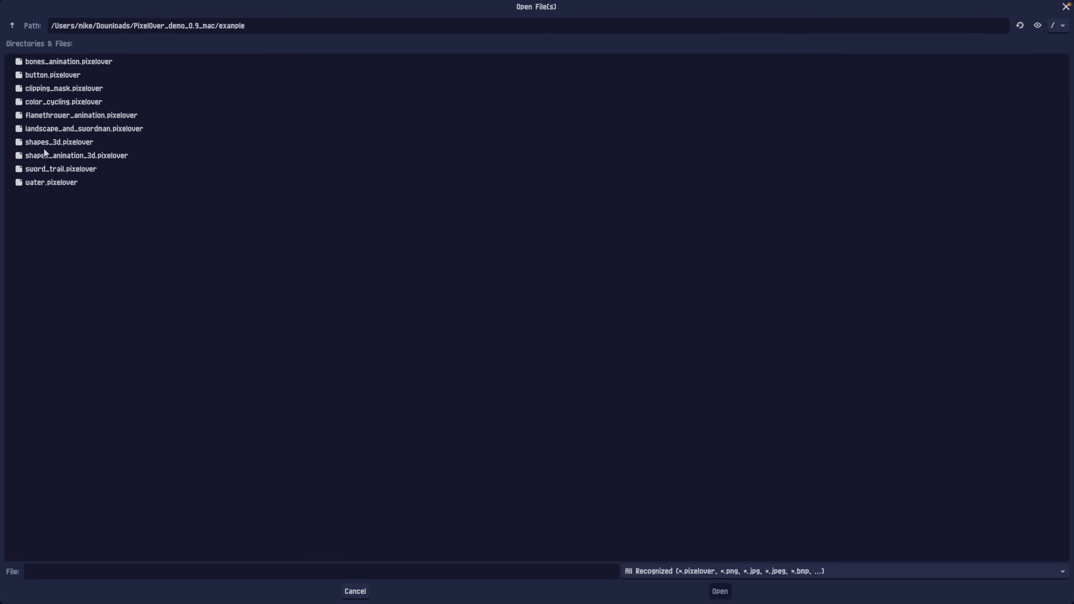
double_click(68, 156)
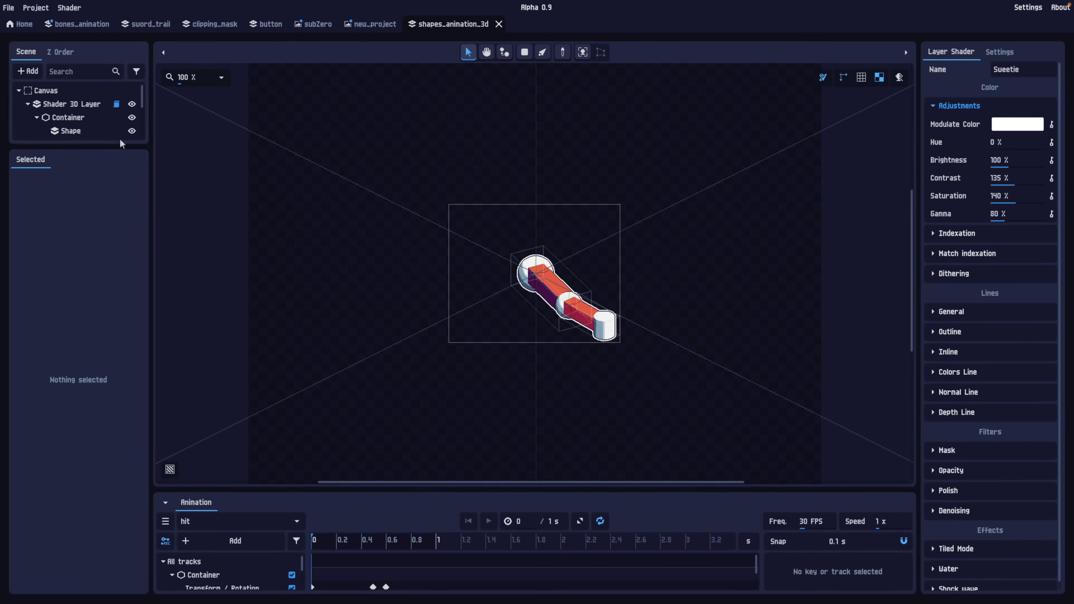
Play the 'hit' animation and pause it at about 0.933 s.
scroll(111, 131, down, 3)
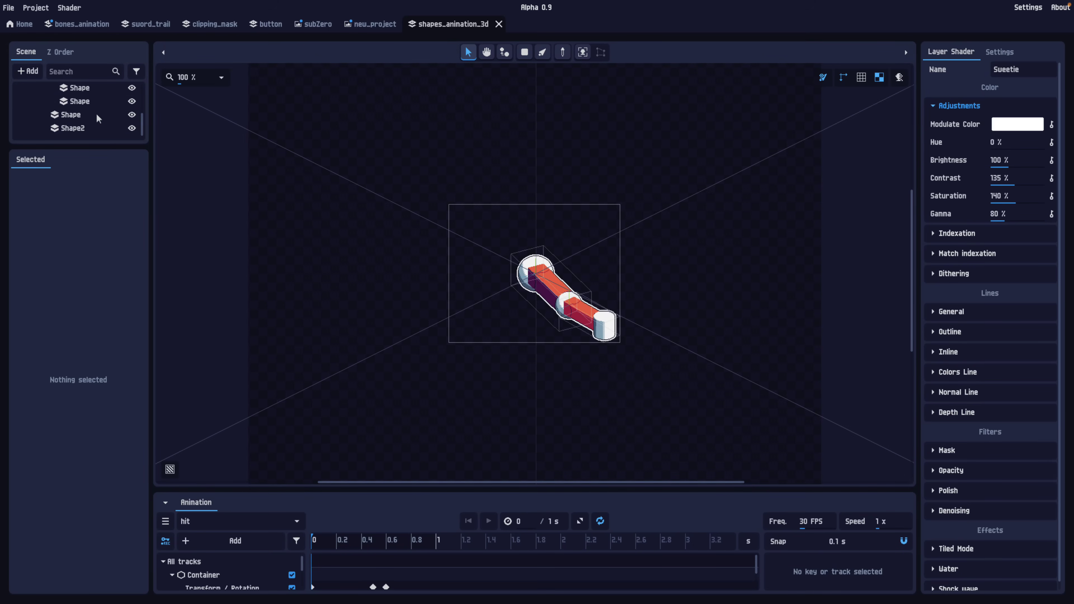
click(489, 521)
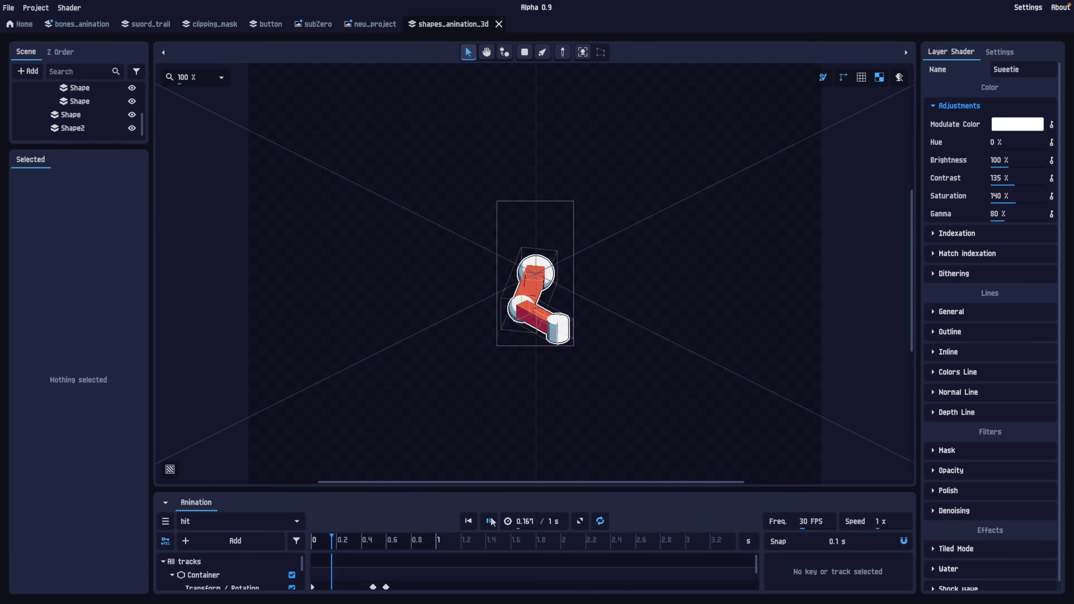
click(489, 521)
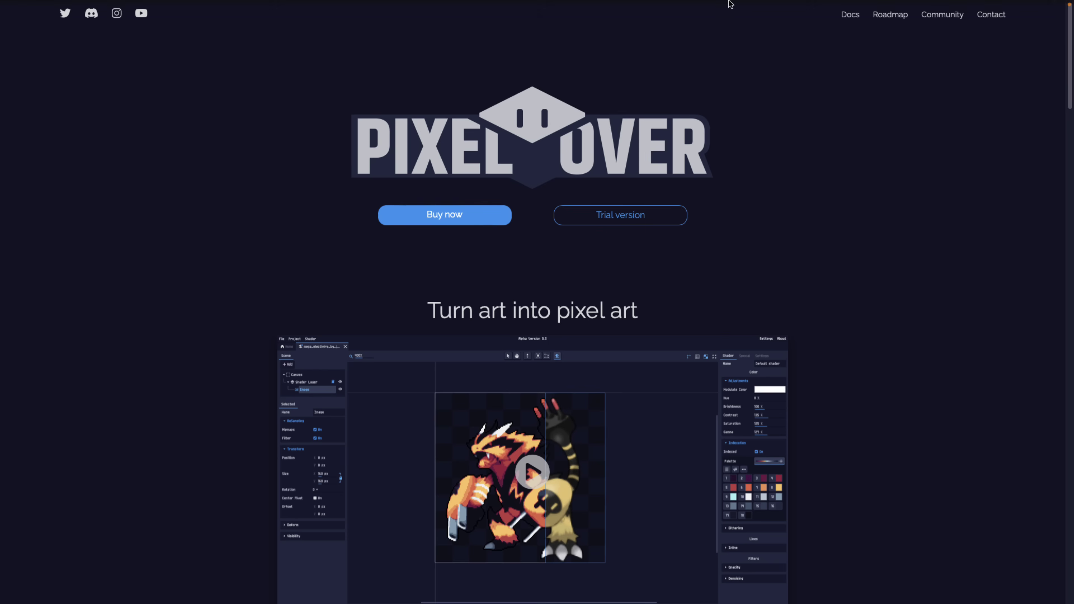
Scroll the pixelover.io homepage past the Roadmap to the Color and effects features.
mouse_move(730, 4)
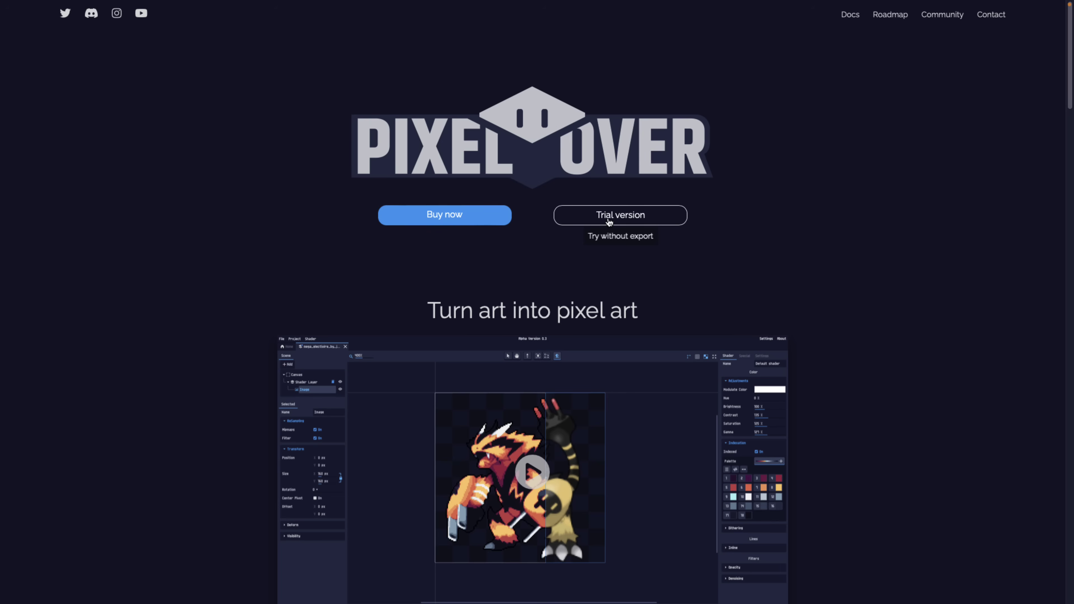
scroll(669, 298, down, 2)
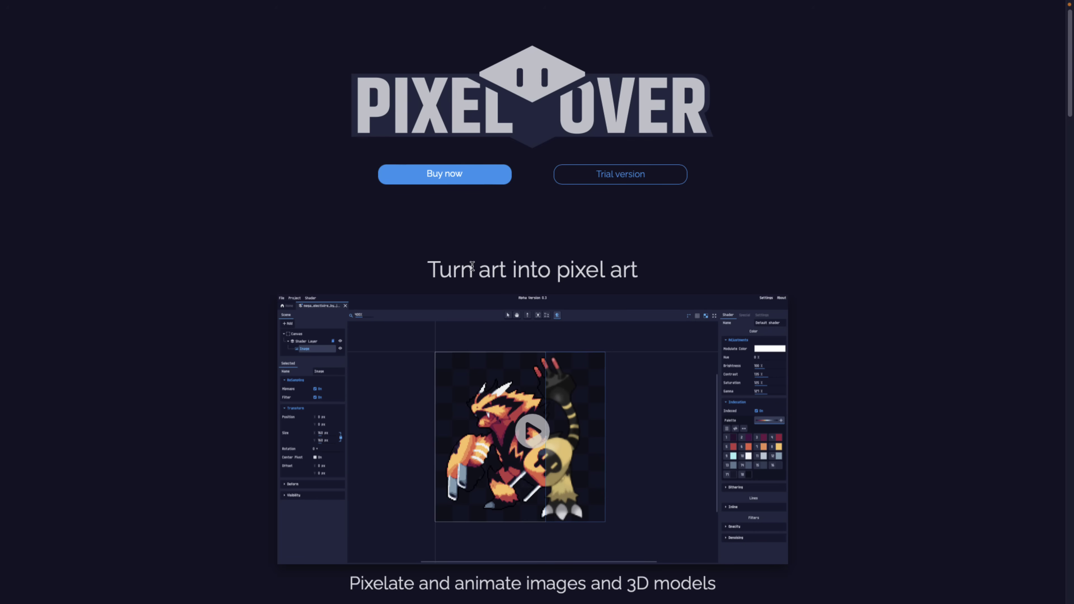
scroll(473, 266, down, 7)
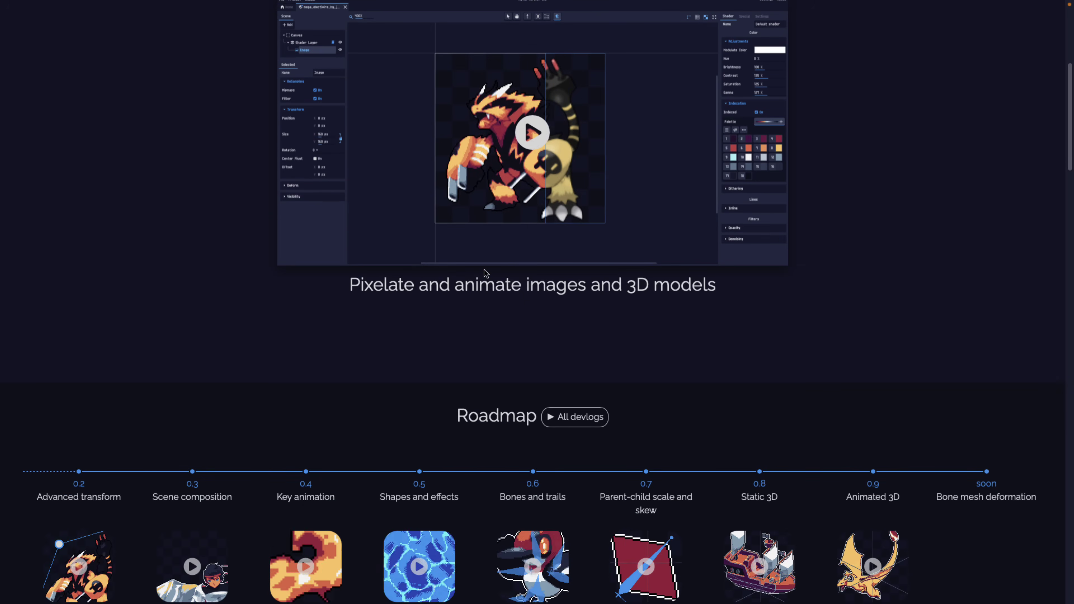
scroll(485, 272, down, 3)
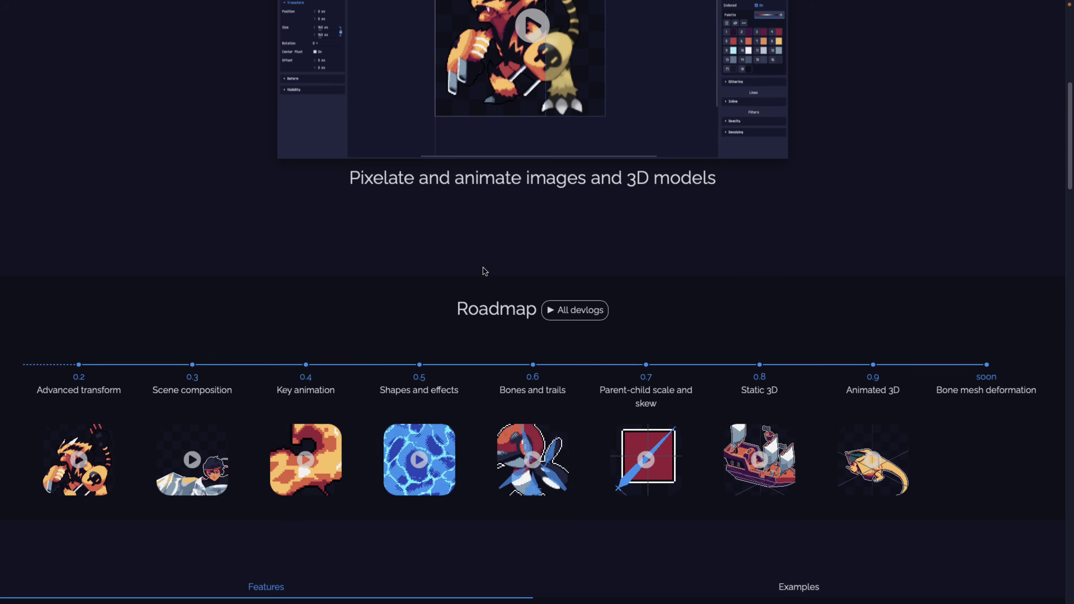
mouse_move(72, 409)
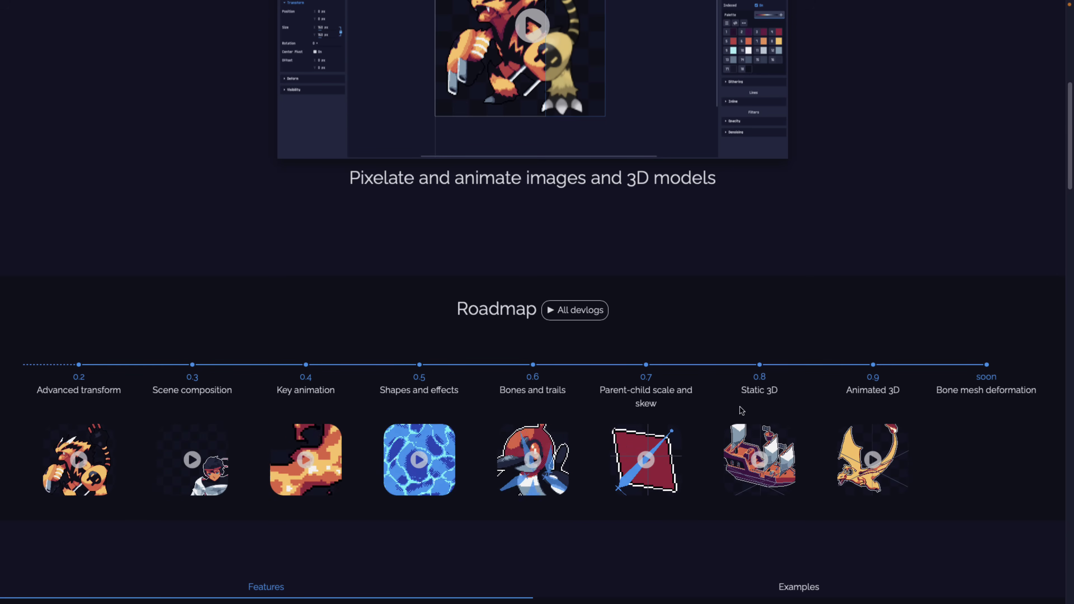
mouse_move(846, 374)
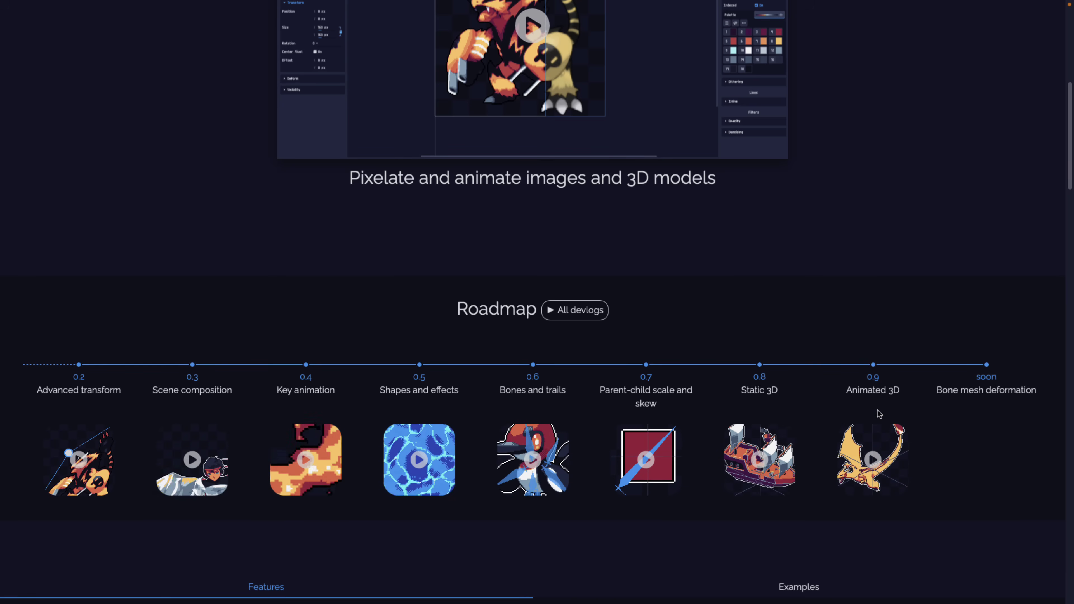
scroll(877, 408, down, 5)
scroll(875, 405, down, 8)
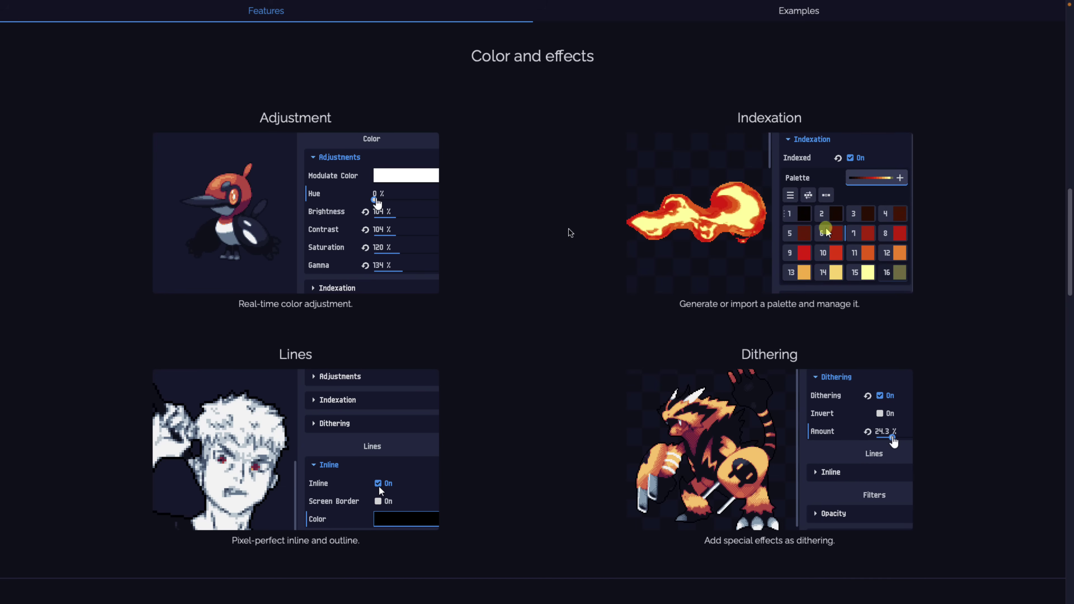
Scroll down to the purchase section at the page bottom, then switch back to PixelOver.
scroll(762, 381, down, 2)
scroll(783, 342, down, 4)
scroll(783, 342, down, 4)
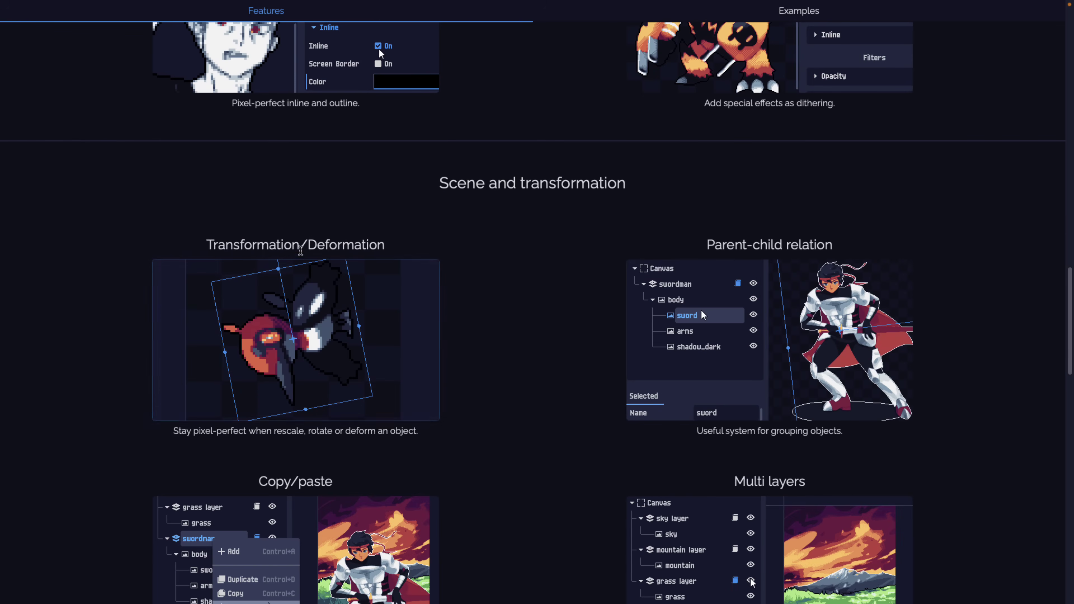
scroll(490, 283, down, 1)
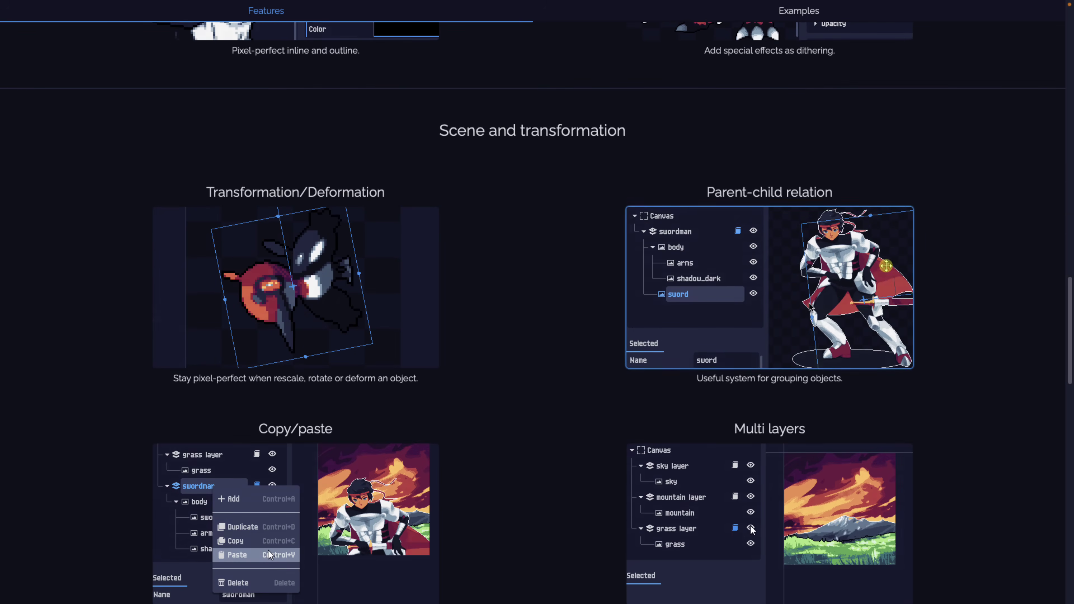
scroll(490, 283, down, 7)
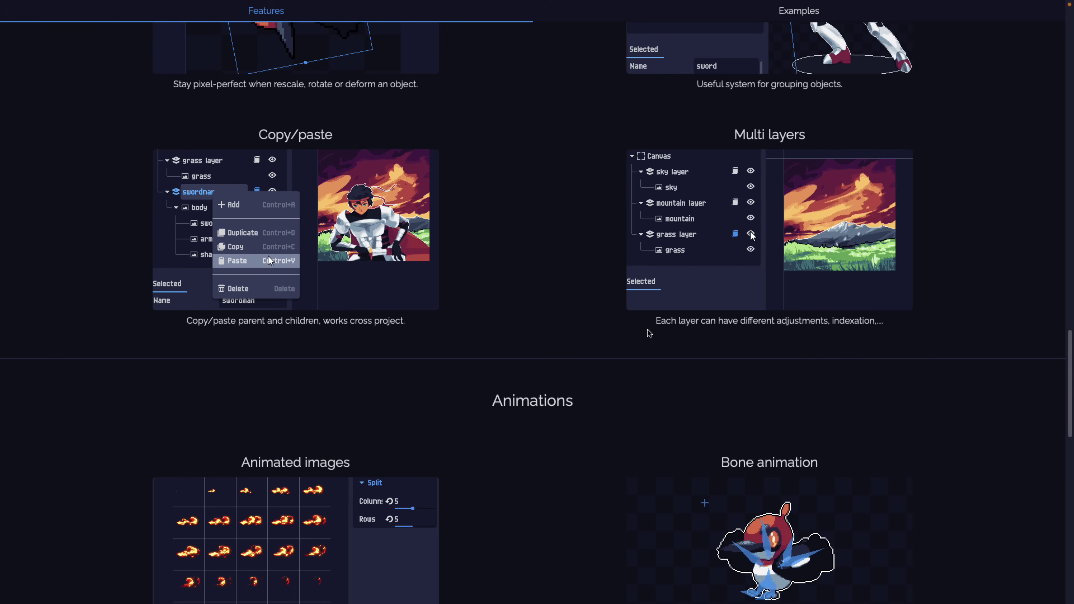
scroll(734, 292, down, 4)
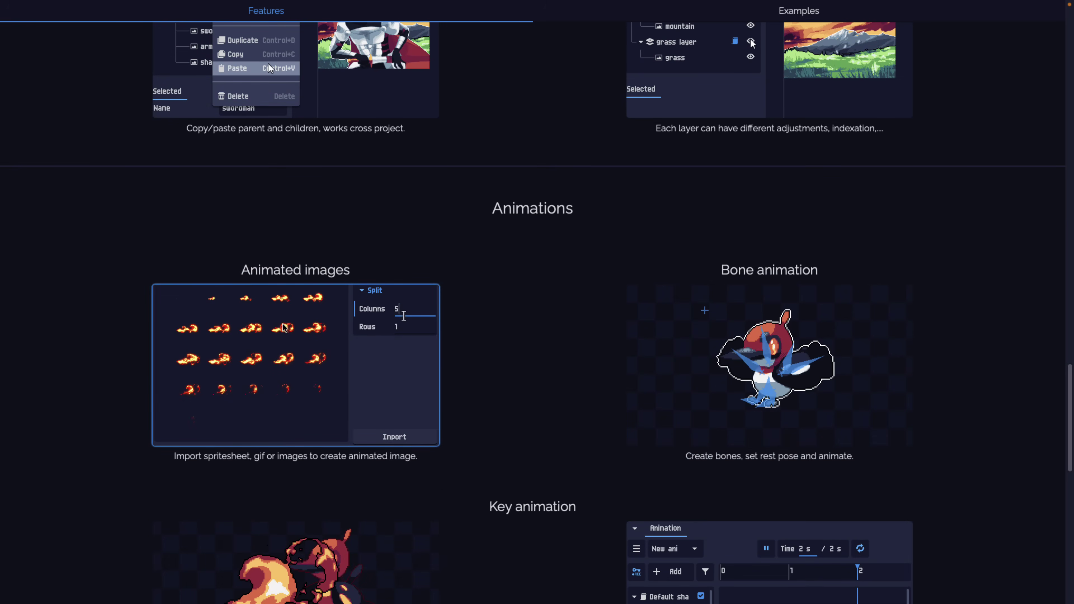
scroll(401, 393, down, 2)
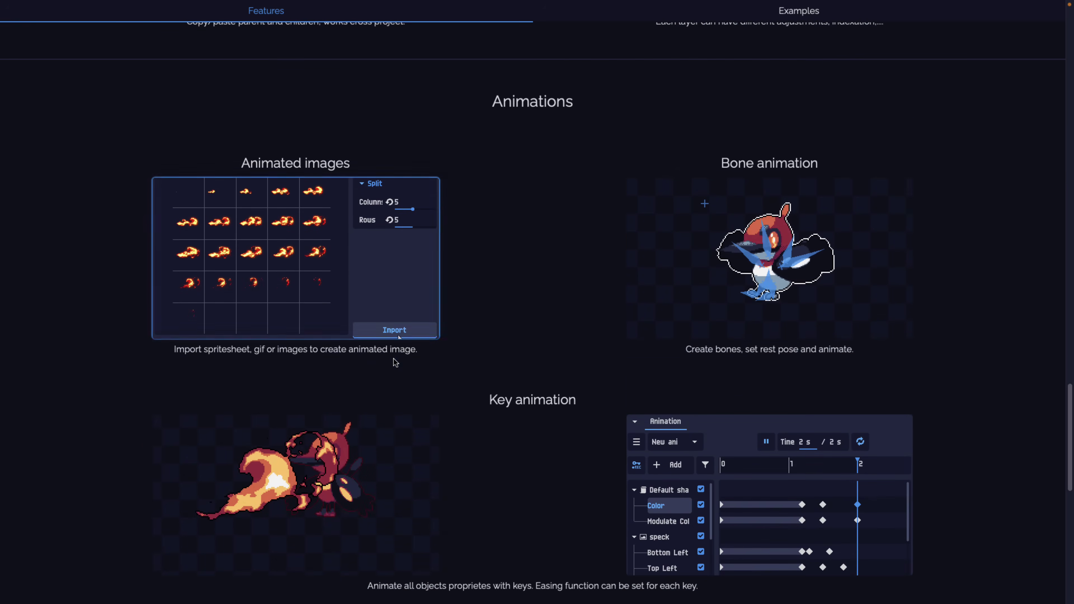
scroll(719, 297, down, 4)
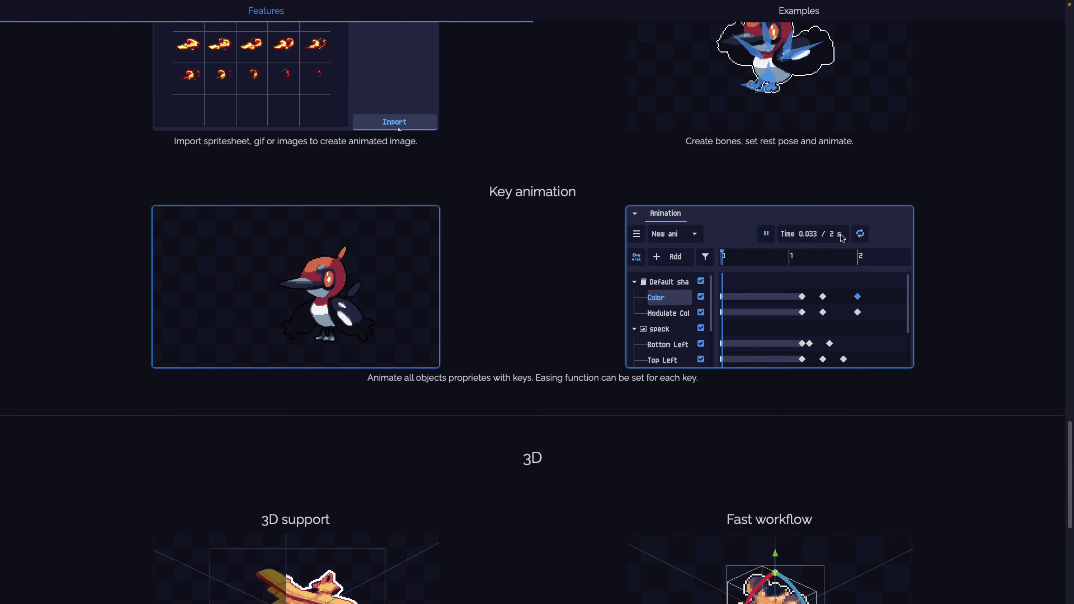
scroll(568, 282, down, 5)
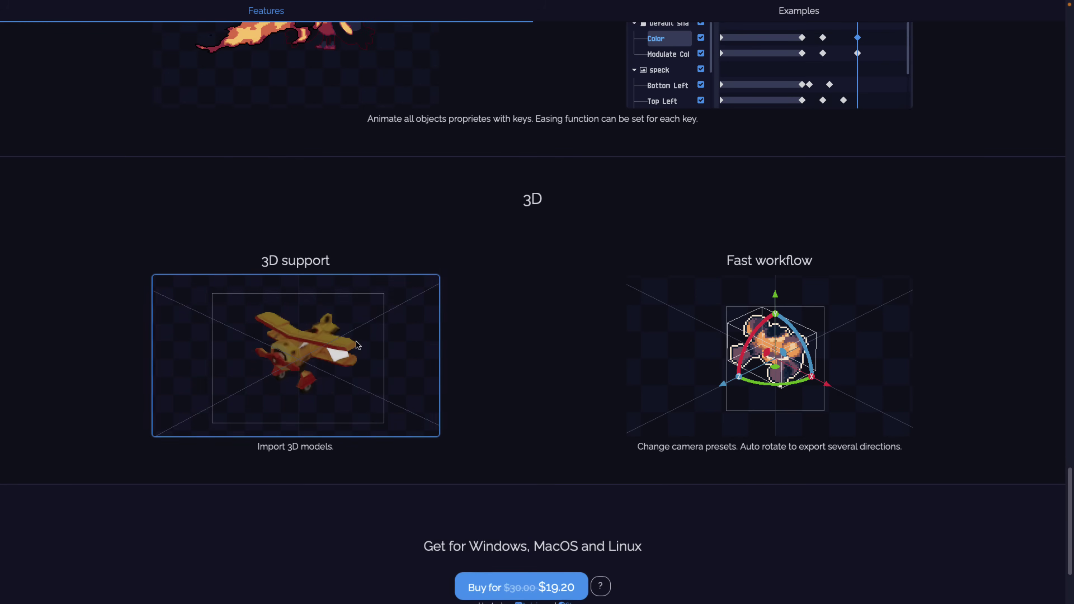
scroll(669, 342, down, 3)
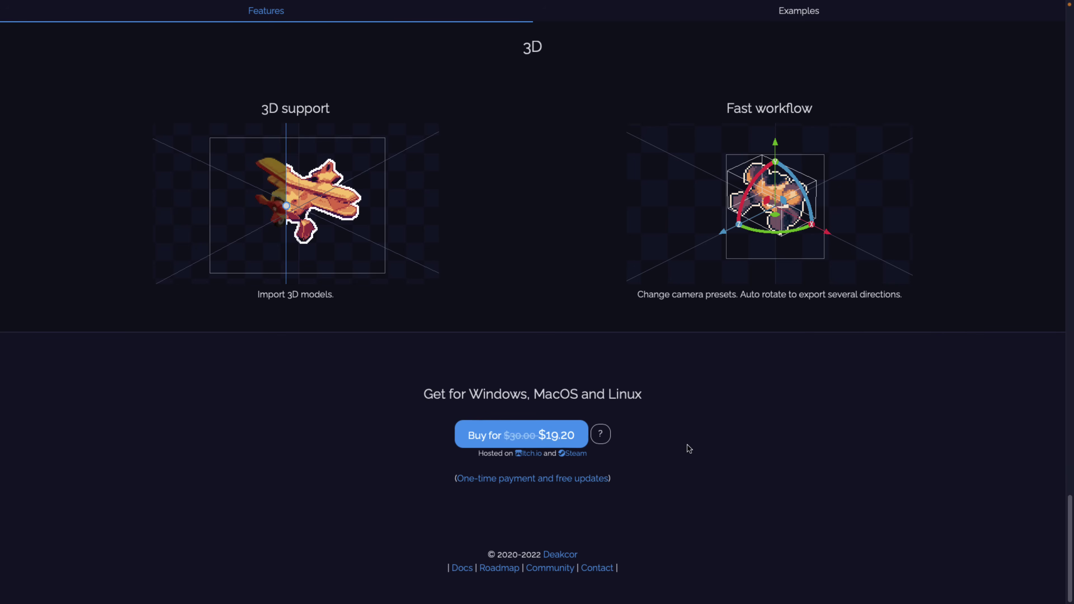
key(super+Tab)
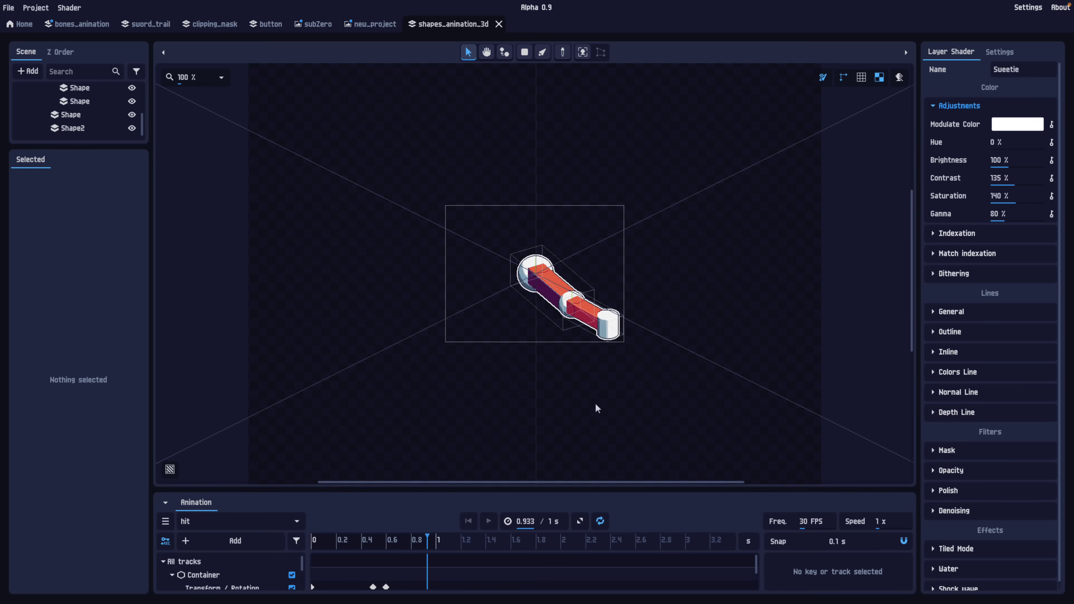
Return to the new_project tab and rotate the Gundam model with the green rotation ring.
mouse_move(309, 28)
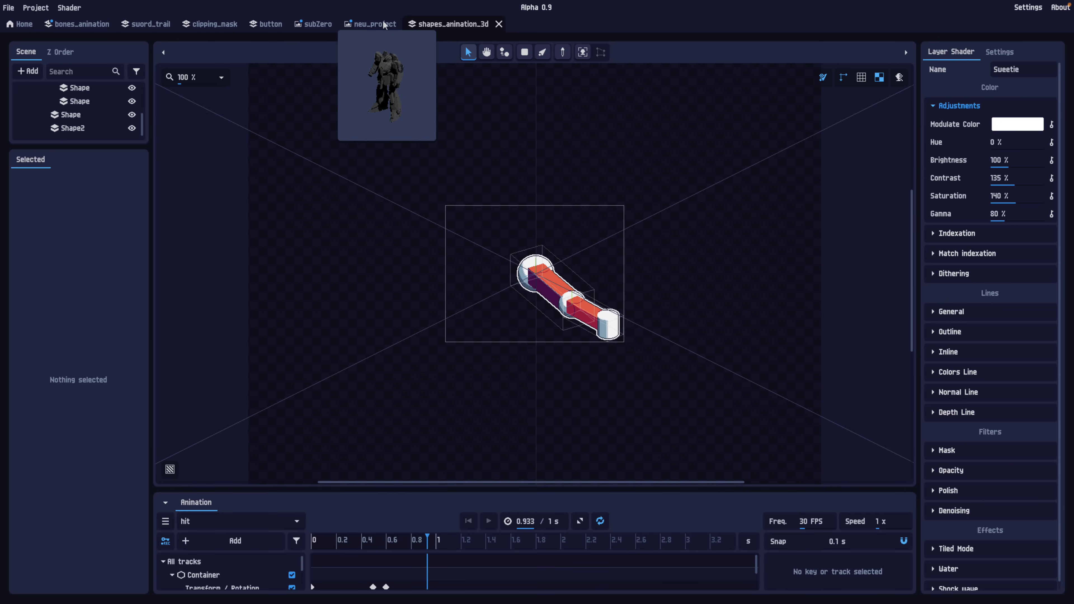
click(370, 24)
click(557, 371)
mouse_move(557, 371)
mouse_down()
mouse_move(532, 367)
mouse_move(549, 379)
mouse_up()
drag(503, 442, 614, 407)
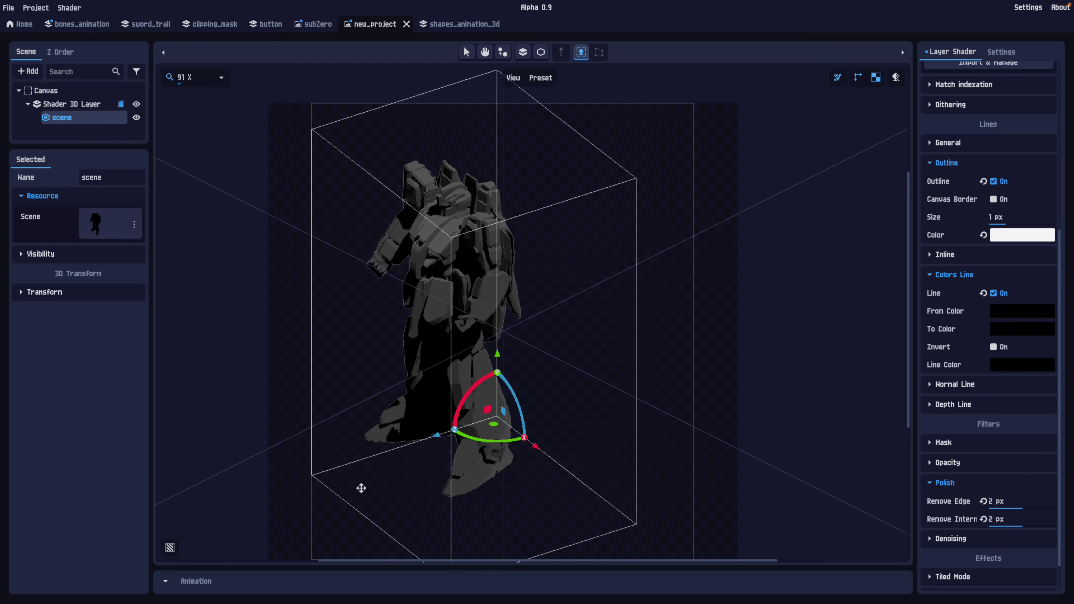
Shift the Gundam model along the Z and X axes with the gizmo arrows.
drag(440, 443, 485, 444)
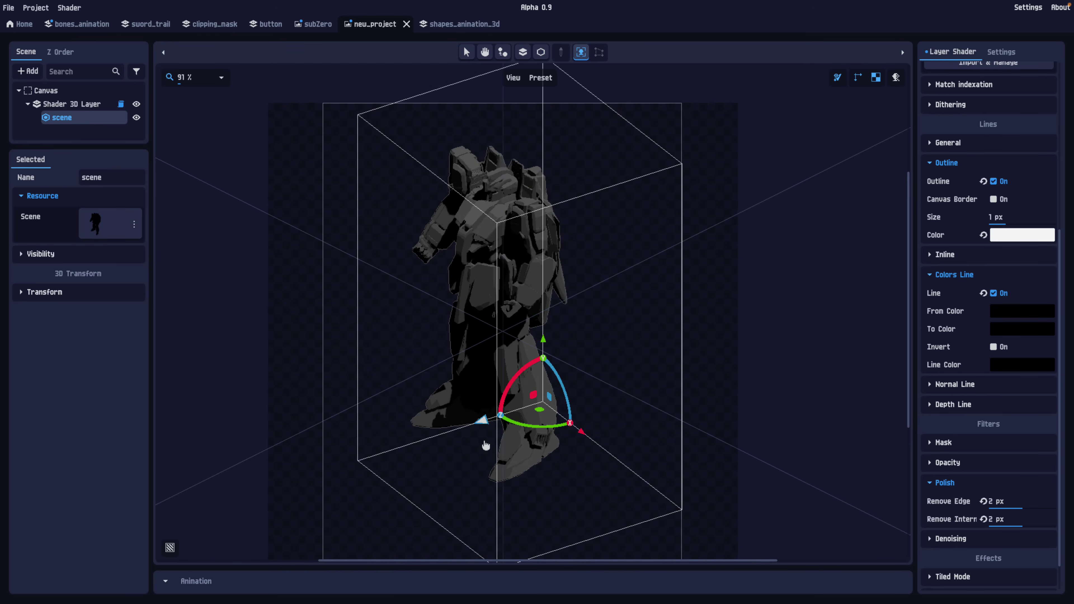
drag(578, 443, 603, 450)
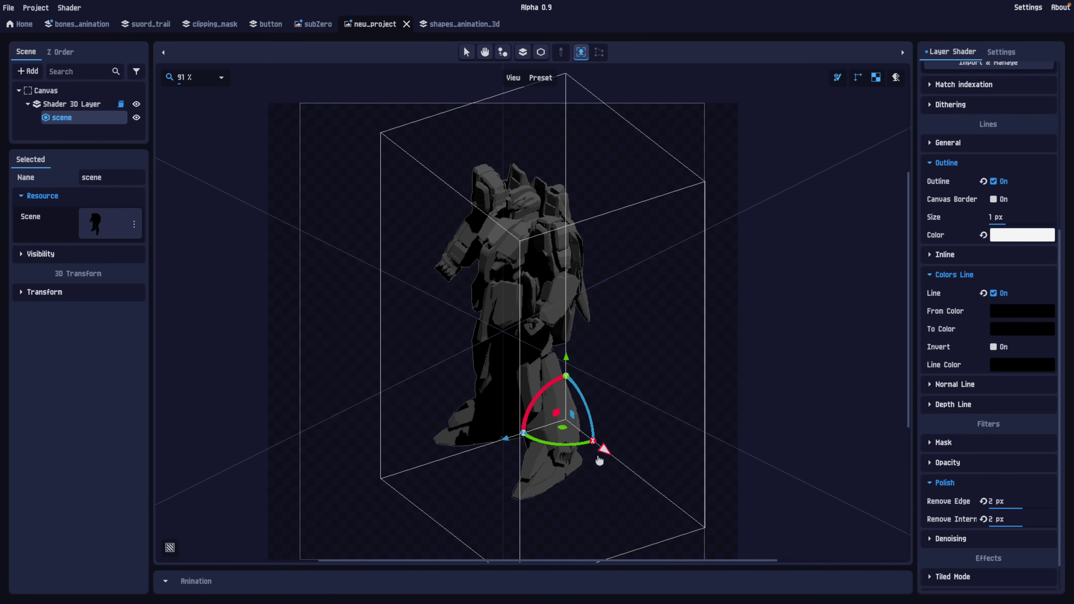